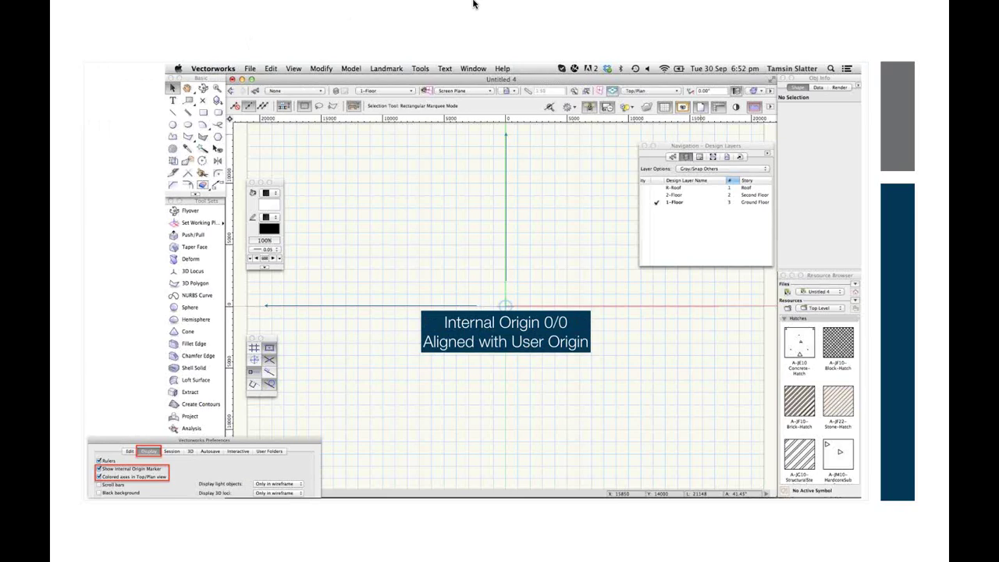
key(Right)
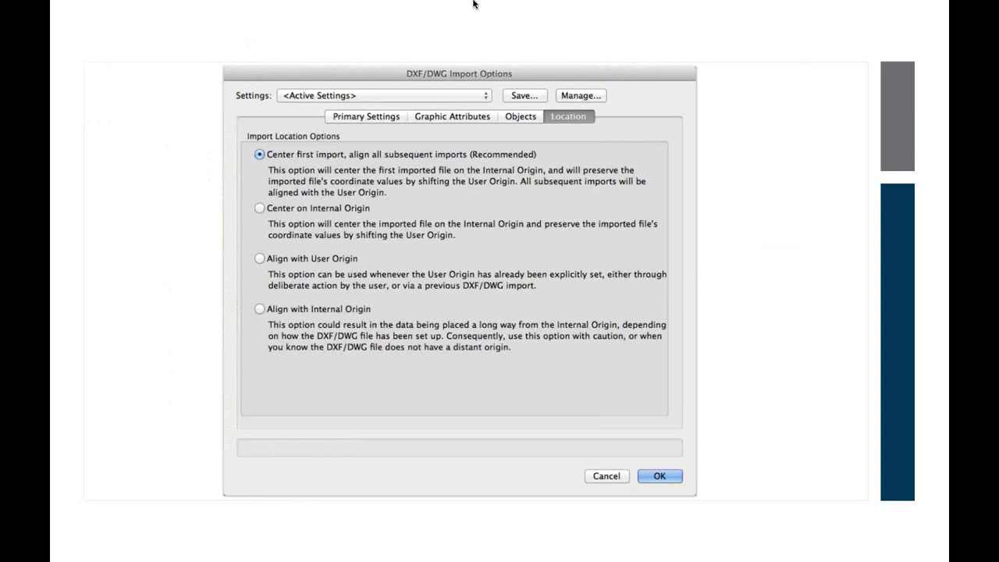
key(Right)
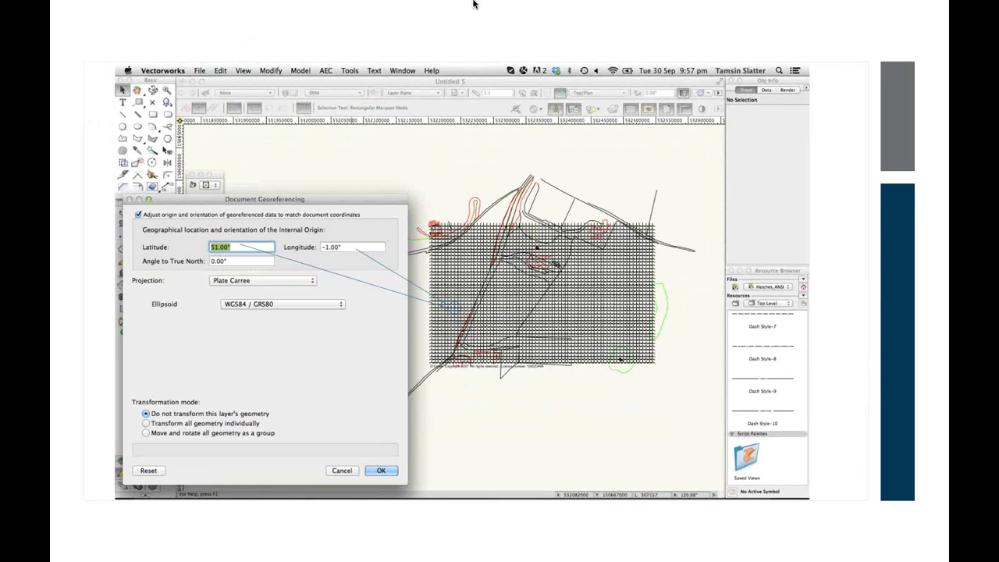
key(Right)
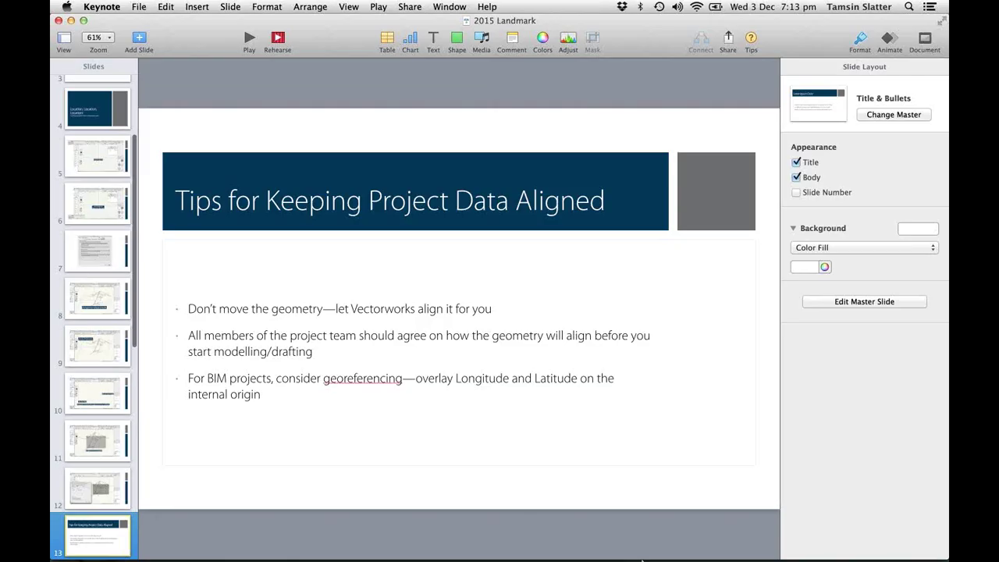
Switch to Vectorworks and open 2015 Trees & Roads File.vwx from the Trees Roads Plants folder in Marketing's 2015 Launch demo files
click(710, 547)
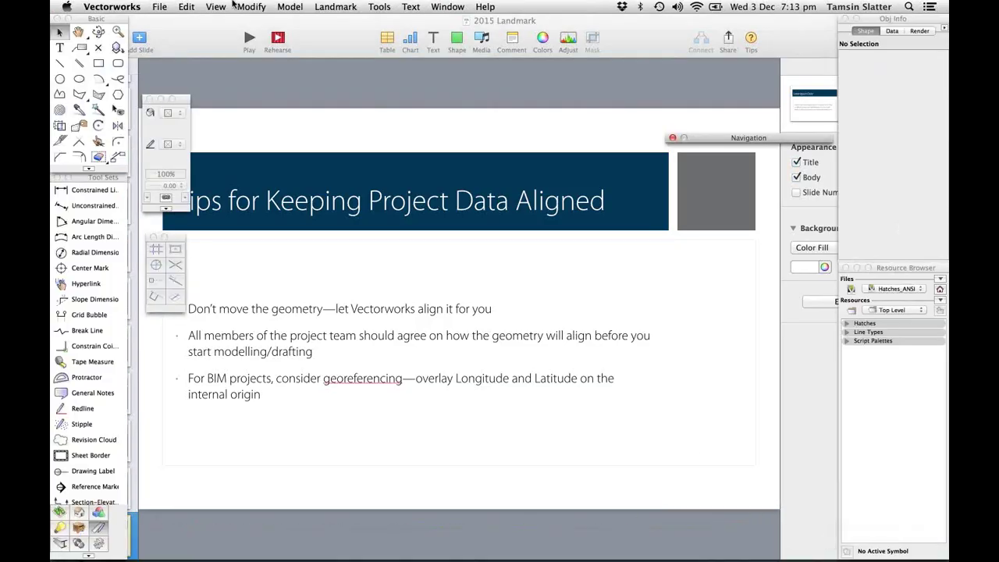
click(164, 7)
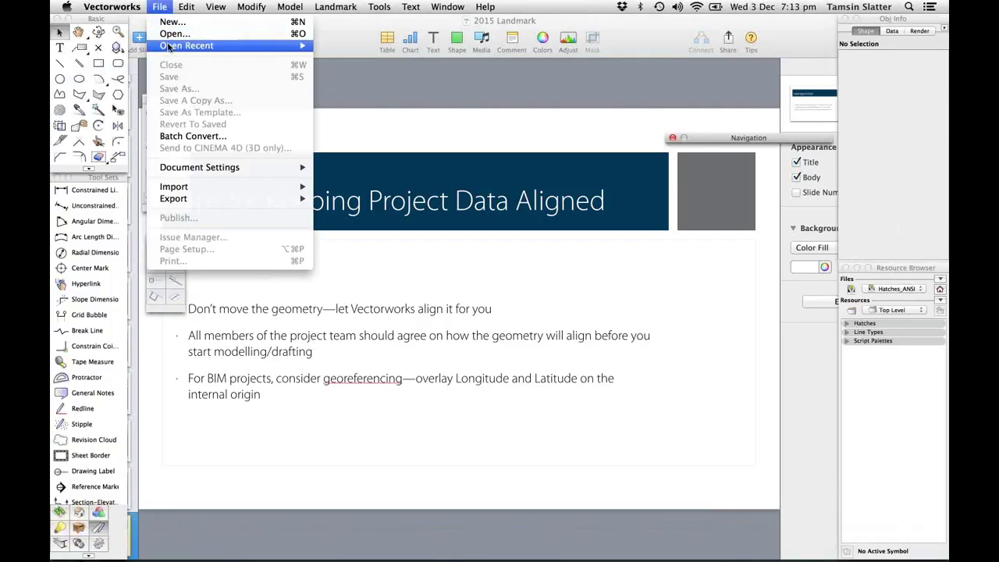
click(168, 35)
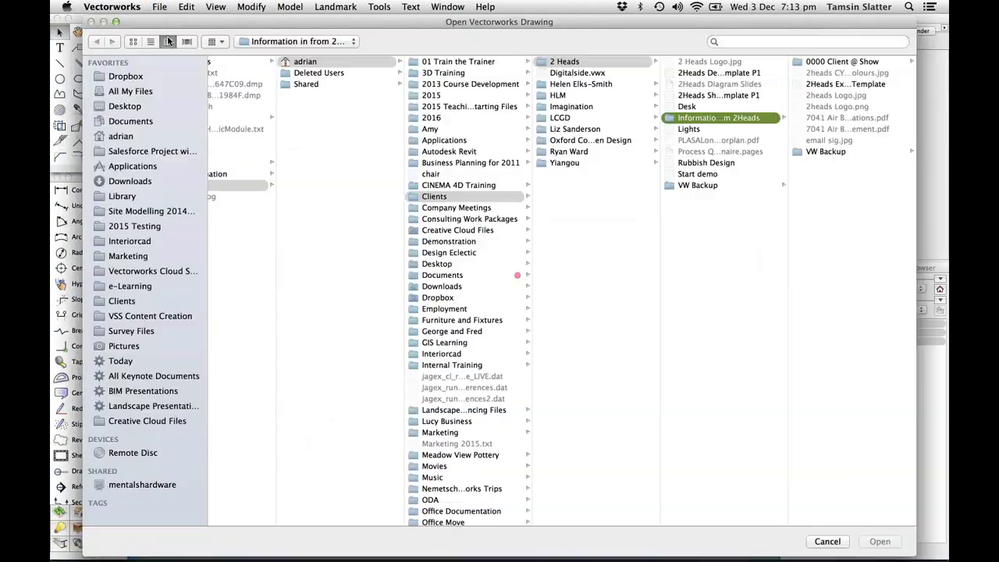
click(129, 256)
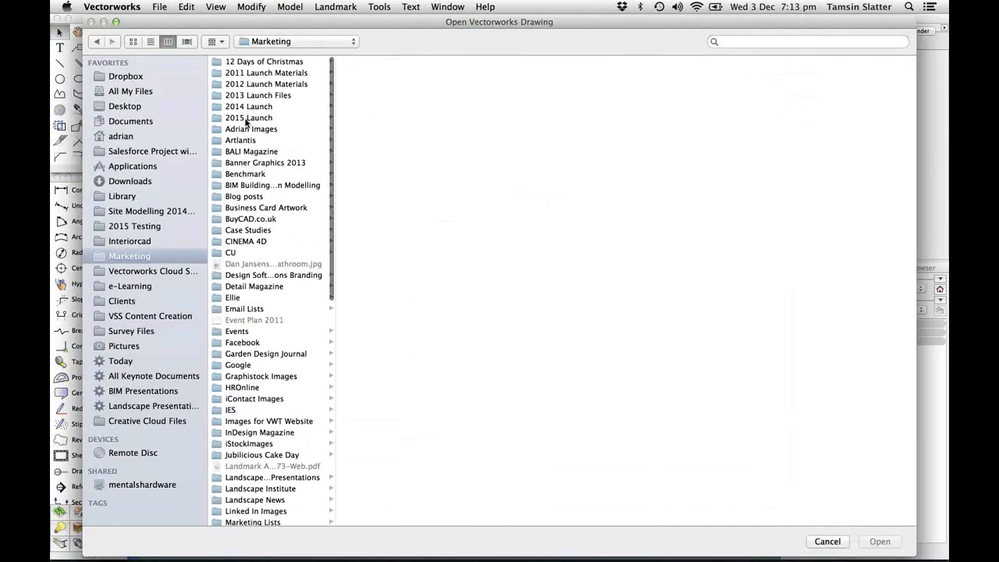
click(248, 117)
click(402, 62)
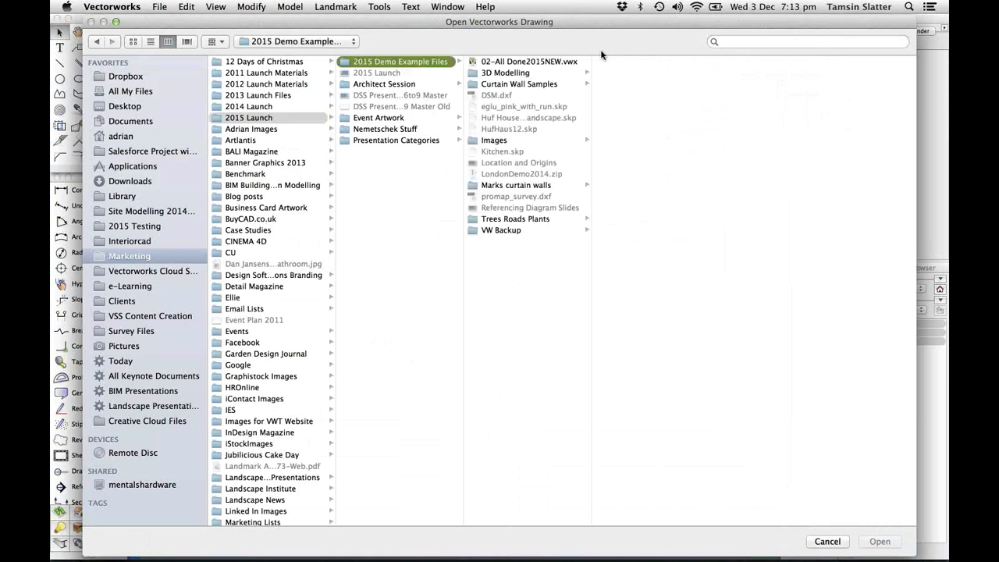
click(530, 220)
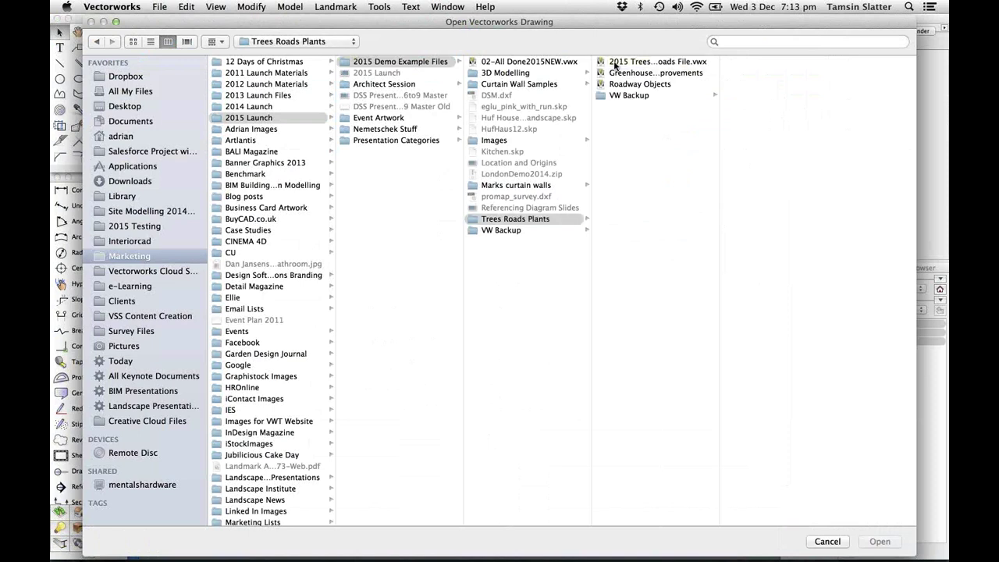
click(615, 65)
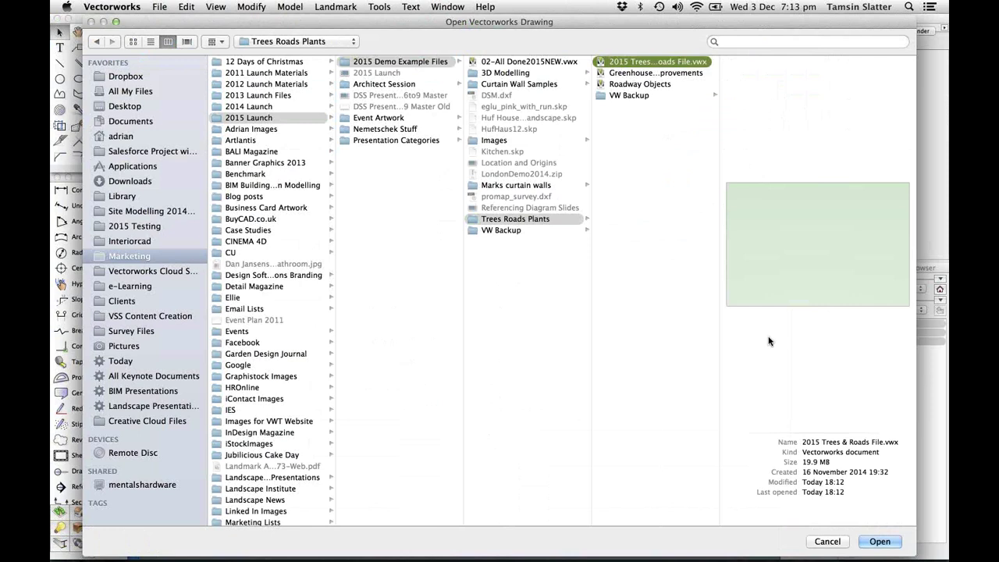
click(880, 541)
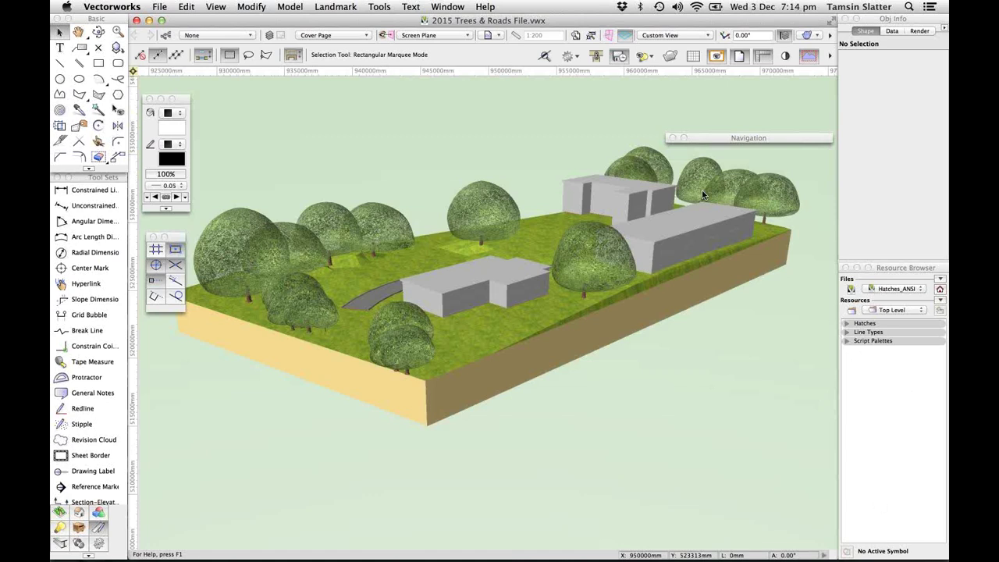
Recall the saved view New Irregular Canopy Settings and inspect the irregular canopy size settings of existing tree E14 without changing them
click(498, 38)
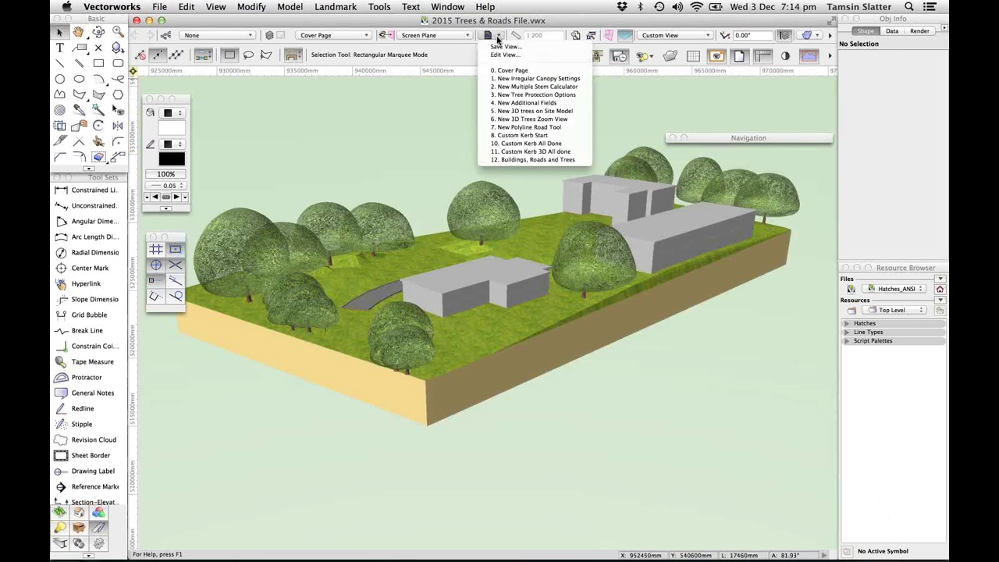
click(525, 80)
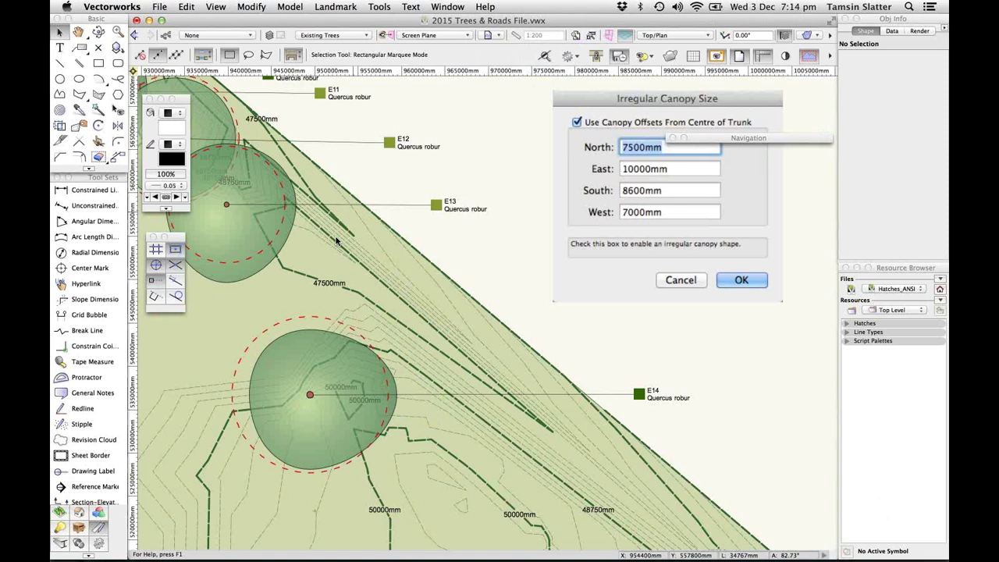
click(312, 340)
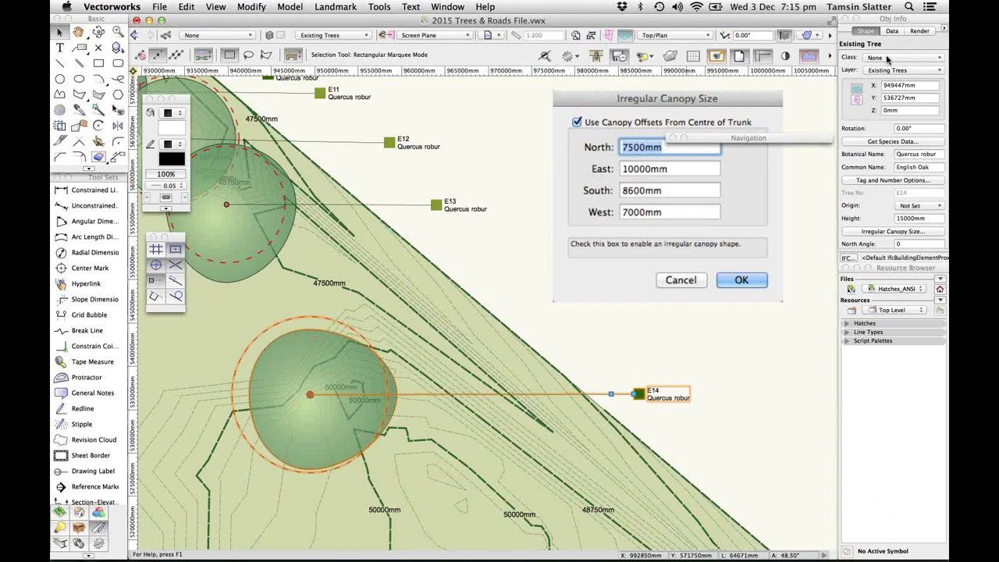
scroll(886, 141, down, 2)
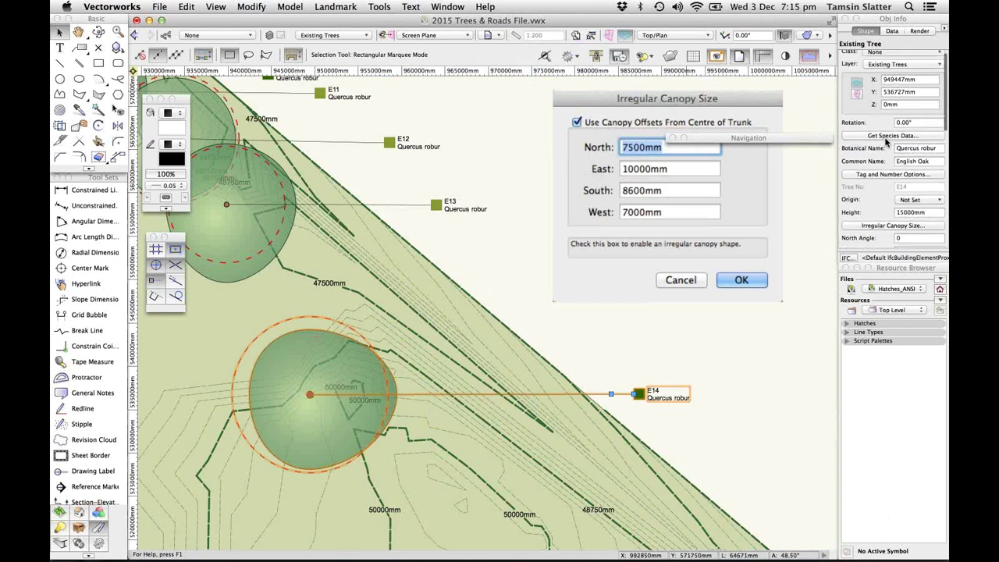
click(893, 219)
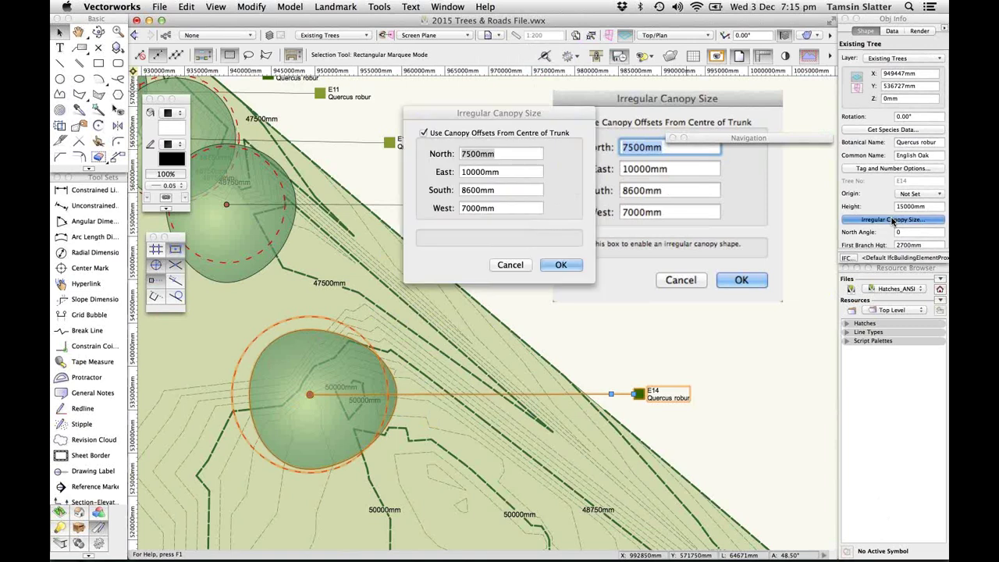
click(509, 265)
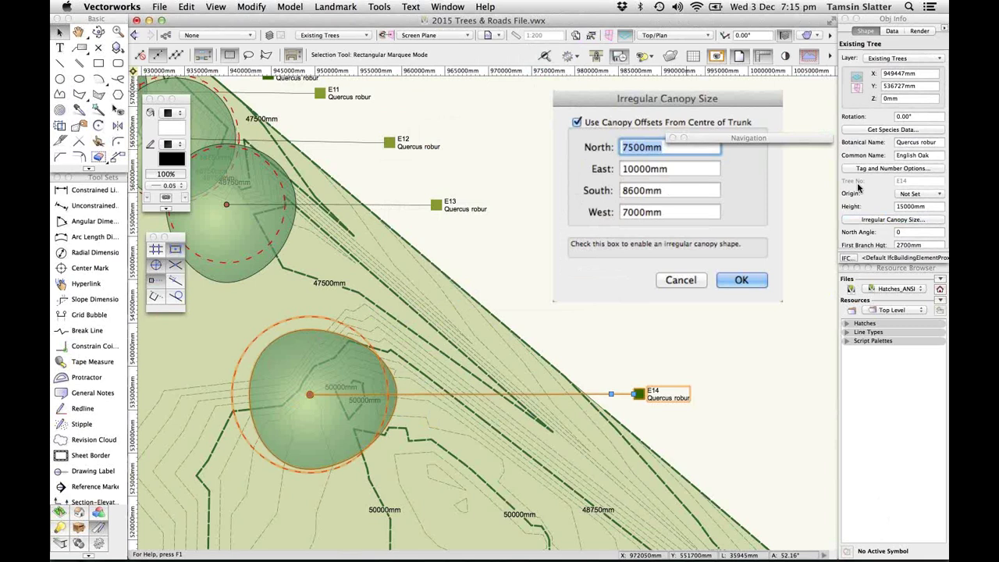
Examine the saved view New Multiple Stem Calculator, followed by New Tree Protection Options
scroll(867, 189, down, 5)
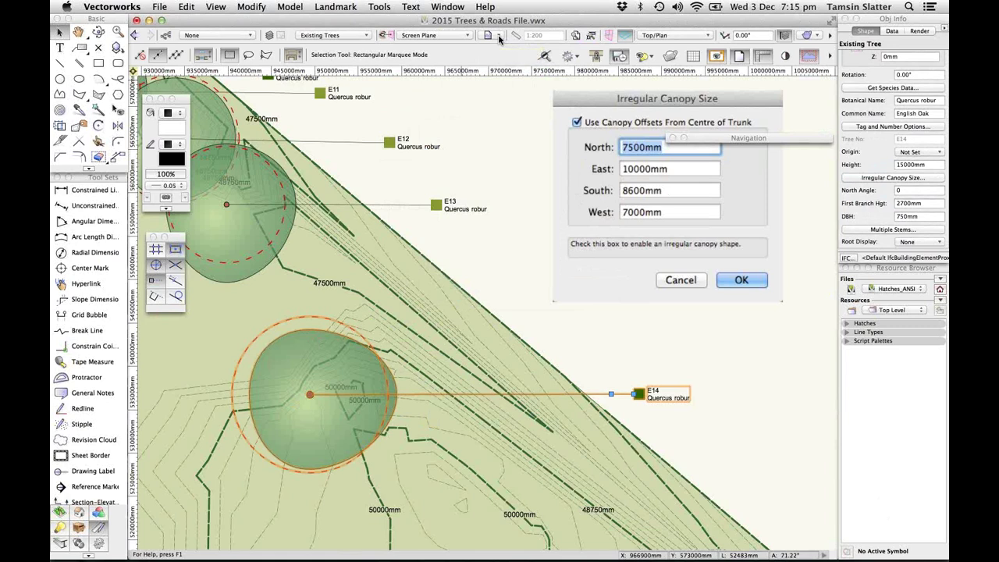
click(498, 34)
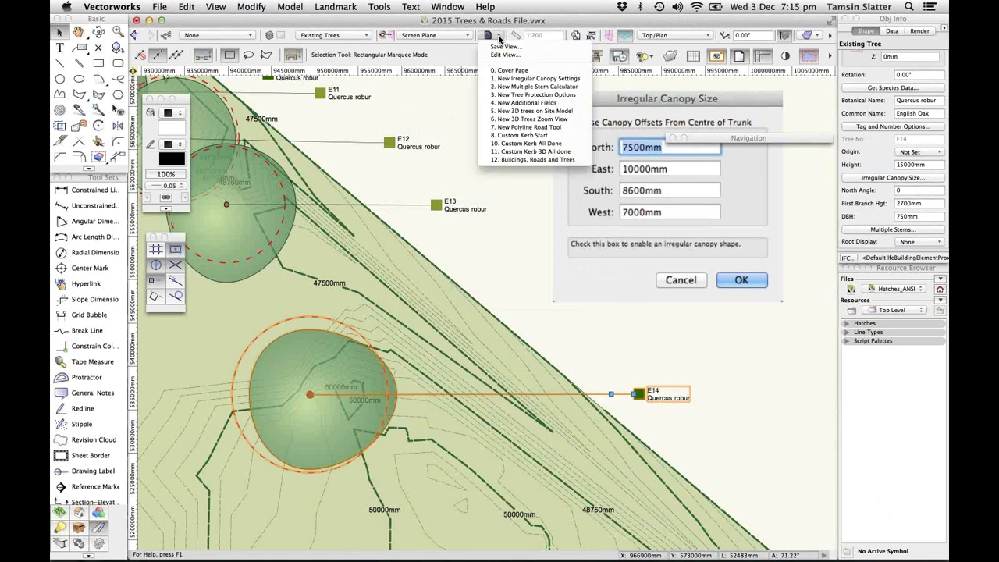
click(555, 86)
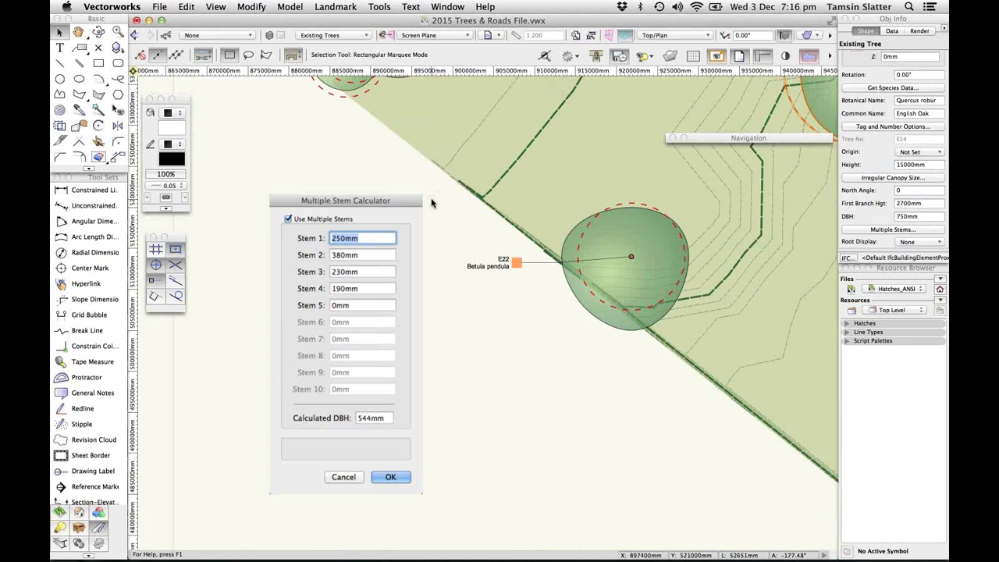
click(497, 35)
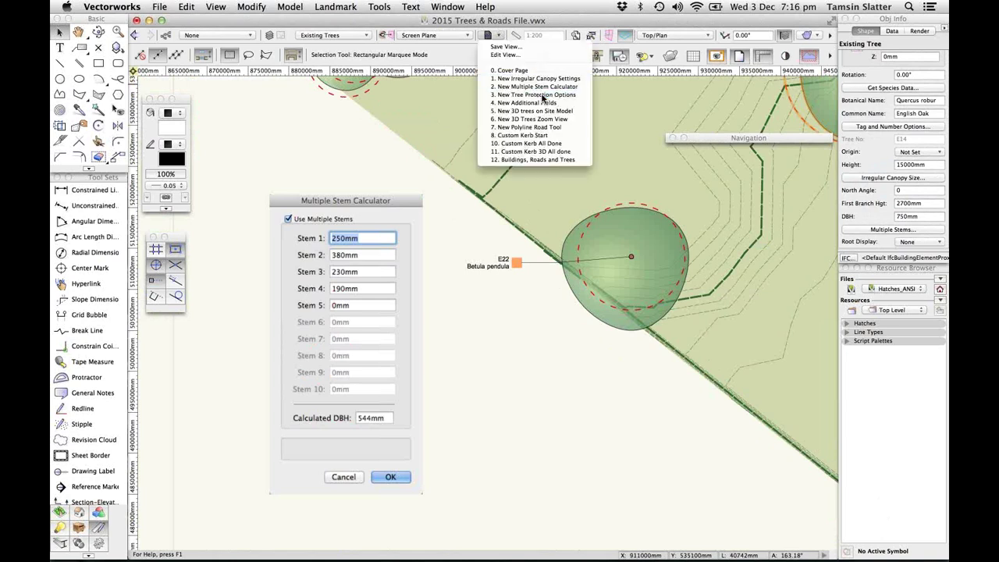
click(543, 97)
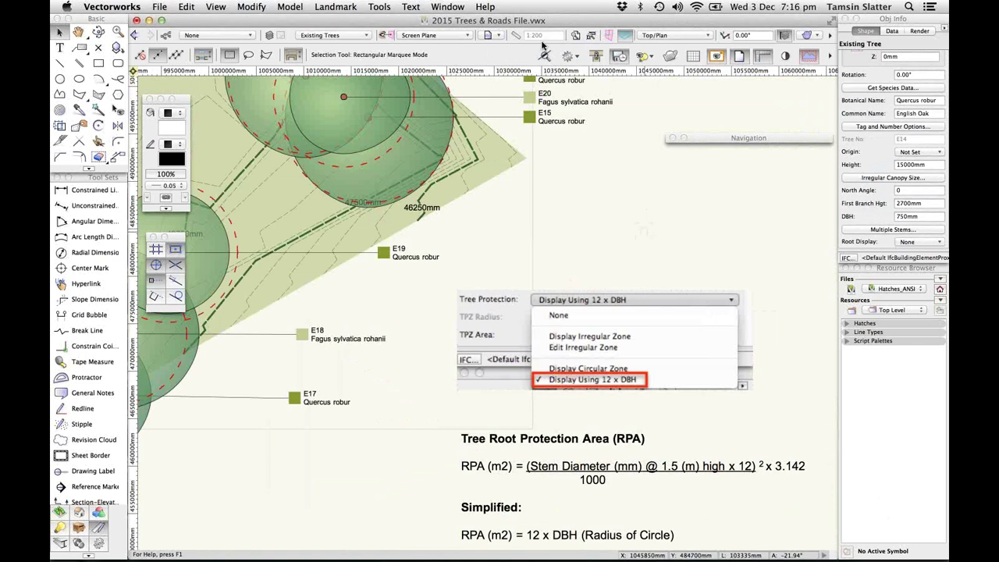
Recall the saved view New Additional Fields and bring the whole Additional Fields dialog picture into sight
click(497, 35)
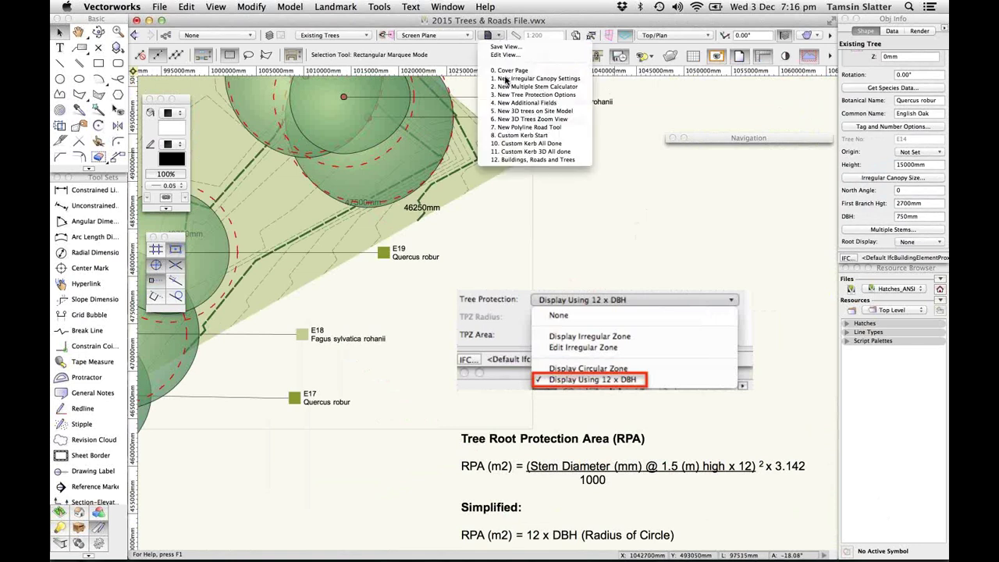
click(562, 106)
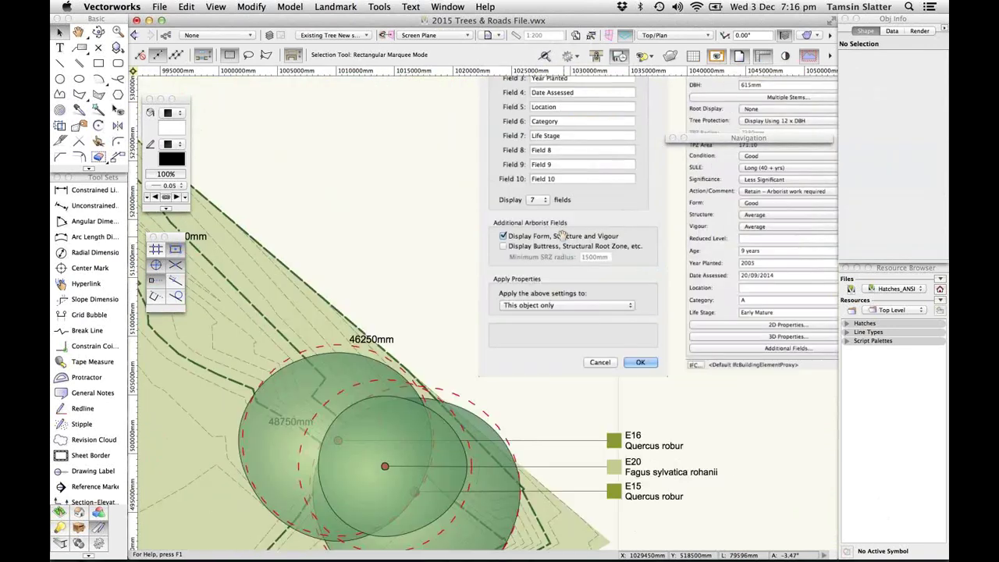
key(space)
drag(563, 274, 577, 335)
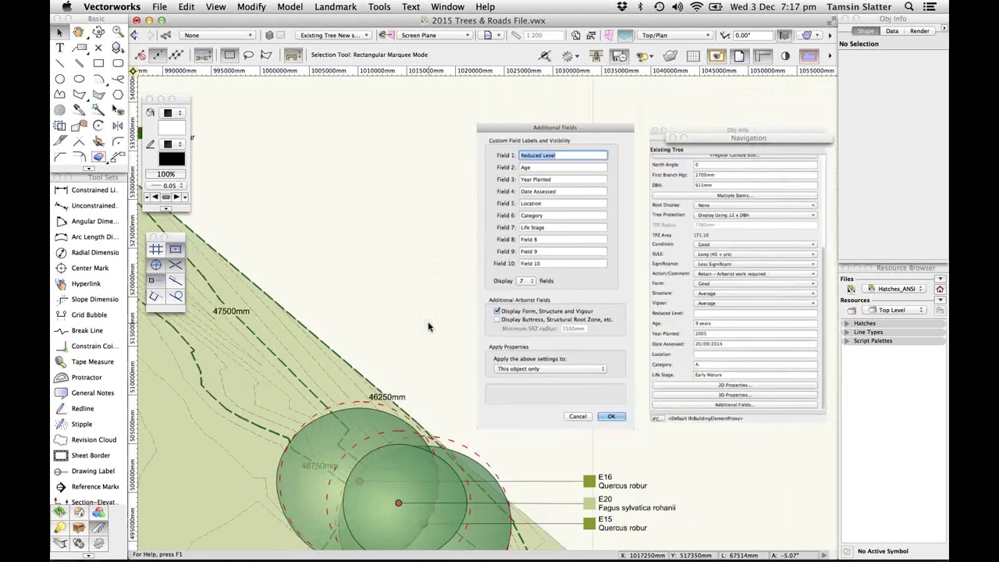
Recall the saved view New 3D trees on Site Model and inspect the trees and terrain from several angles with the Flyover tool
click(489, 35)
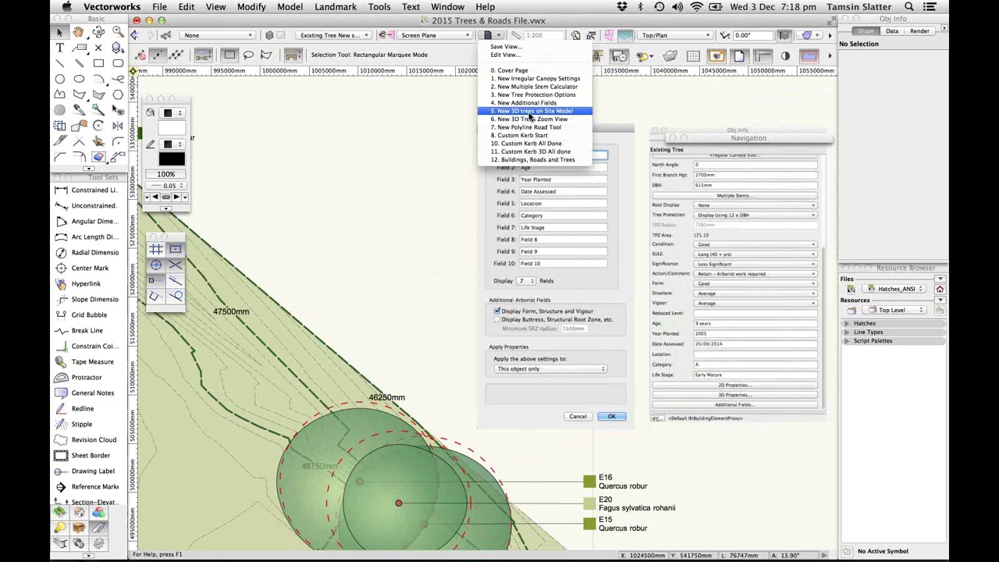
click(529, 117)
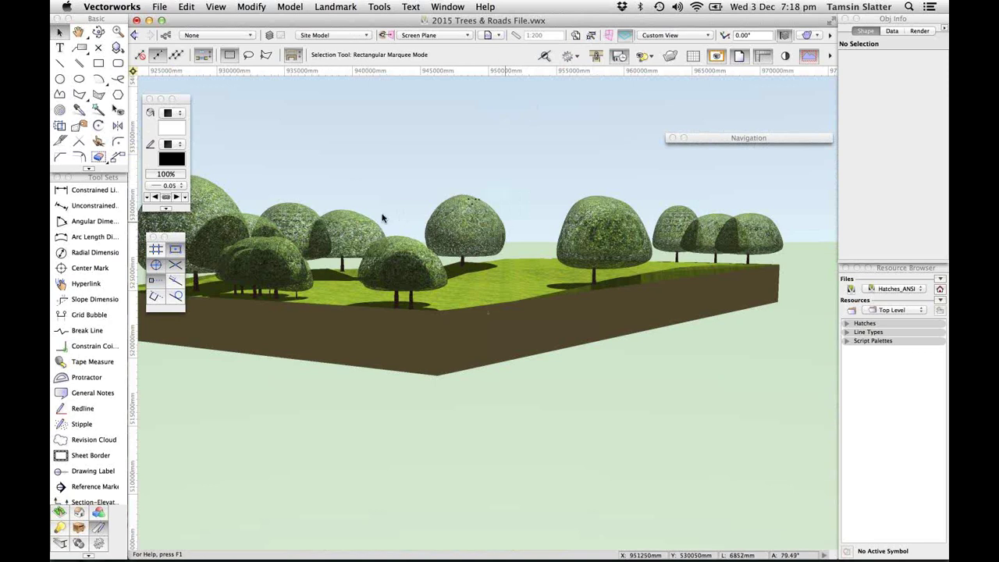
key(shift+c)
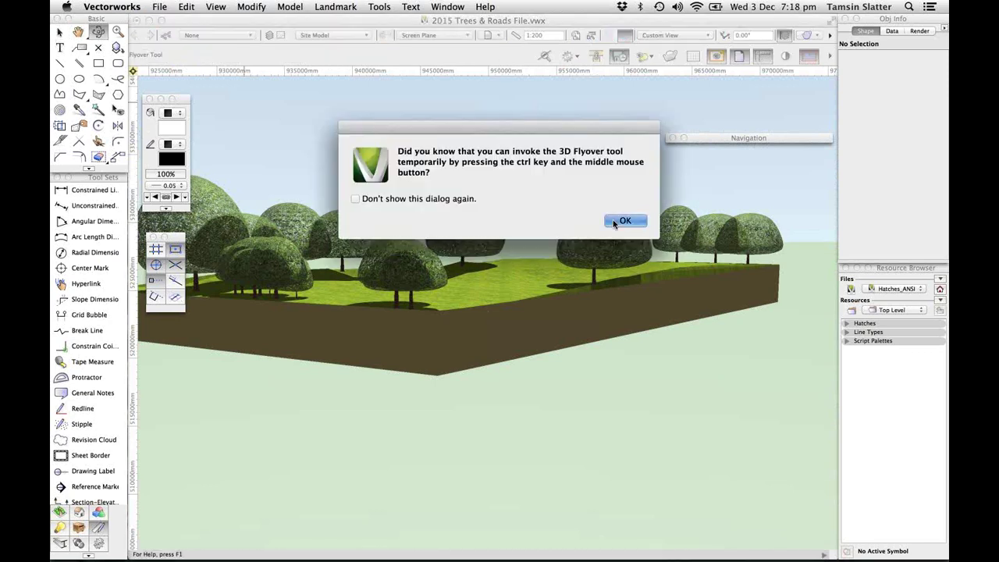
click(626, 221)
click(491, 309)
drag(491, 309, 543, 242)
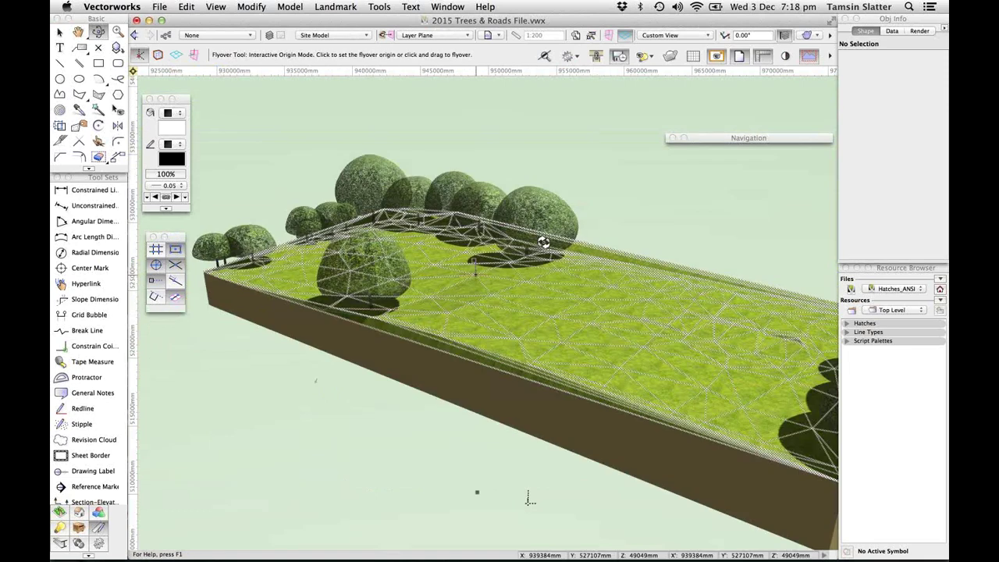
scroll(545, 221, up, 5)
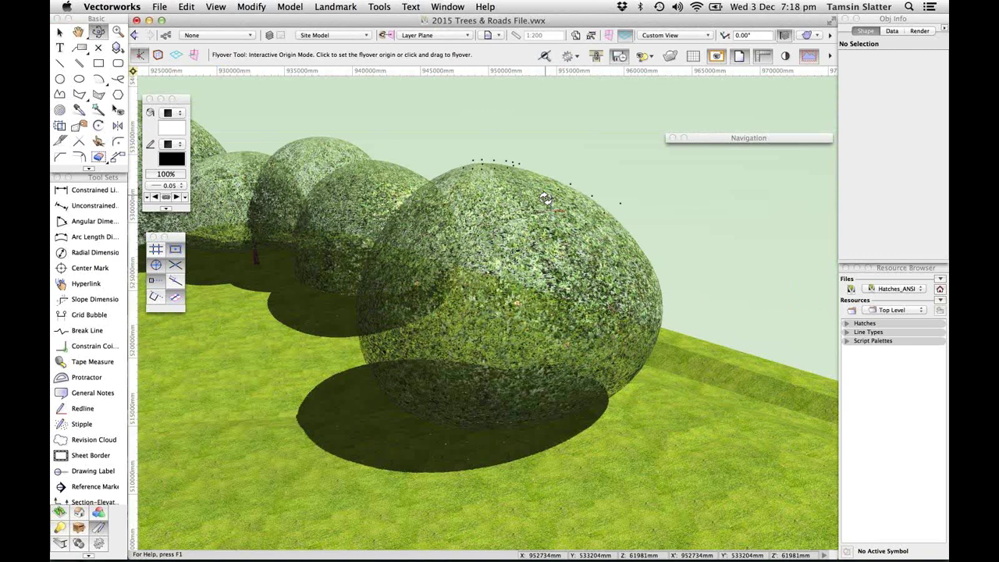
drag(547, 199, 452, 388)
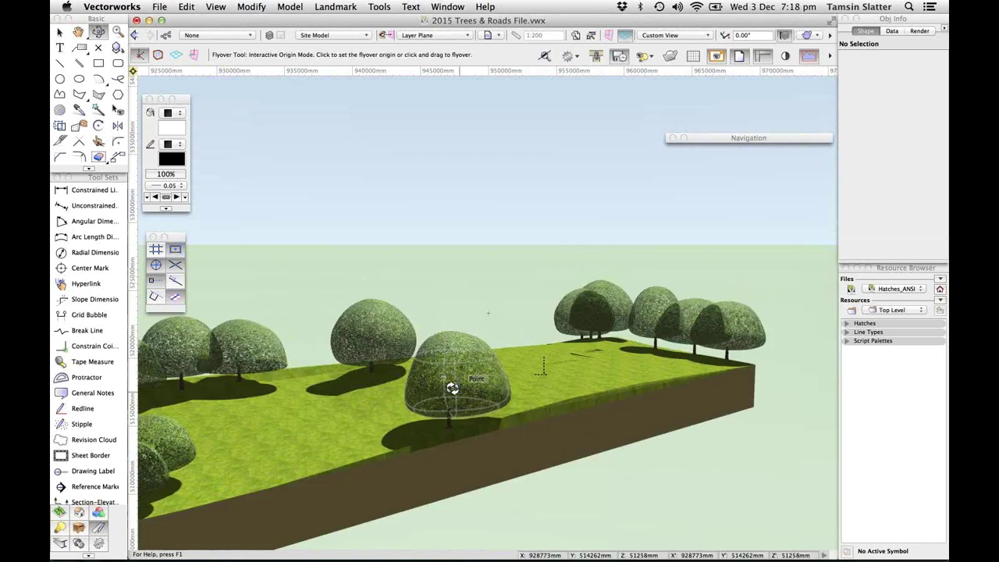
scroll(453, 388, up, 3)
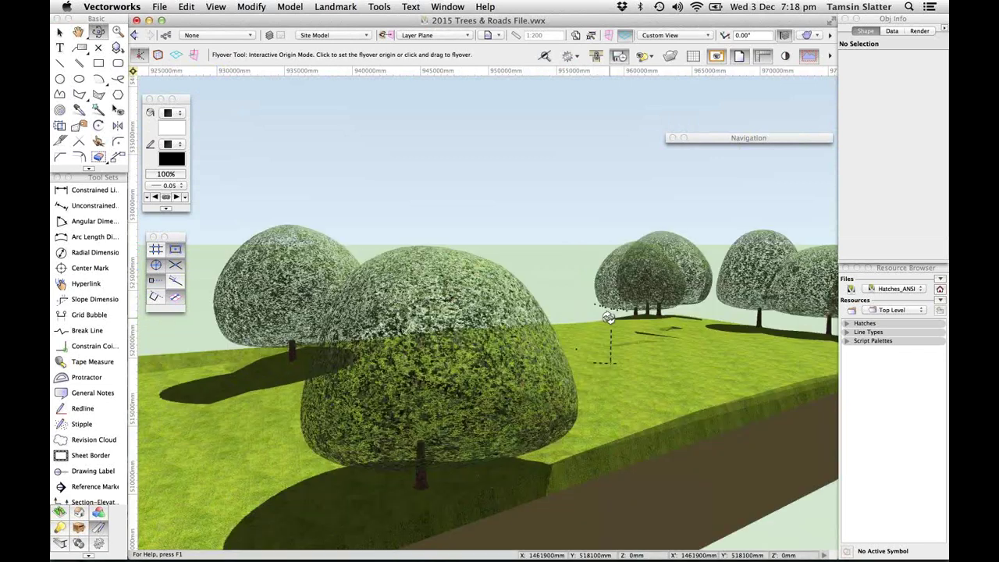
drag(608, 318, 357, 364)
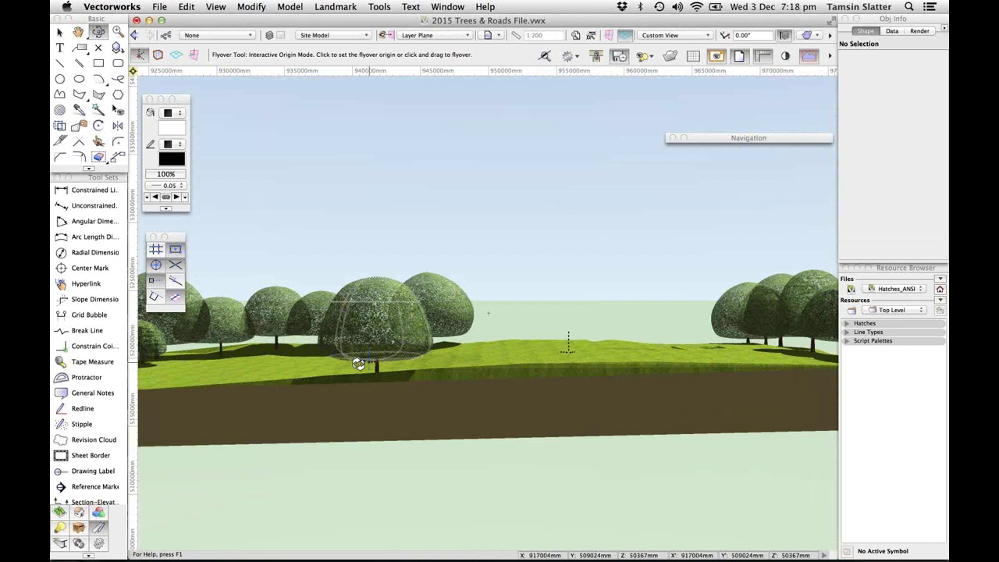
drag(358, 364, 475, 399)
click(455, 384)
Recall the saved view New Polyline Road Tool to show the site model in plan
click(492, 35)
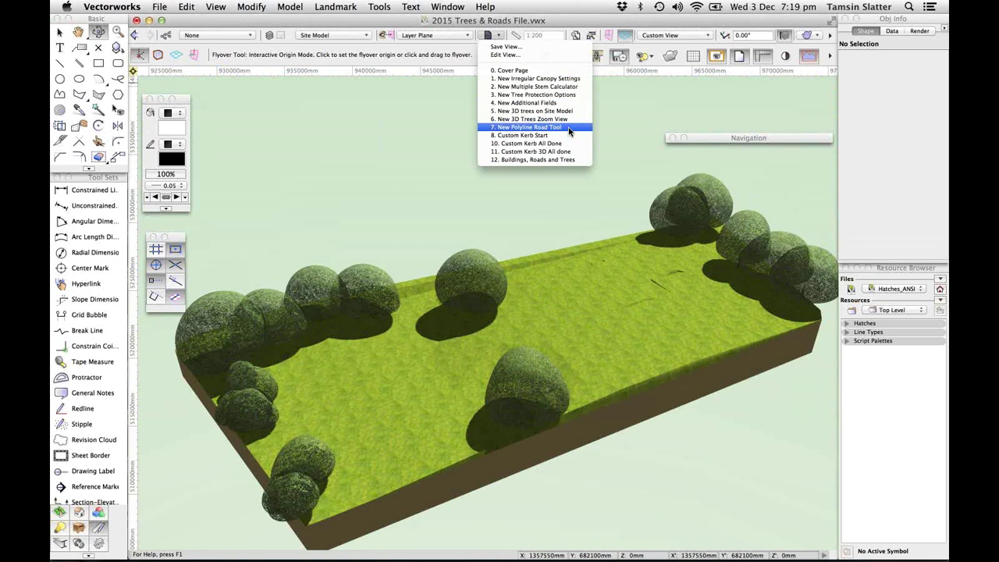
click(530, 127)
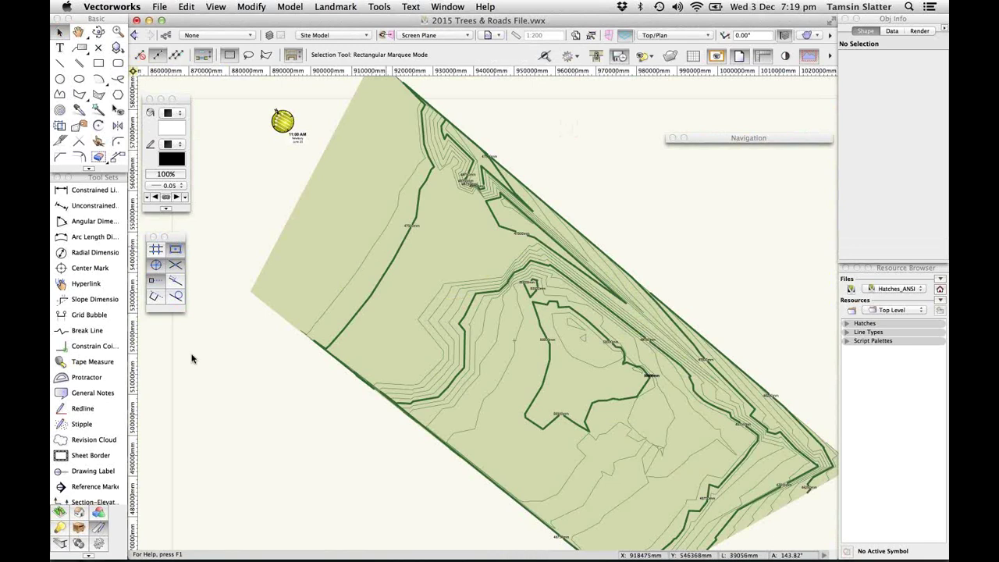
Draw an S-shaped road across the site model with the Roadway (Poly) tool in Tangent Arc mode, without extending the contour elevation limits
scroll(82, 383, down, 1)
scroll(82, 384, down, 10)
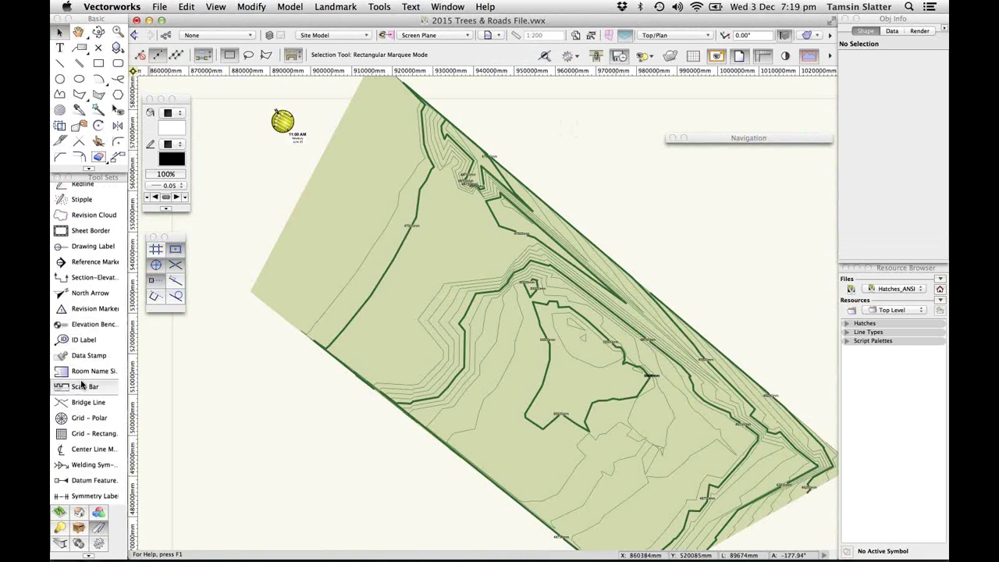
click(60, 511)
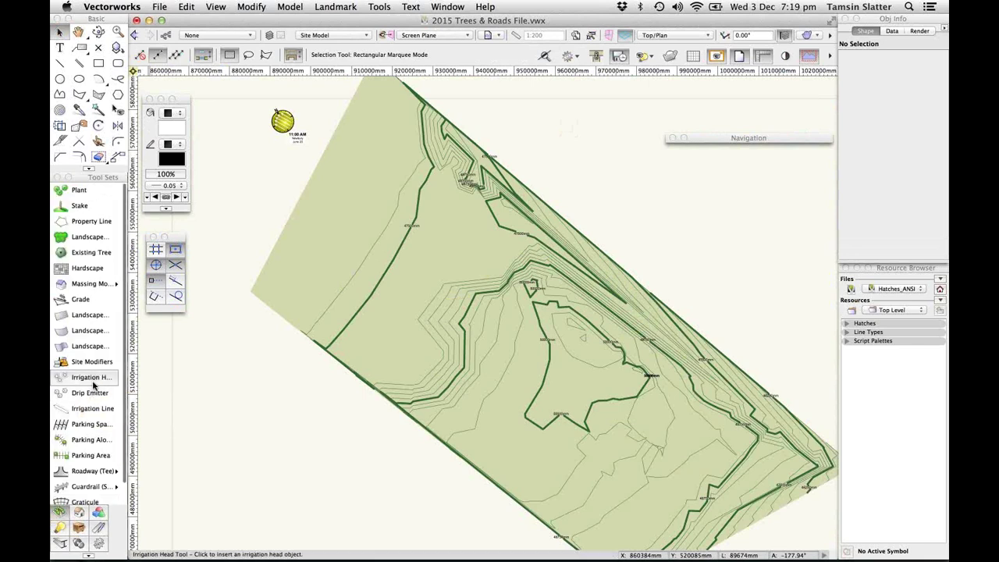
scroll(92, 384, down, 1)
scroll(92, 385, down, 2)
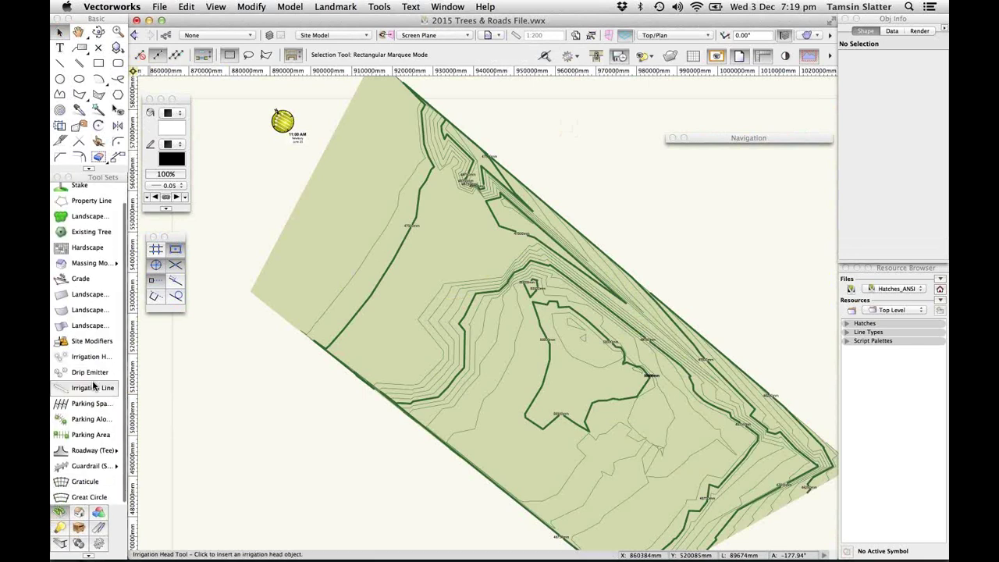
click(114, 451)
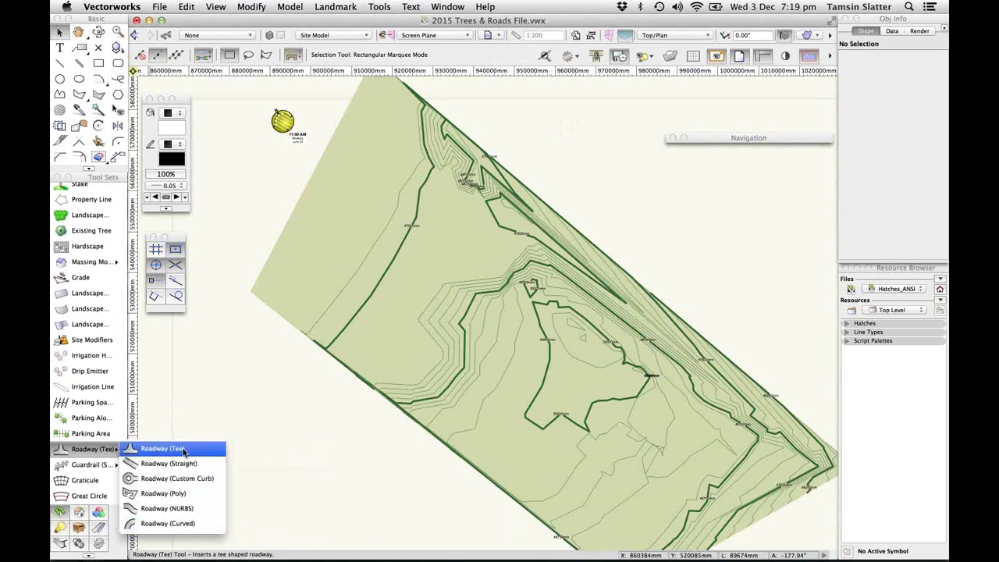
click(179, 493)
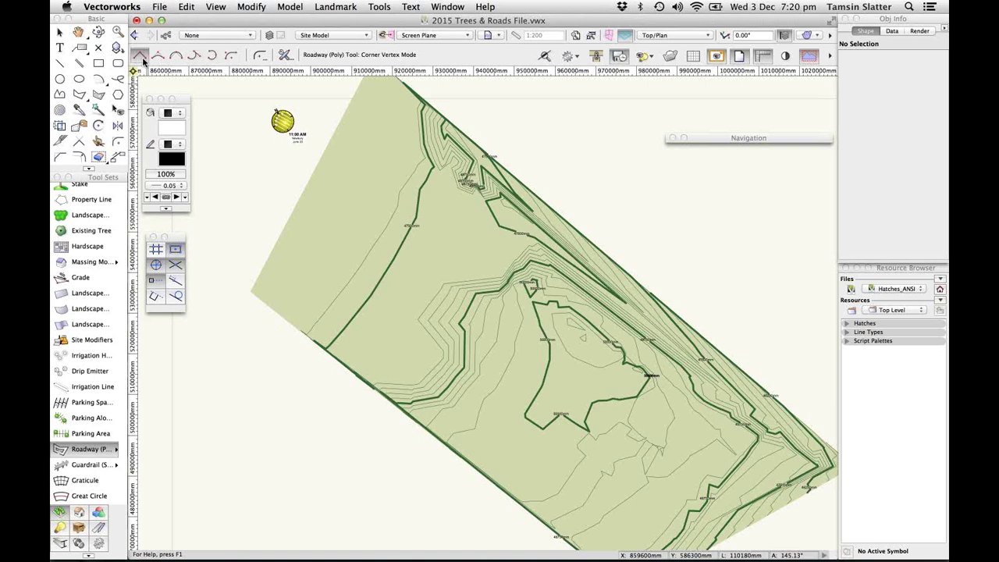
click(195, 56)
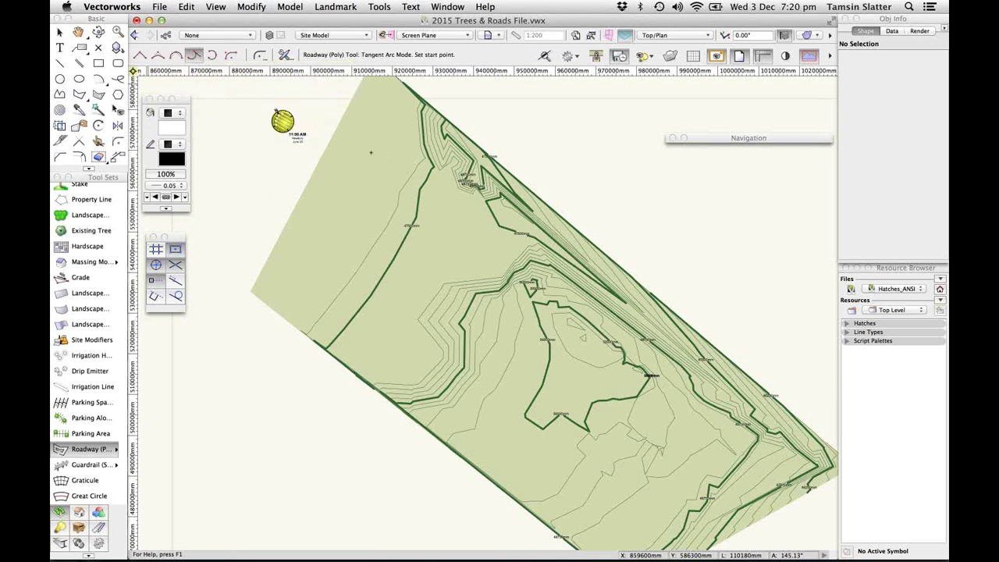
click(384, 186)
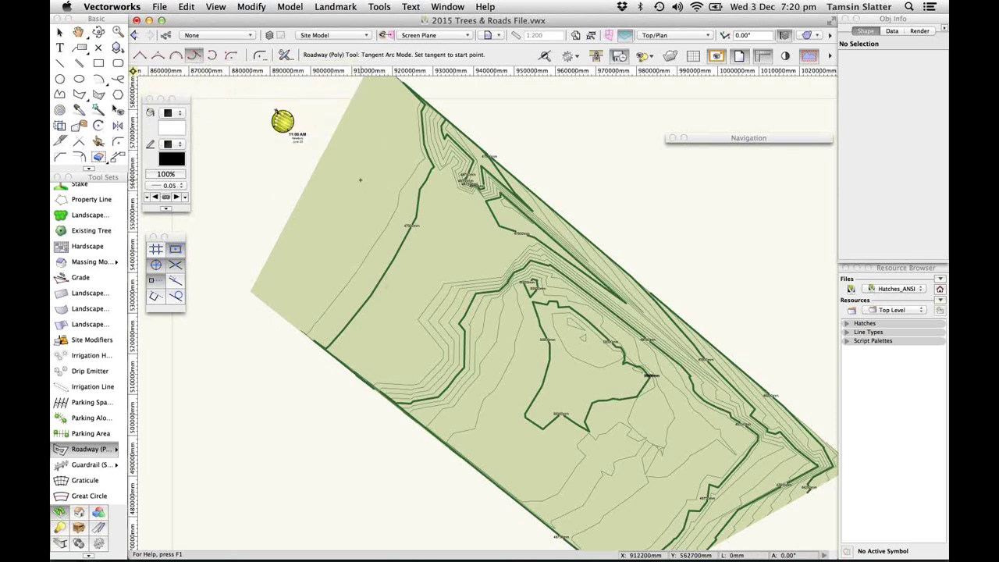
click(430, 249)
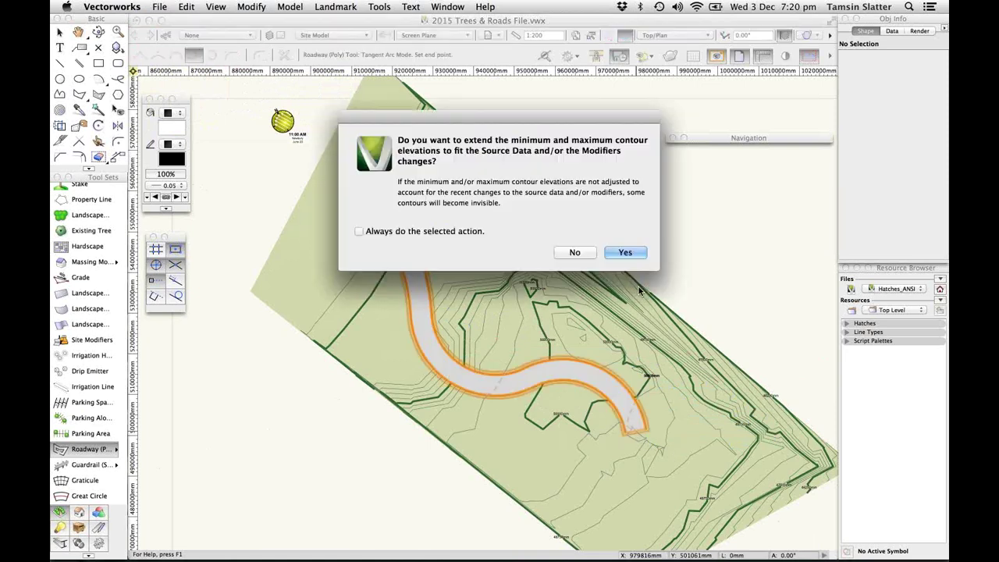
click(579, 254)
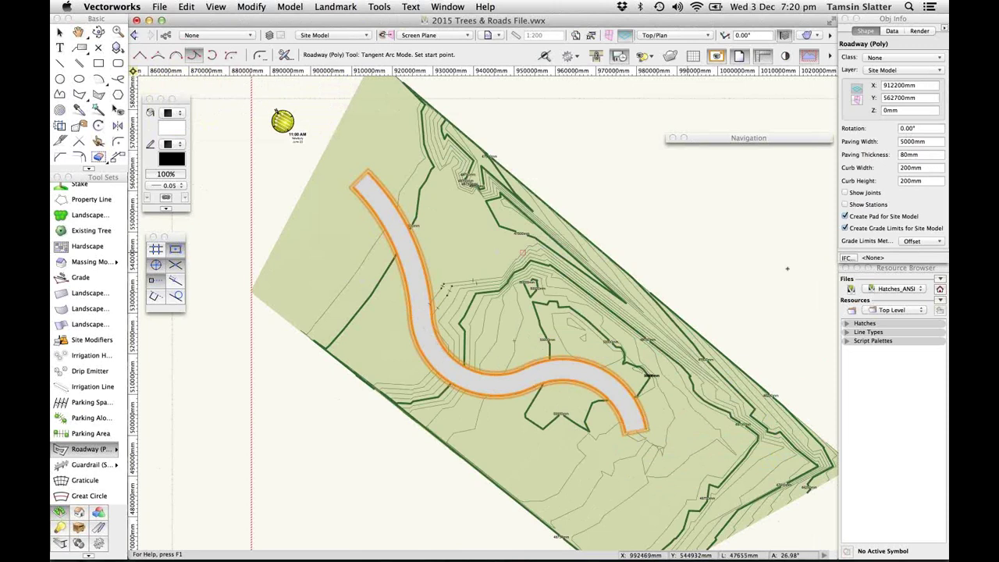
Show stations on the S-shaped roadway, without extending the contour elevation limits
click(845, 204)
click(572, 252)
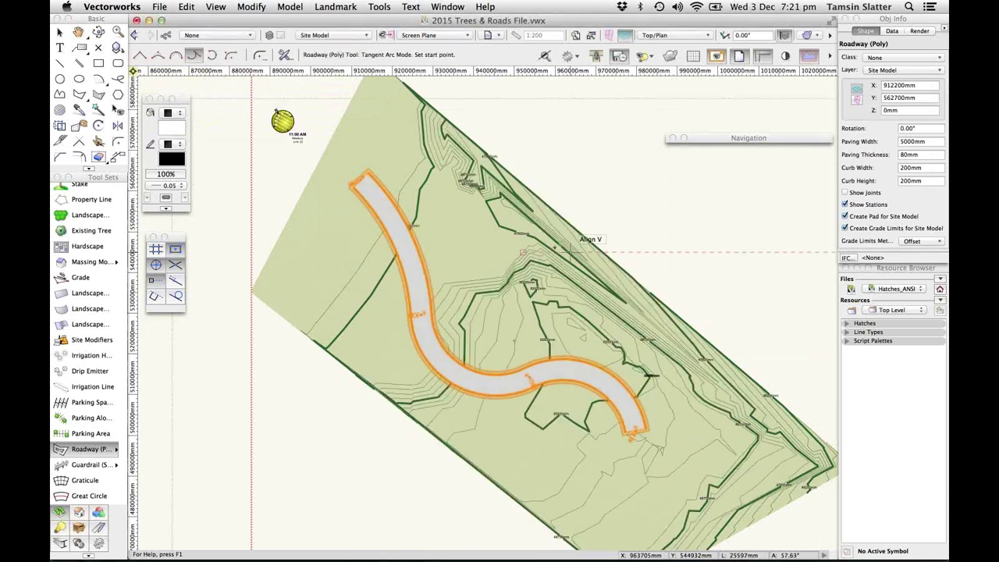
Recall the saved view Custom Kerb Start and switch back to the Selection tool
click(498, 37)
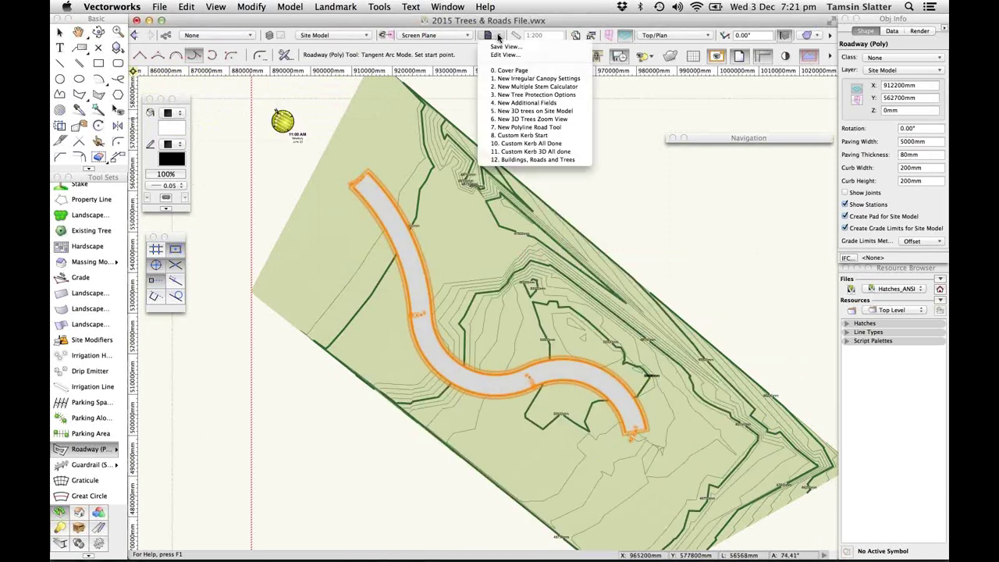
click(570, 140)
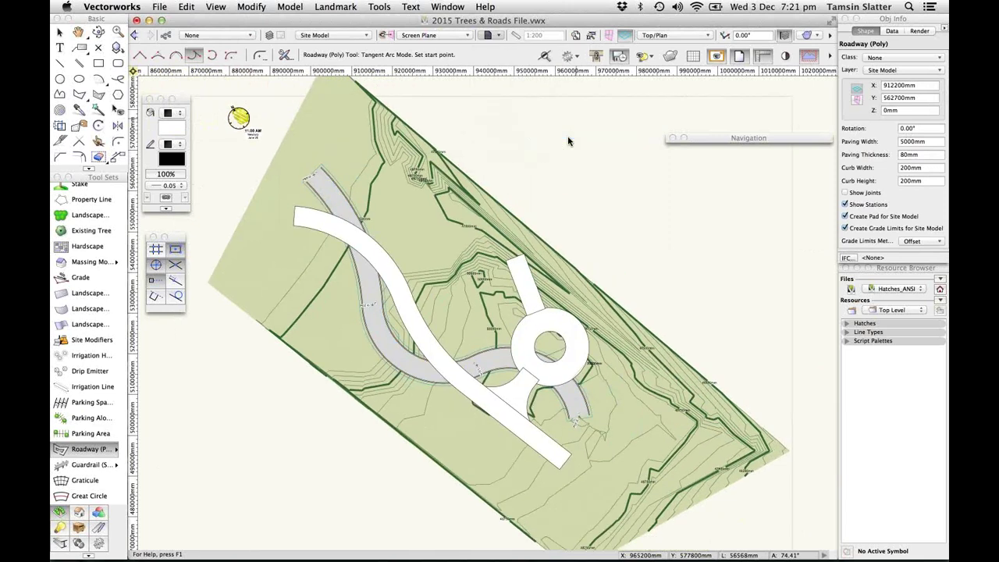
key(x)
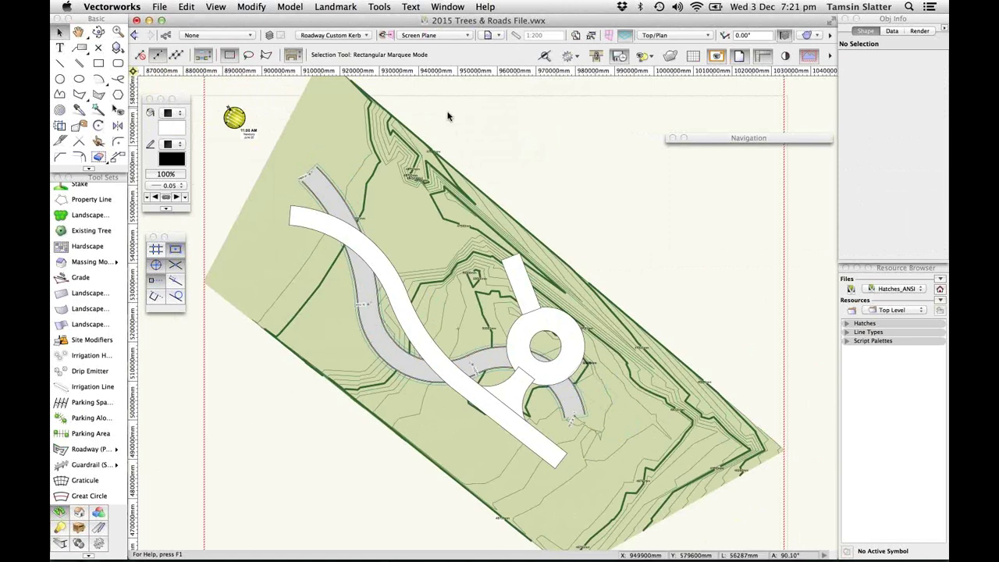
Undo the view change, the station display and the creation of the S-shaped roadway
key(super+a)
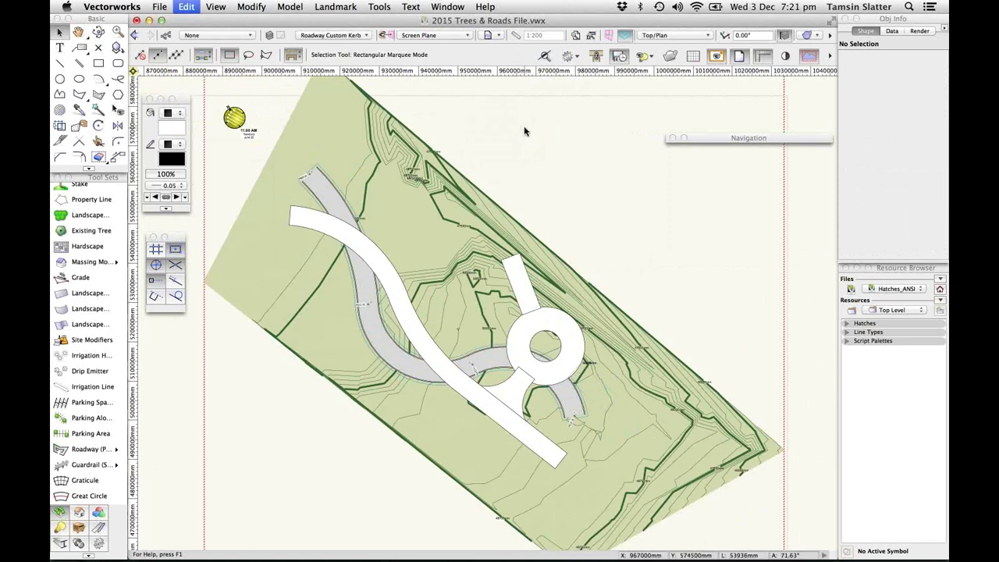
key(super+z)
key(super+z)
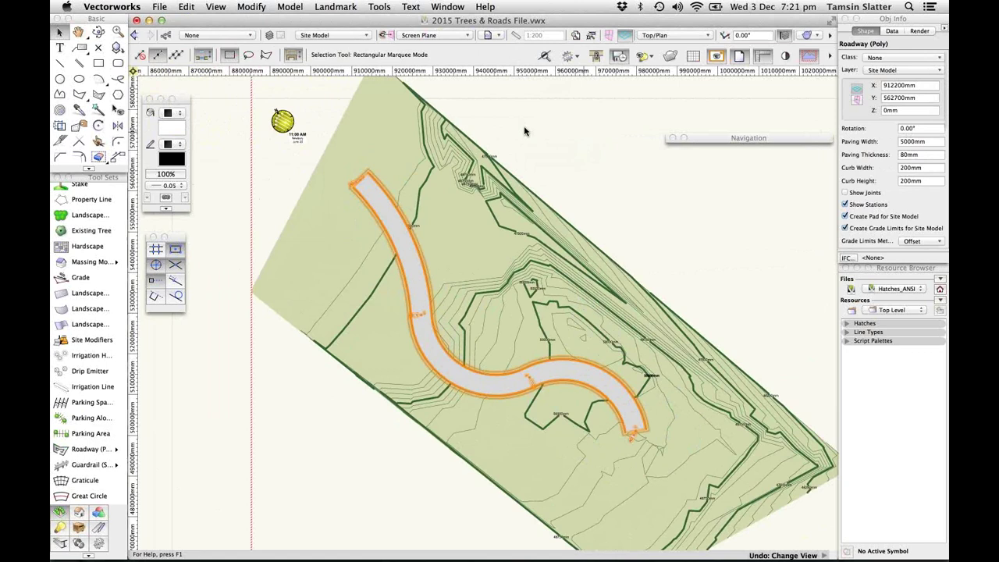
key(super+z)
Recall the saved view Custom Kerb Start and examine where the white road shapes meet at the junction and roundabout
click(491, 35)
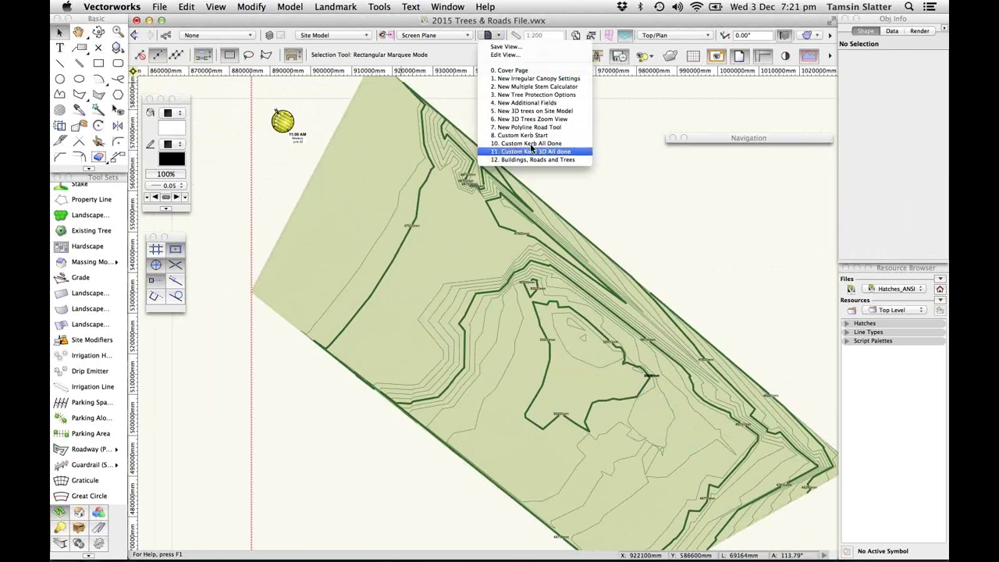
click(537, 138)
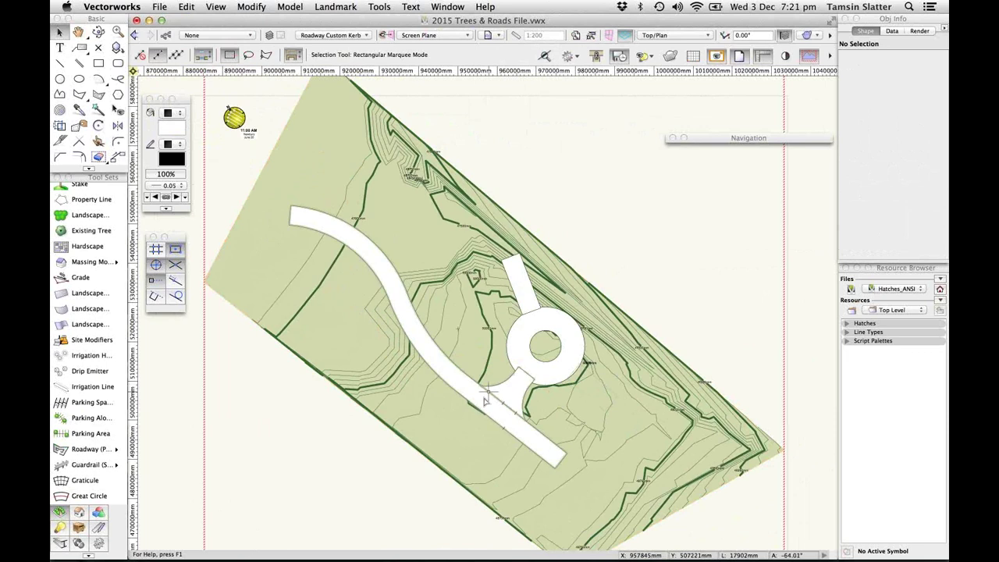
scroll(484, 401, up, 3)
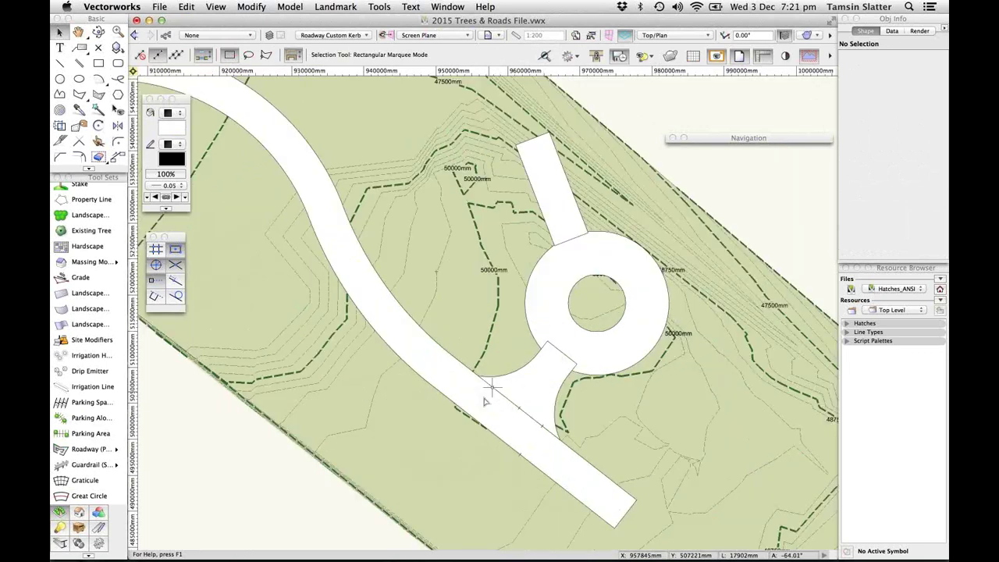
scroll(484, 400, up, 3)
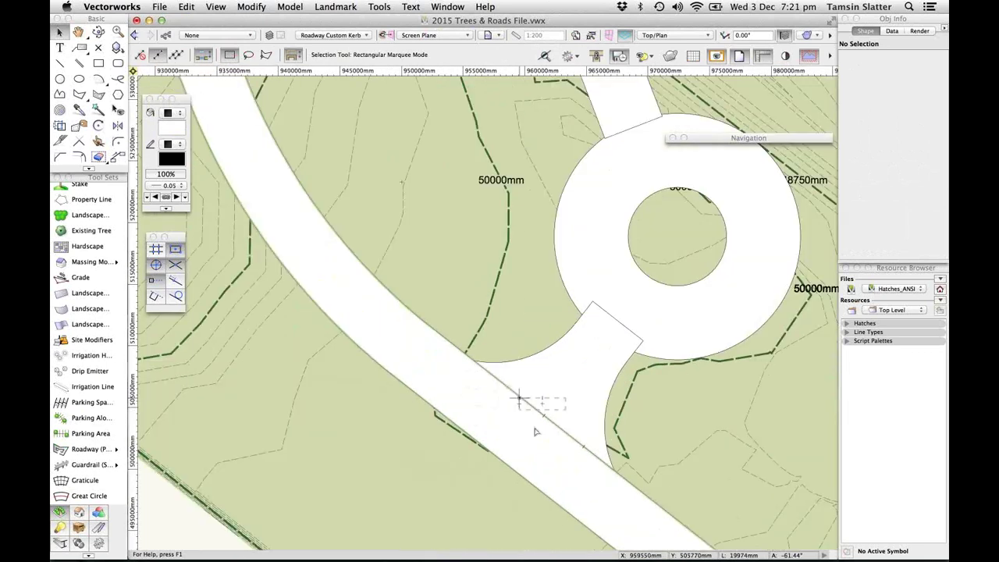
scroll(535, 431, down, 2)
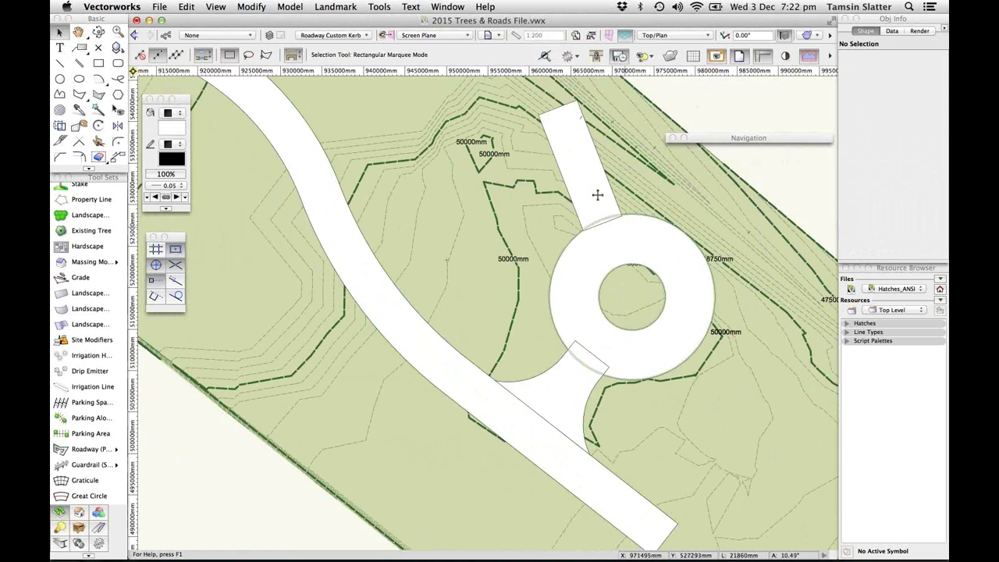
Pick the straight rectangle, the roundabout ring and the flared junction piece in turn to inspect the separate road shapes
click(578, 146)
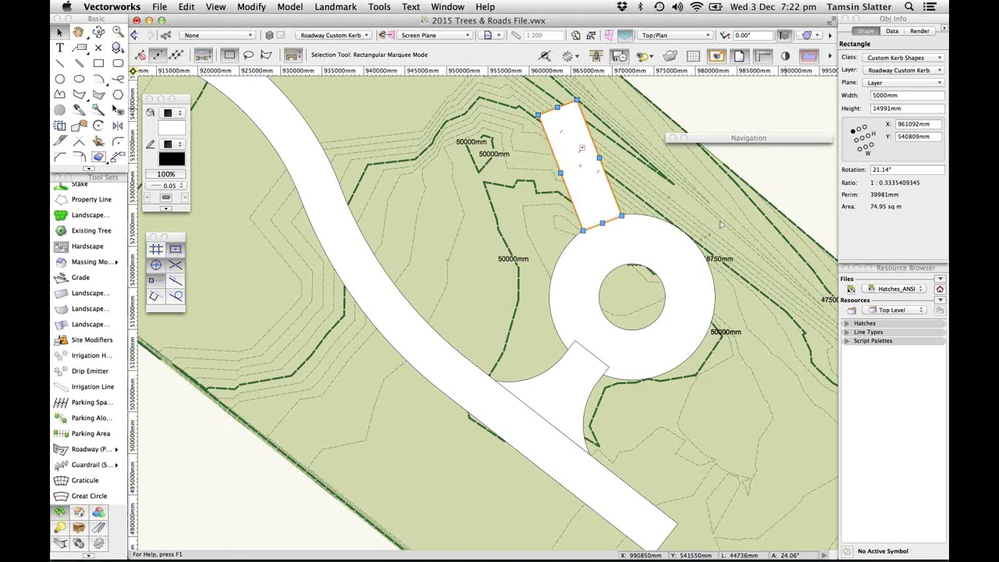
click(669, 248)
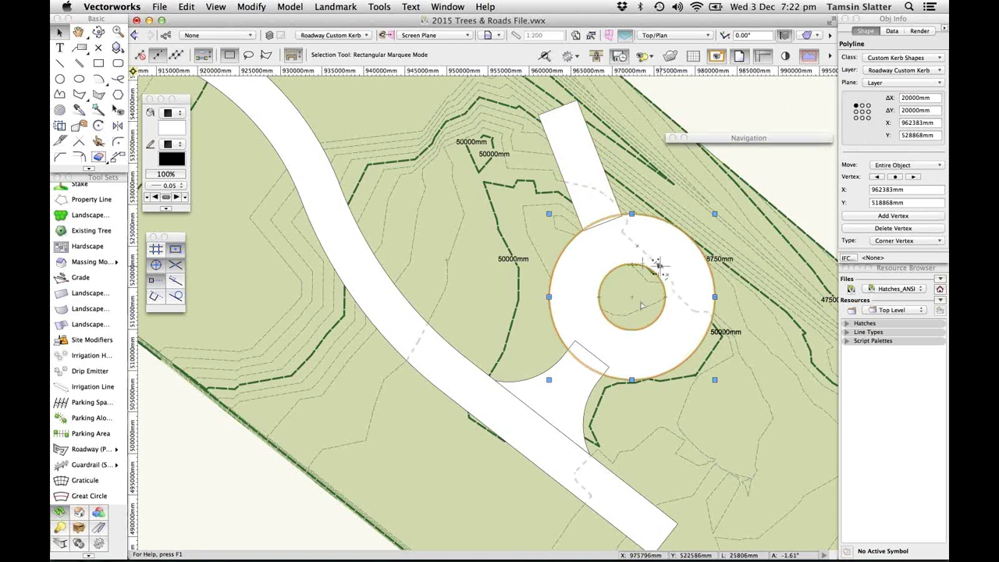
click(560, 400)
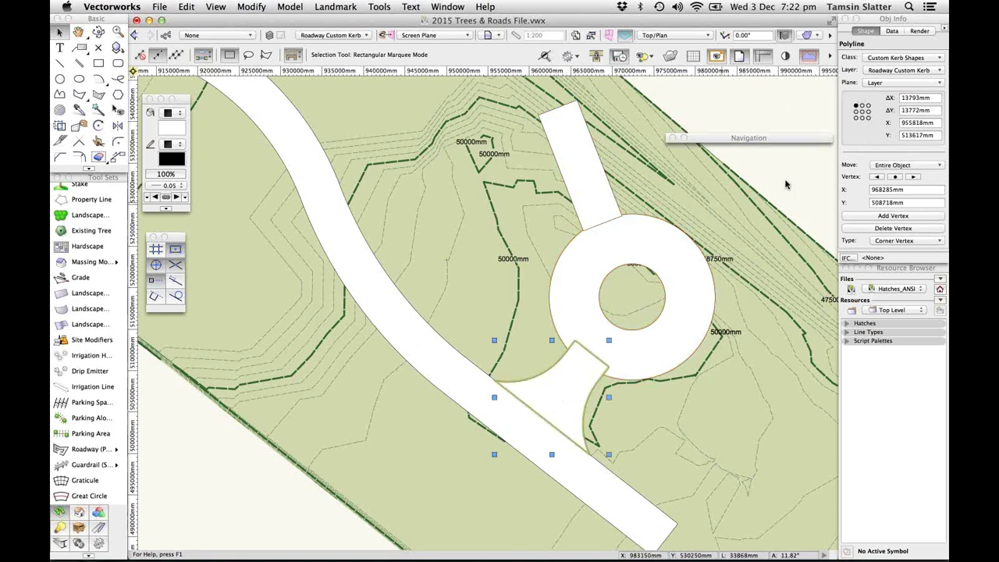
Combine the long curved road, the junction piece, the roundabout ring and the straight rectangle into a single polyline
click(611, 505)
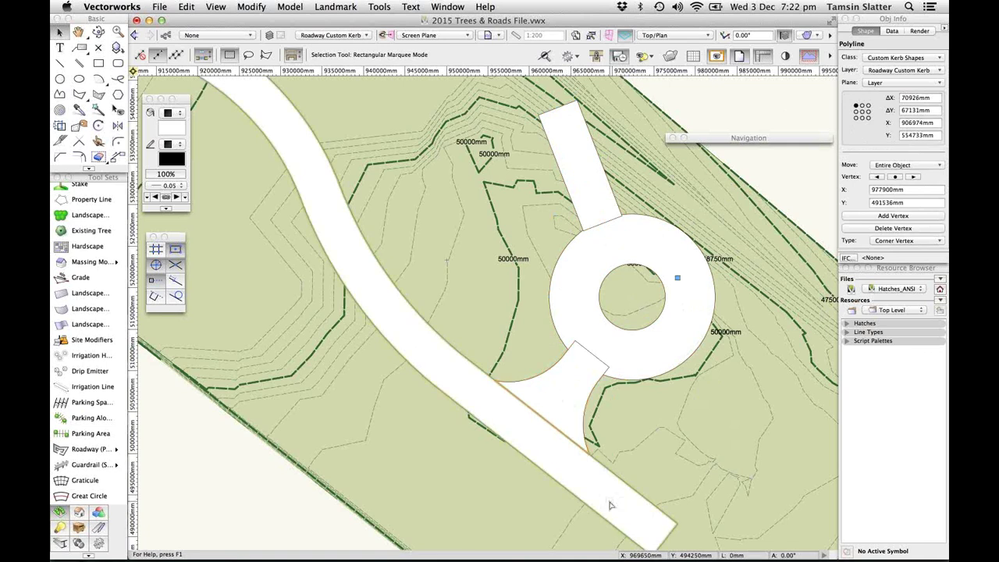
scroll(612, 505, down, 1)
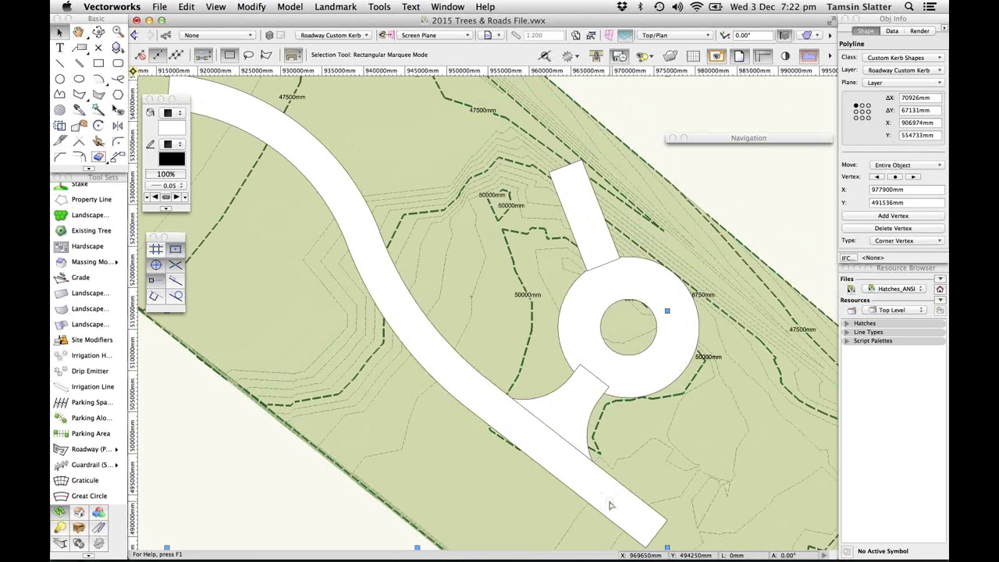
scroll(611, 505, down, 1)
shift+click(602, 296)
shift+click(596, 263)
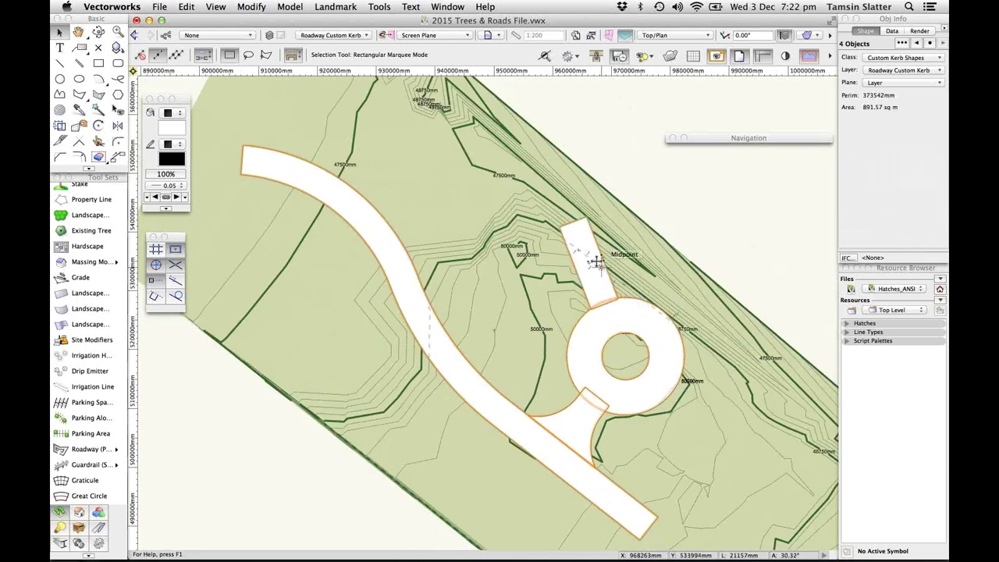
click(250, 6)
click(270, 160)
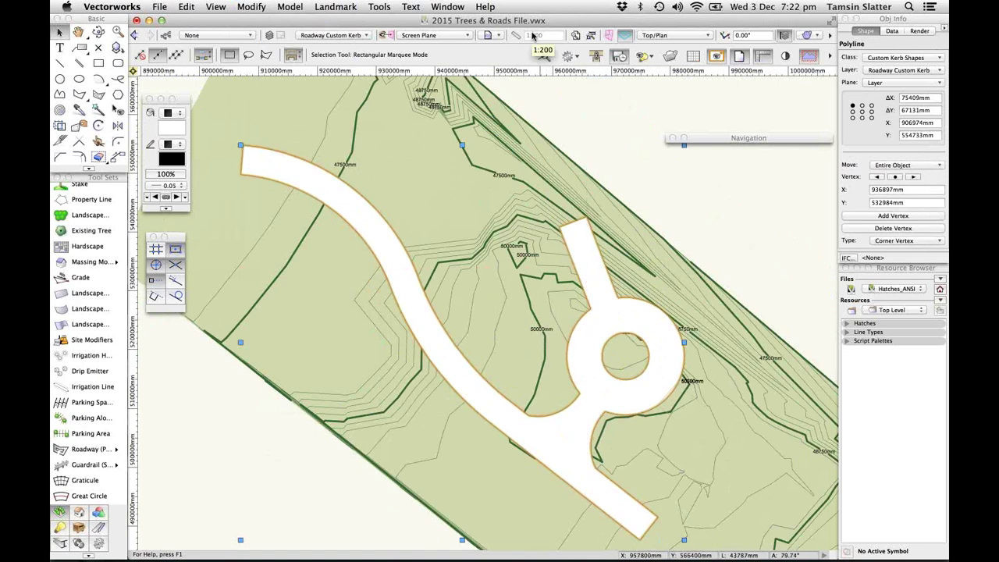
Start creating an object from the combined road shape as Roadway (Custom Curb), showing the properties dialog and deleting the source shape
click(339, 8)
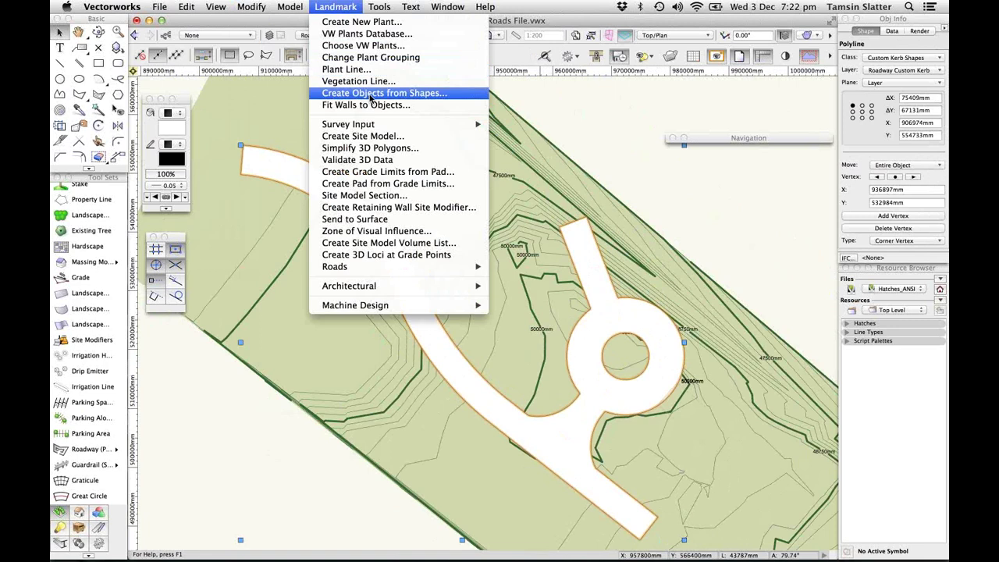
click(371, 93)
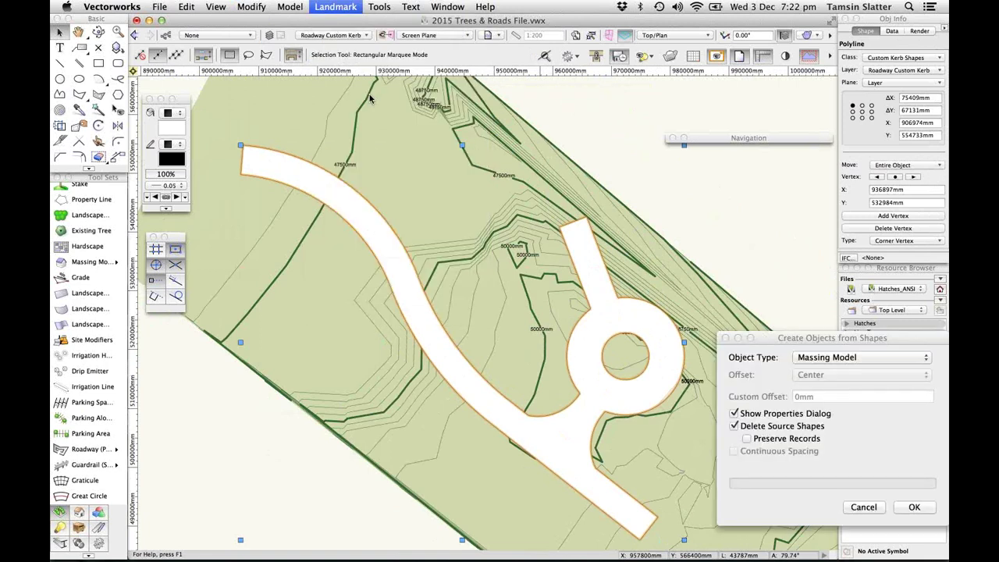
click(821, 359)
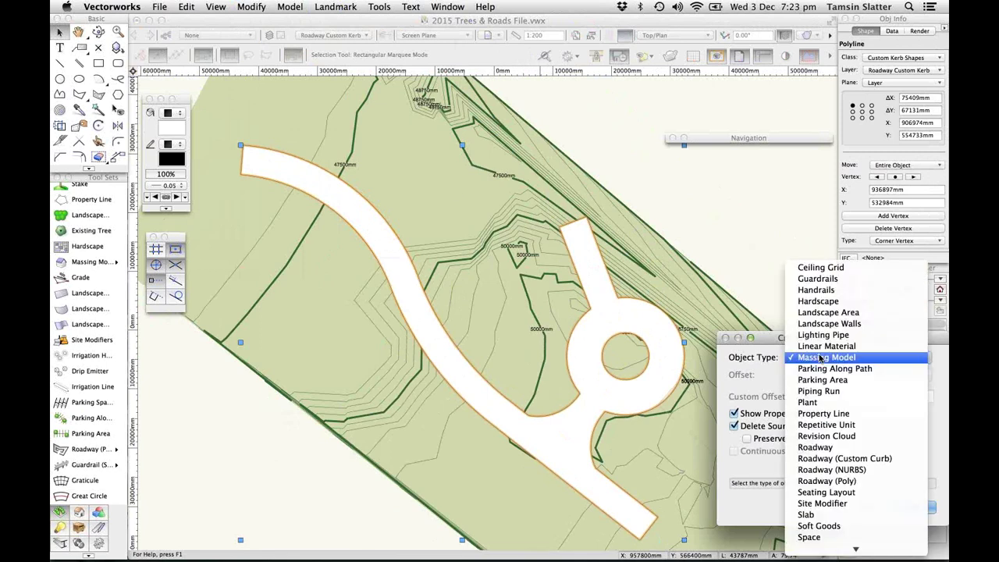
scroll(823, 361, down, 1)
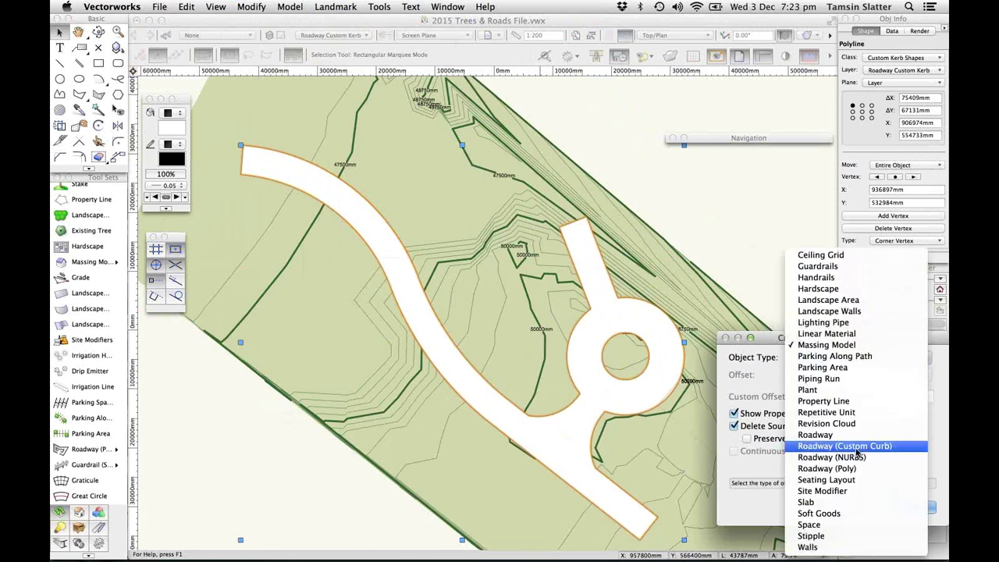
click(845, 447)
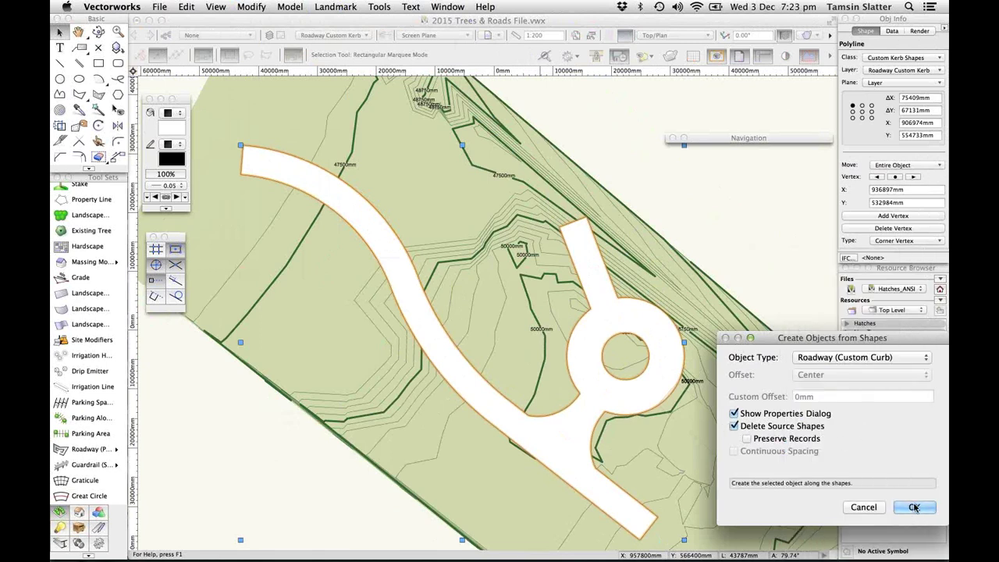
click(914, 507)
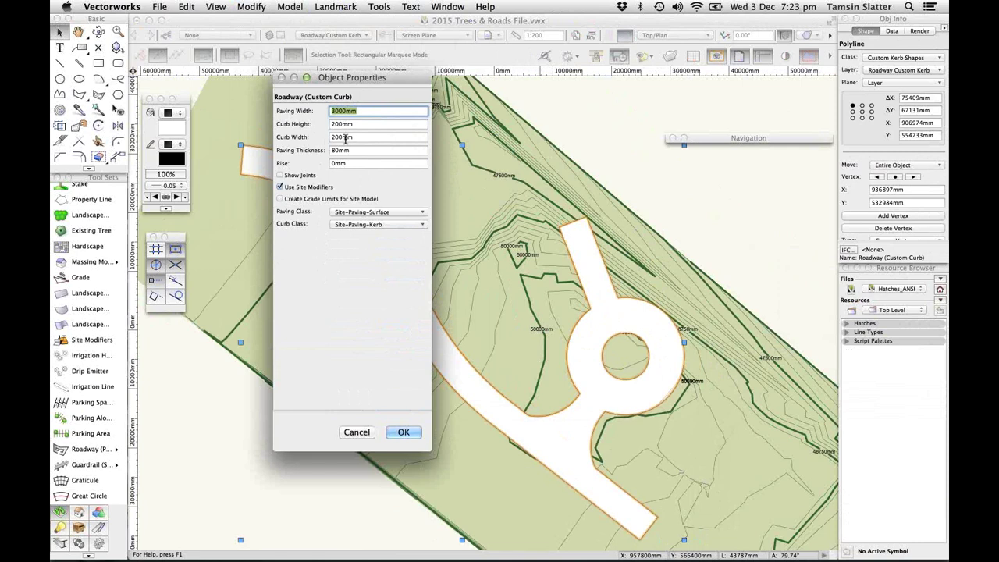
Set the custom curb roadway's curb width to 100 mm and create the roadway
click(336, 137)
key(BackSpace)
text(1)
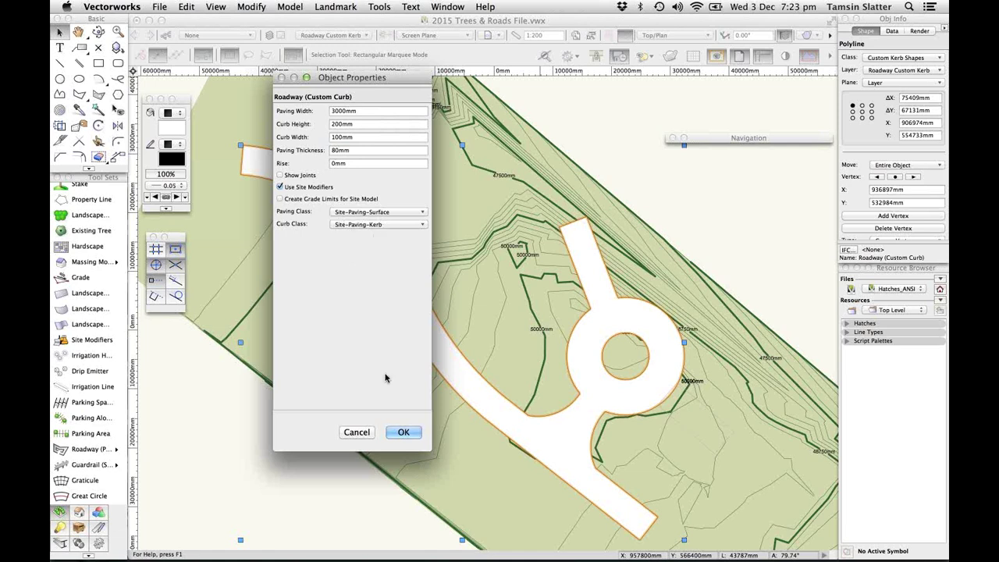
click(404, 432)
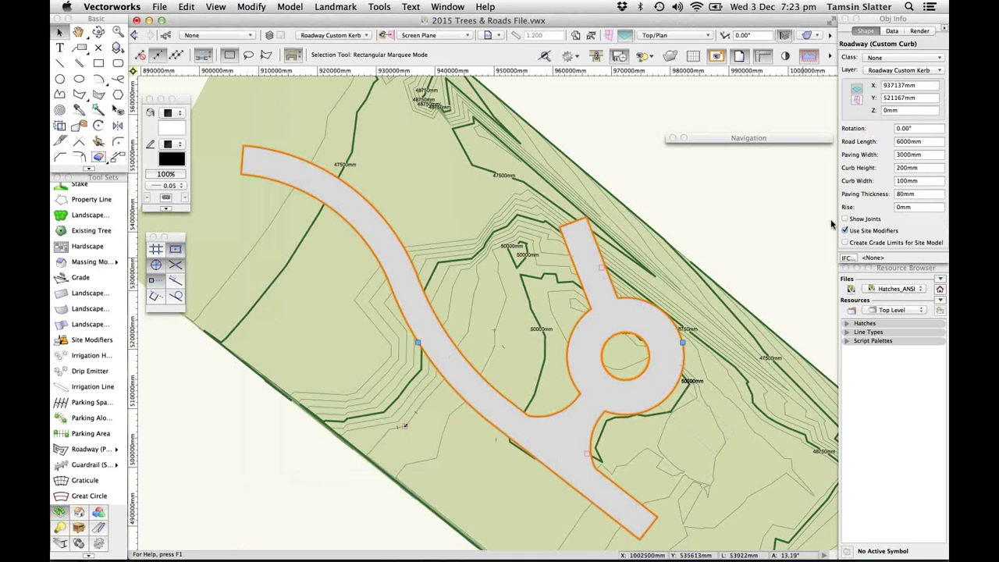
Send the custom curb roadway to the surface of the site model
scroll(861, 226, down, 3)
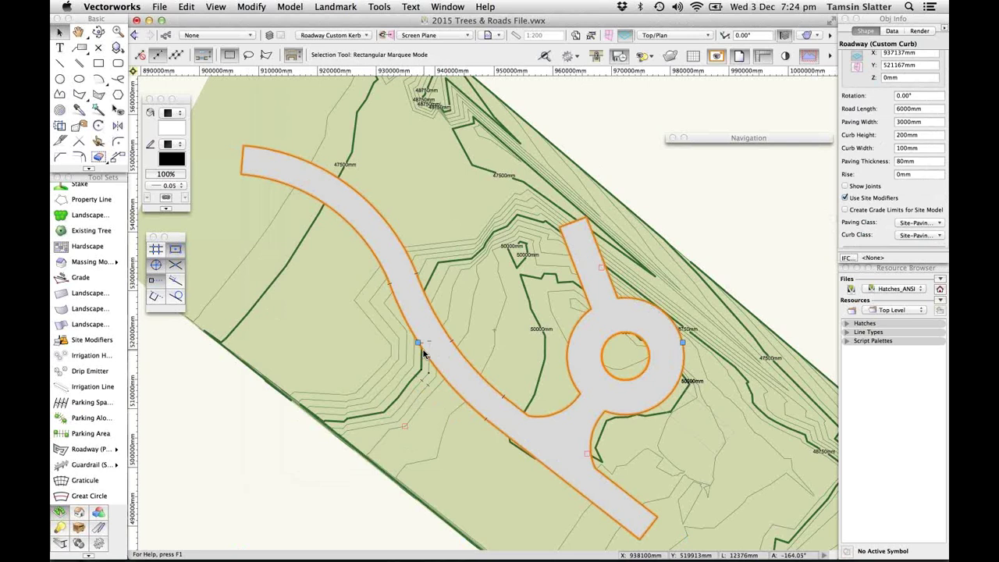
scroll(424, 353, down, 2)
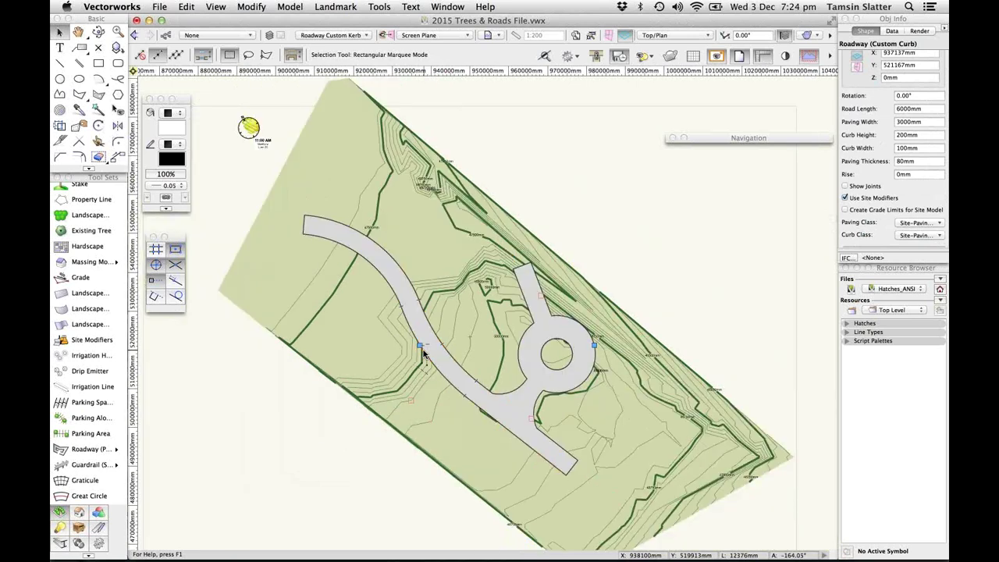
click(423, 350)
click(336, 6)
click(384, 220)
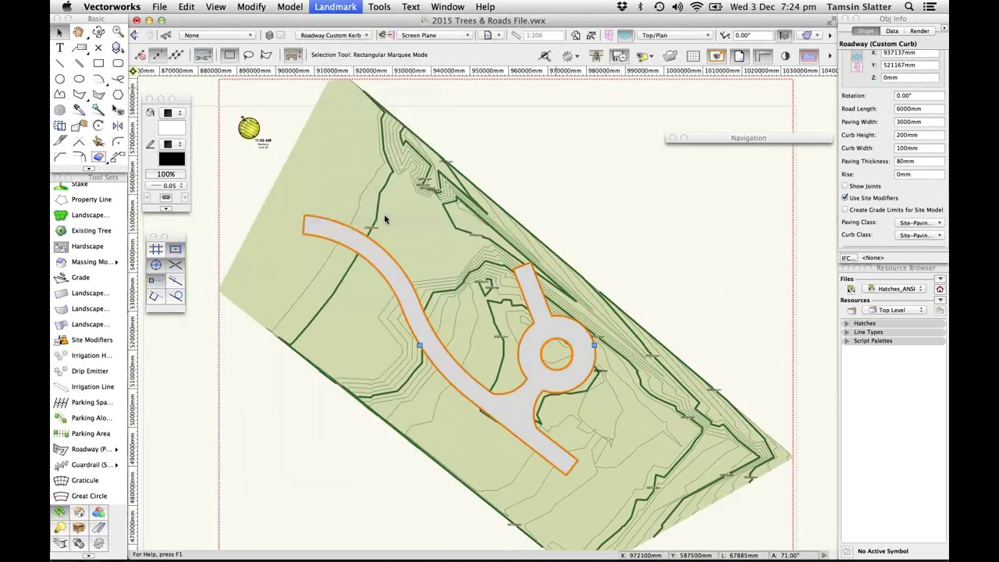
click(575, 253)
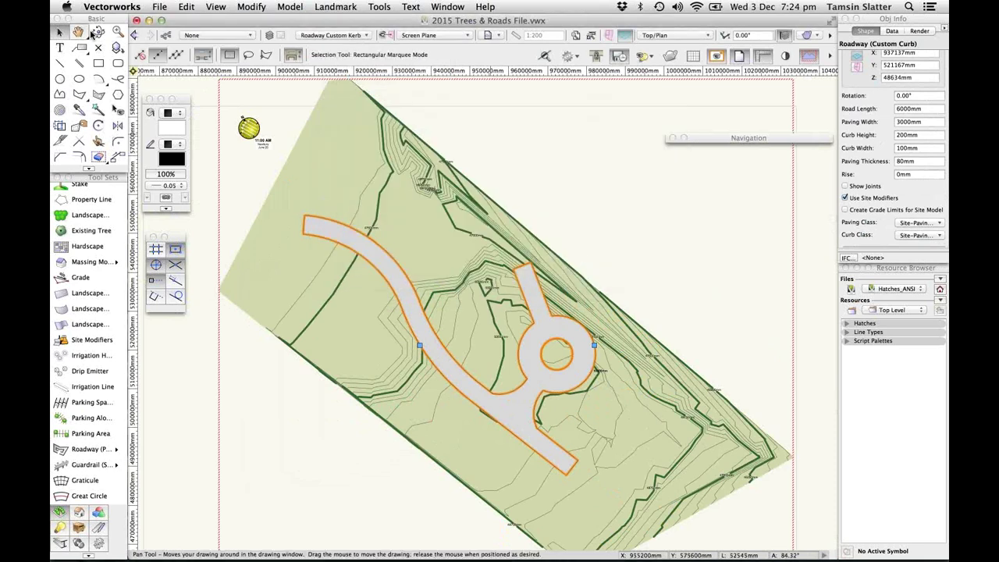
Fly over to a low 3D view of the roadway and enable Create Grade Limits for Site Model on it
key(shift+c)
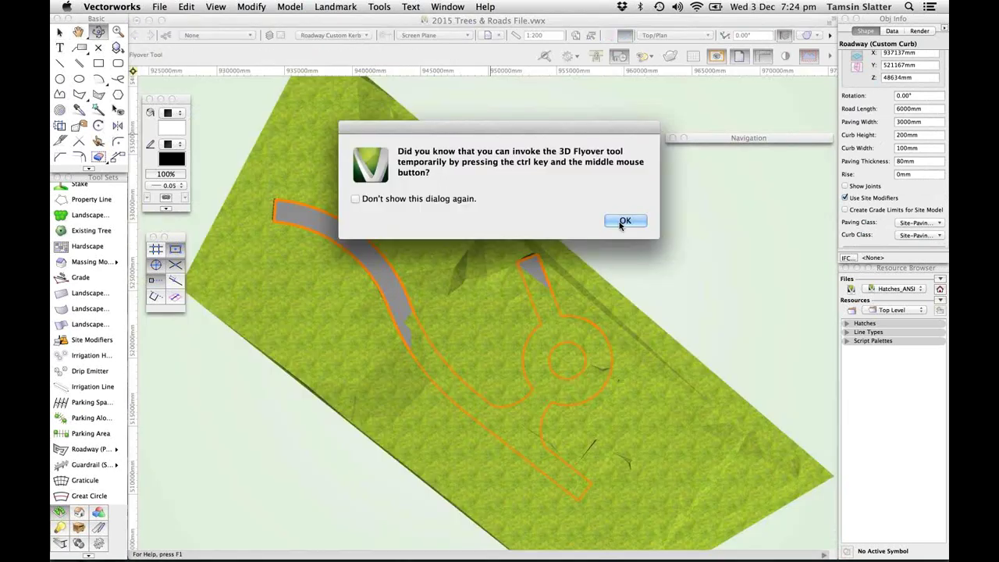
click(625, 222)
drag(431, 416, 512, 393)
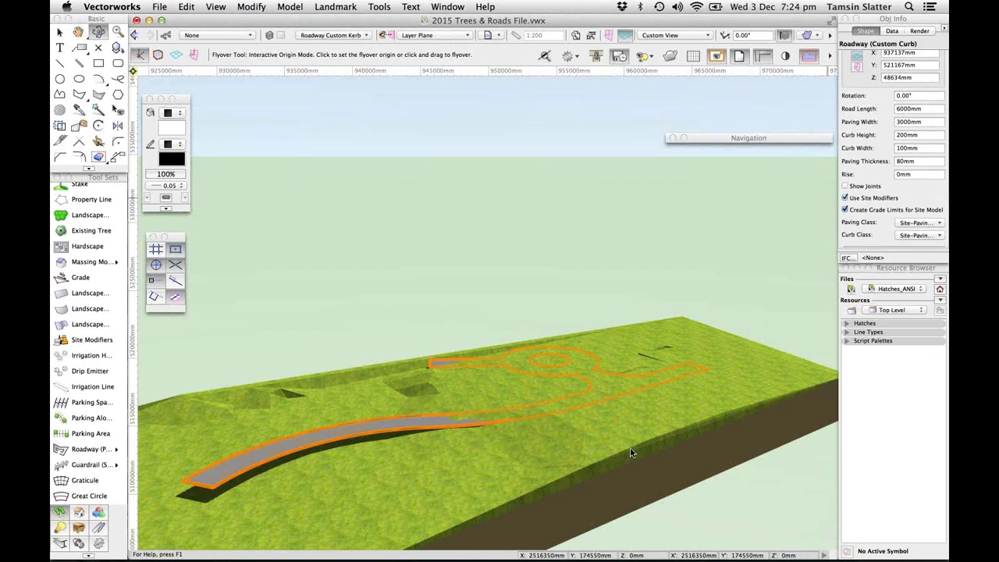
click(381, 384)
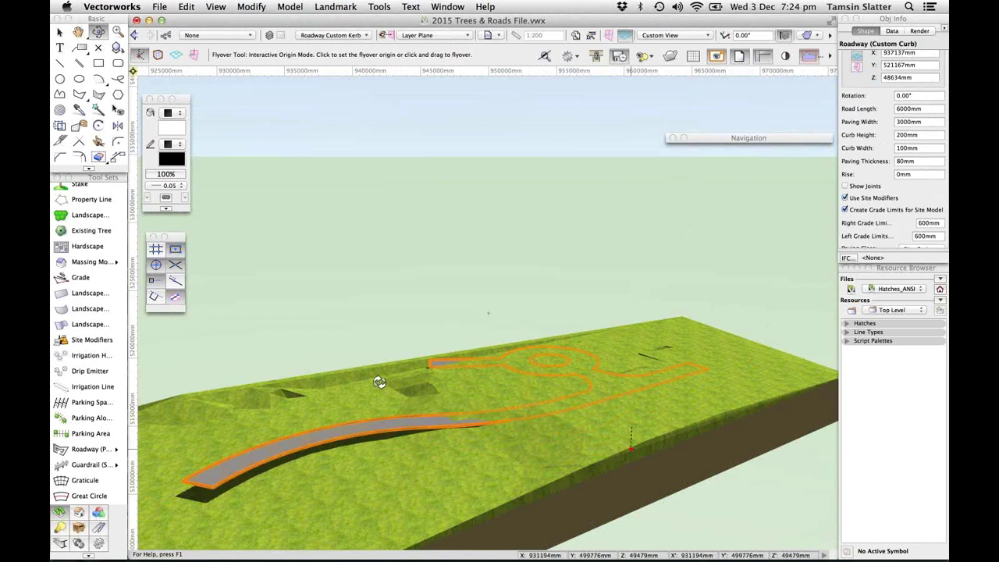
key(x)
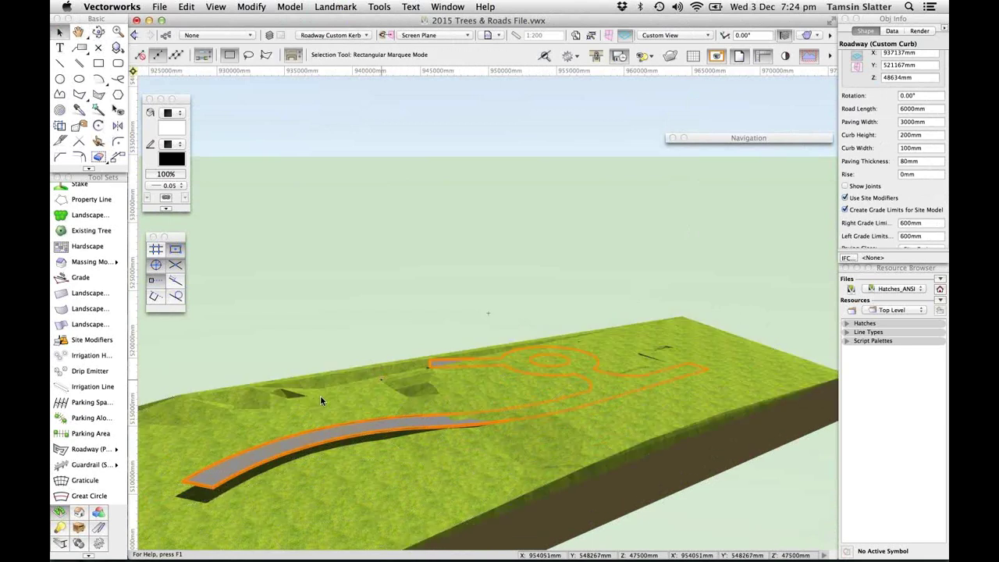
Force select the site model and update it so the terrain adapts to the roadway and its grade limits
right_click(322, 386)
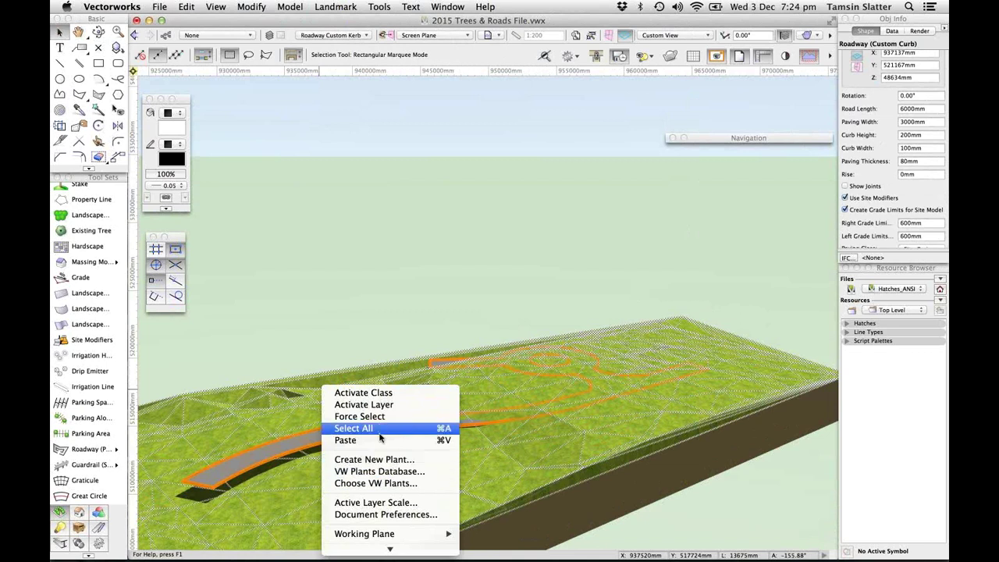
click(381, 428)
click(381, 423)
click(893, 154)
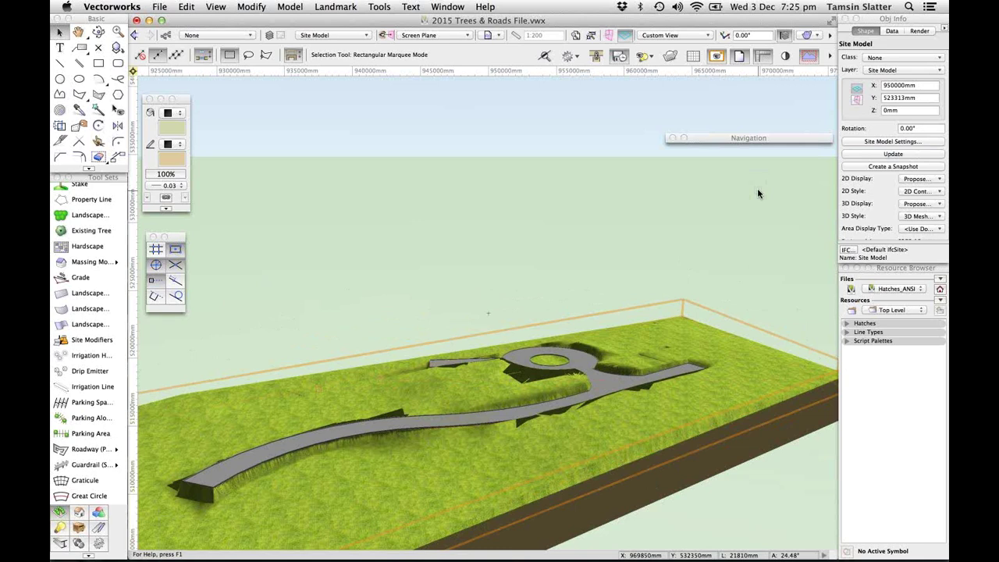
Return to the Top/Plan view, force select the custom curb roadway and delete it
key(super+5)
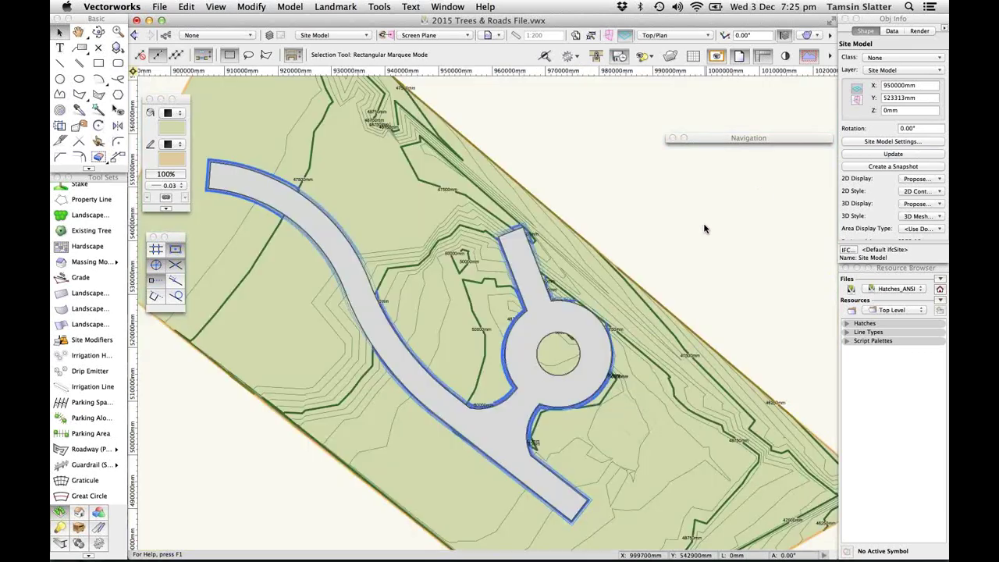
click(704, 228)
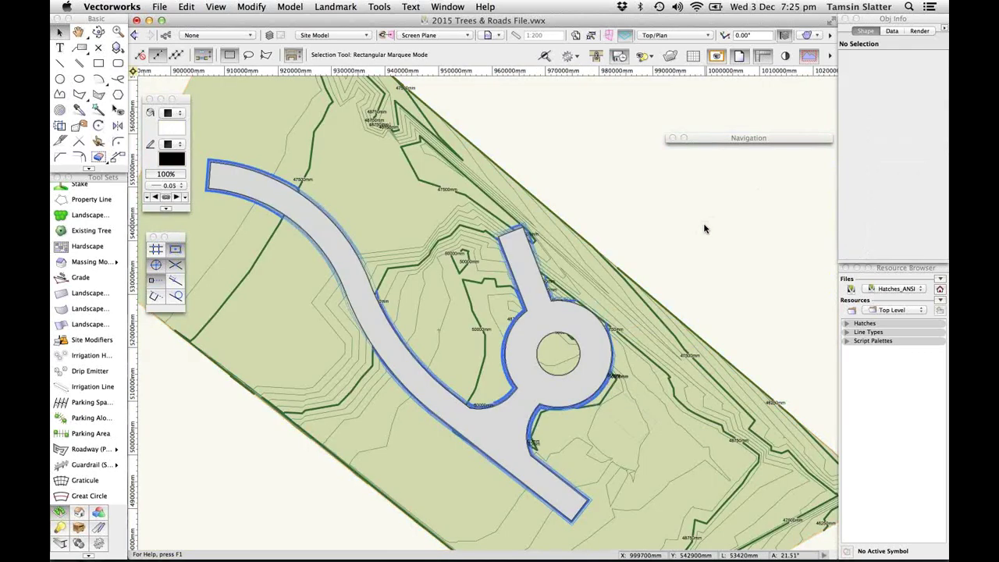
click(536, 312)
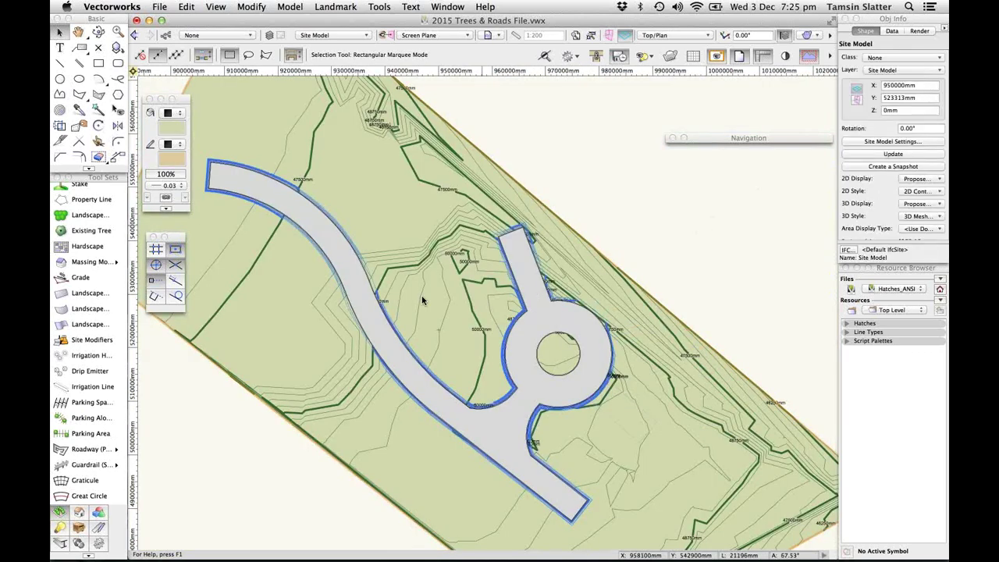
right_click(402, 372)
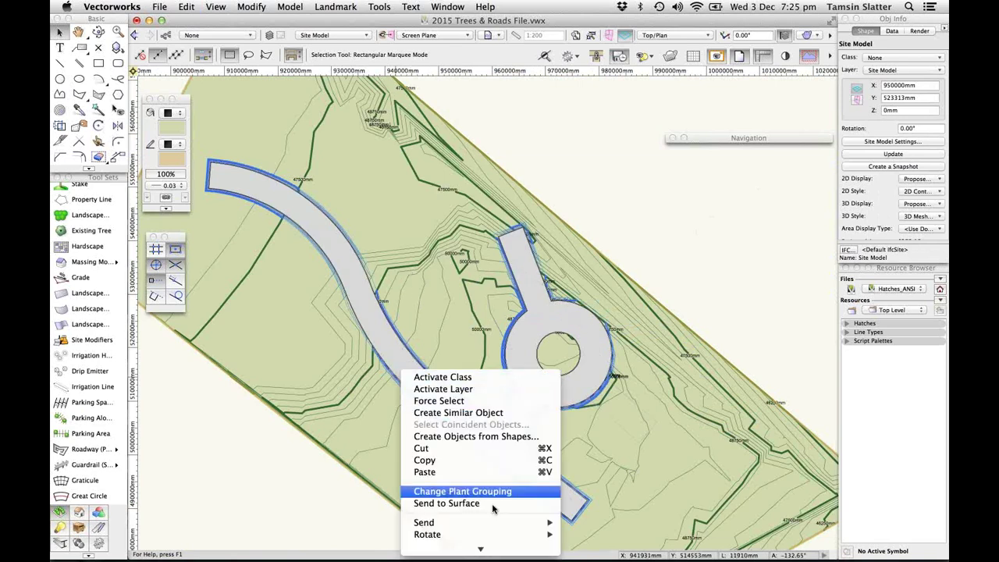
click(452, 401)
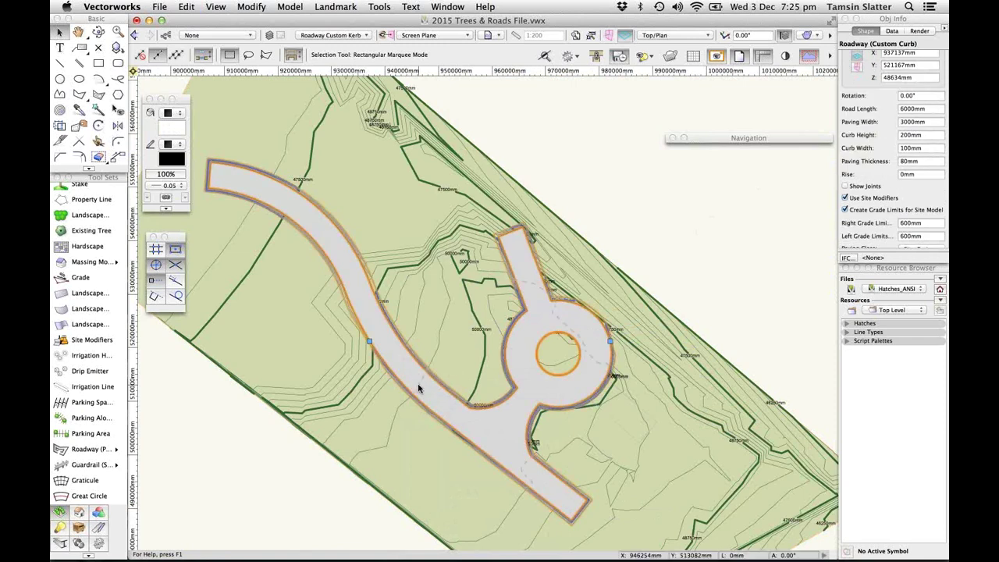
double_click(418, 383)
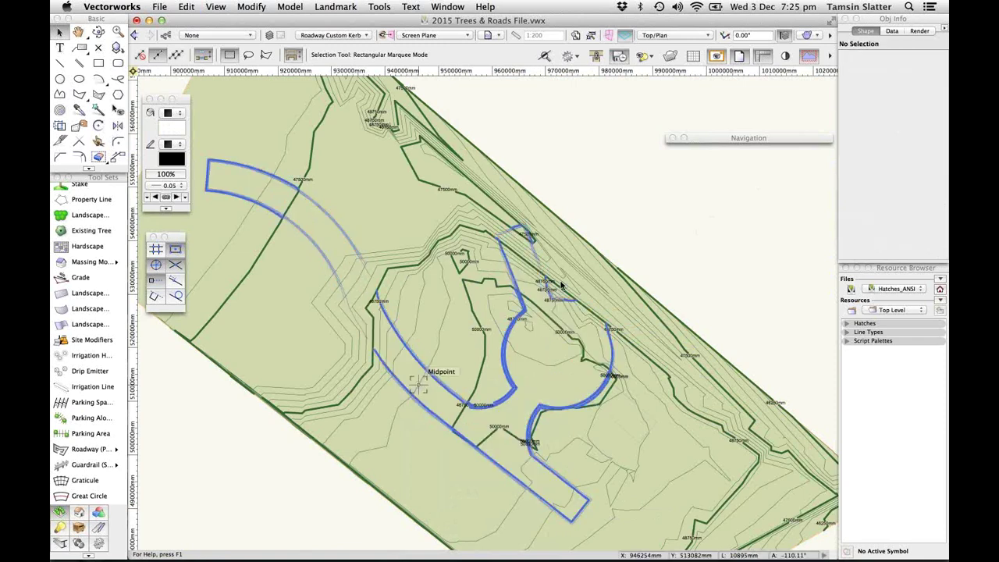
Force select the site model and update it without the deleted roadway
right_click(518, 192)
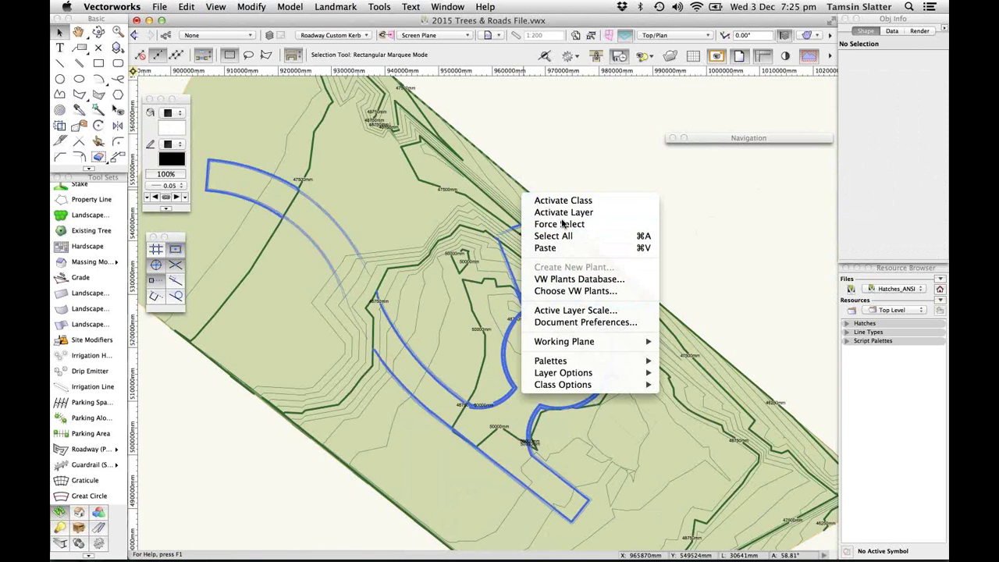
click(478, 224)
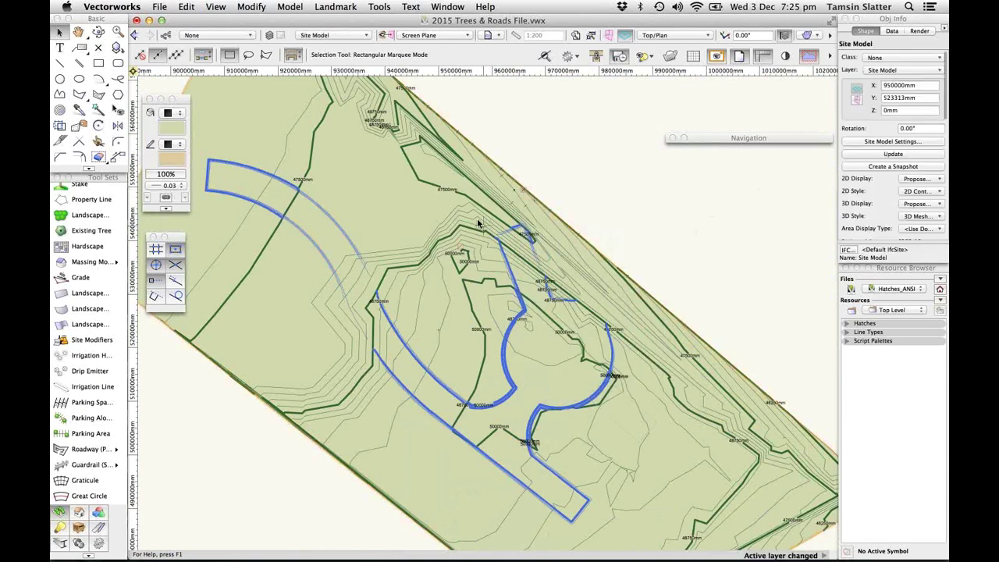
click(883, 155)
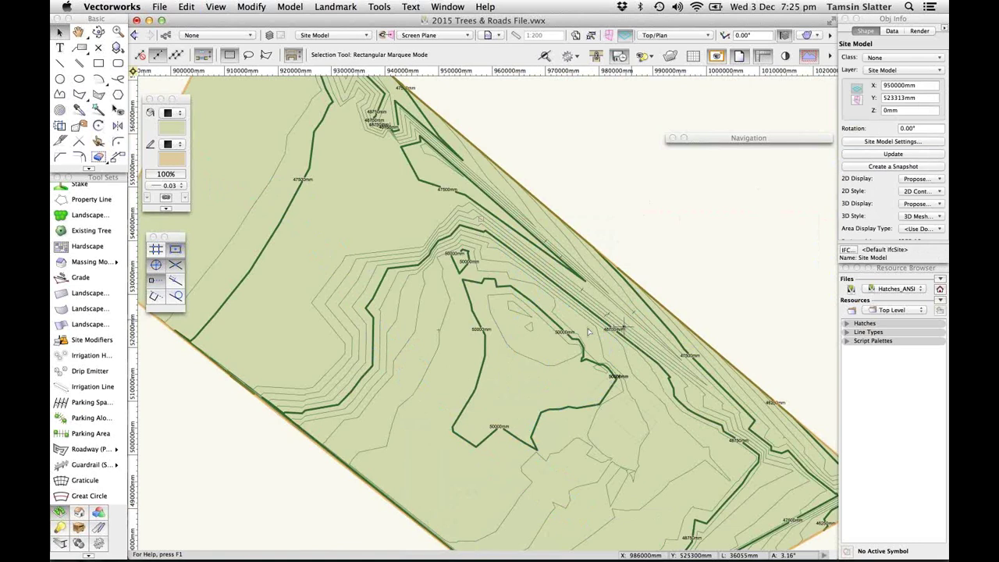
Go through the saved views Custom Kerb All Done, Custom Kerb 3D All done, and Buildings, Roads and Trees
click(488, 35)
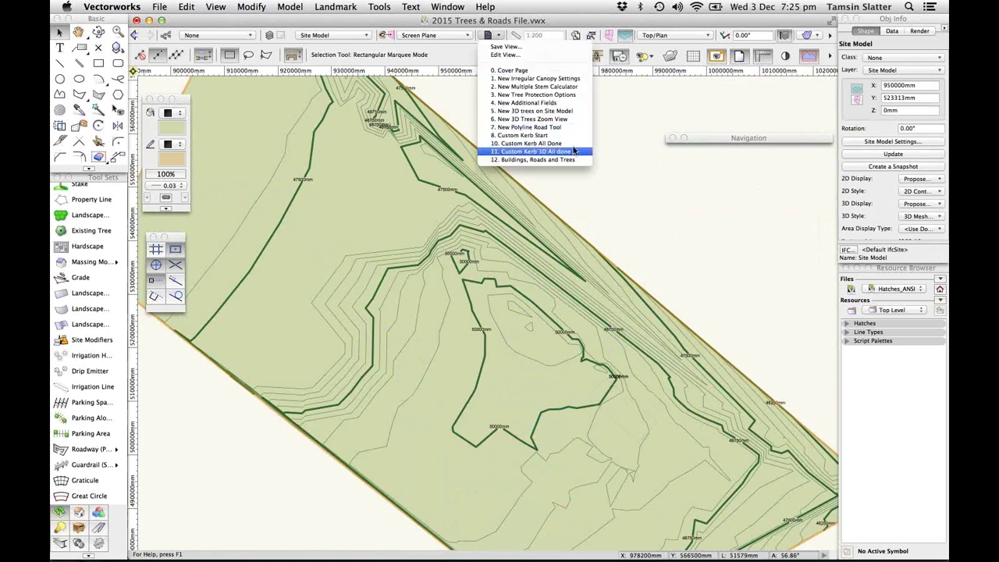
click(572, 144)
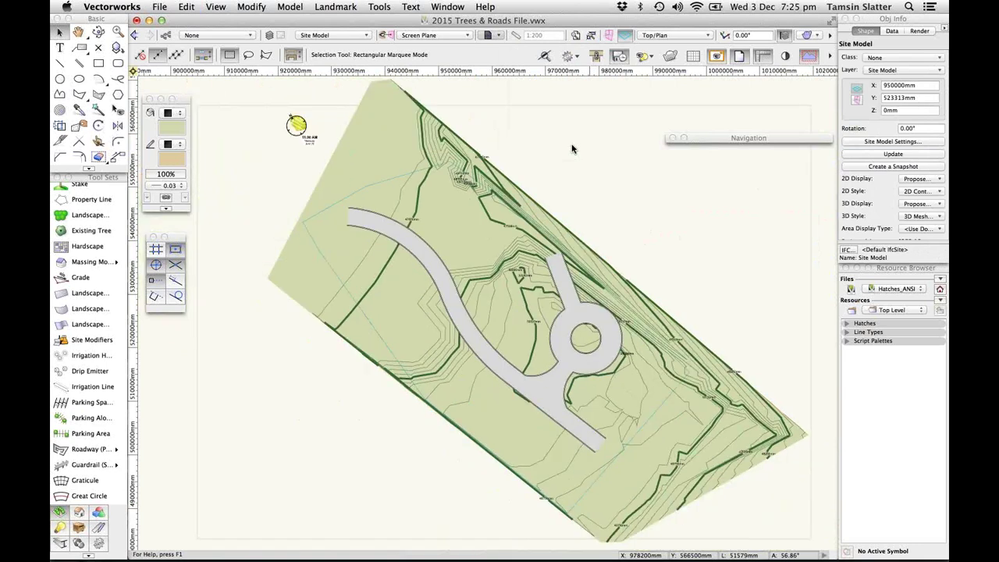
click(487, 35)
click(535, 152)
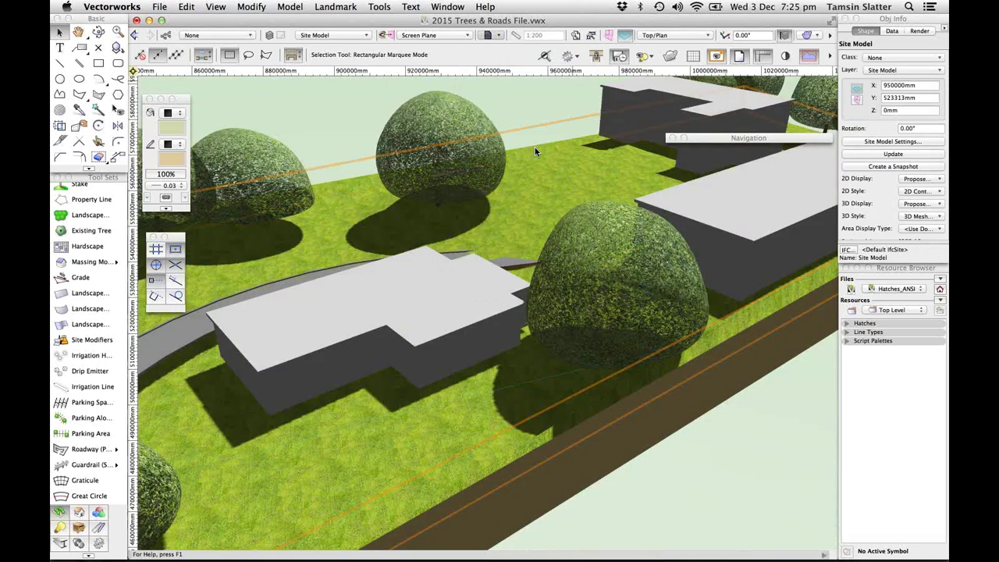
click(490, 35)
click(515, 161)
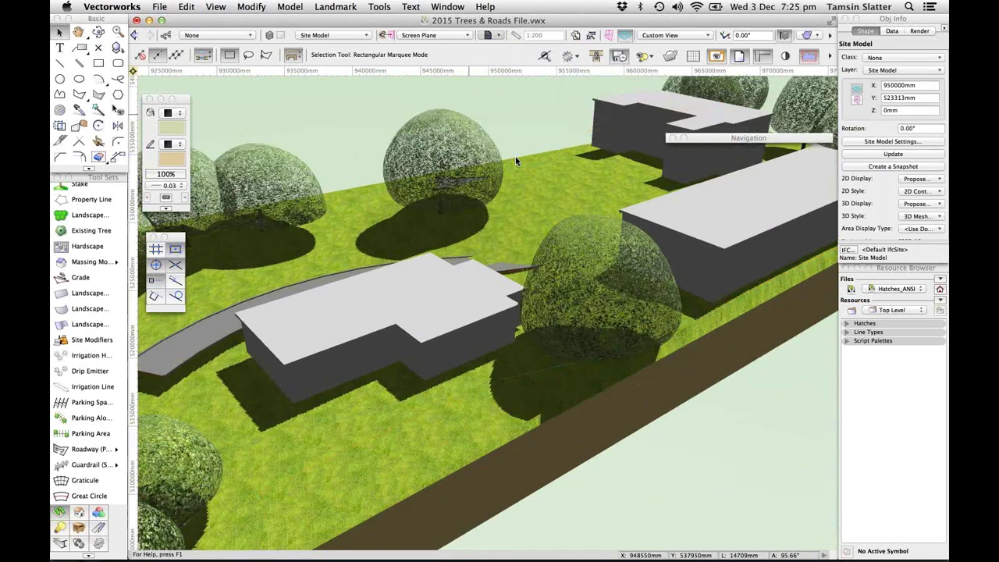
Update the site model in the 3D view with buildings, roads and trees, and clear the selection
shift+middle_drag(515, 161, 568, 393)
click(893, 154)
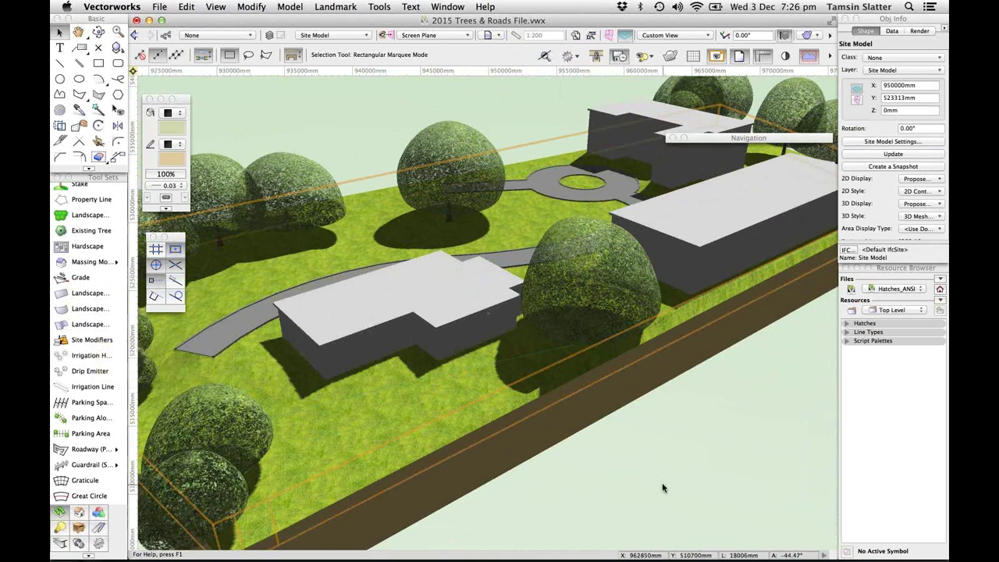
click(677, 411)
Switch to the Top/Plan view and fit the whole site with its trees, roads and buildings in the window
click(447, 6)
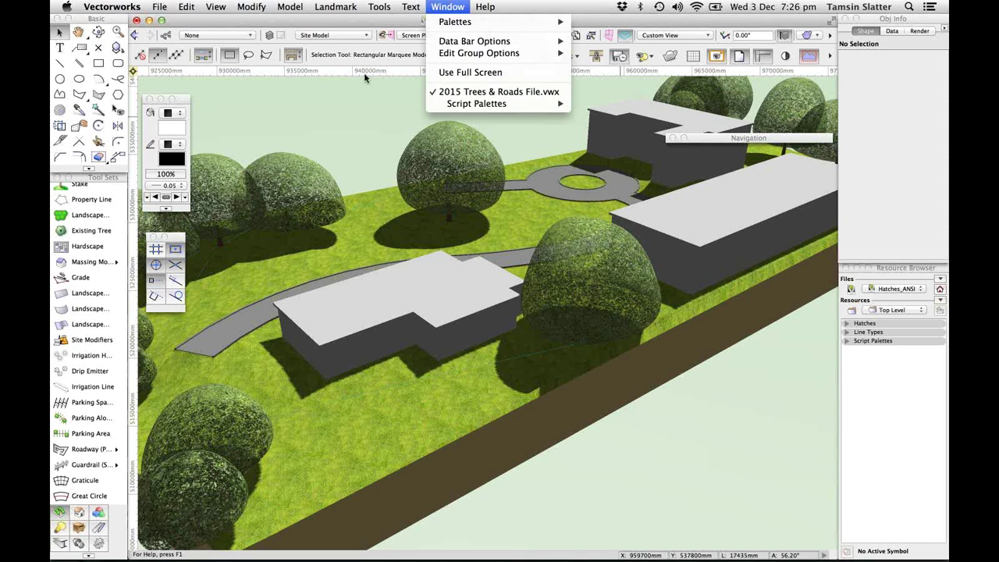
click(447, 128)
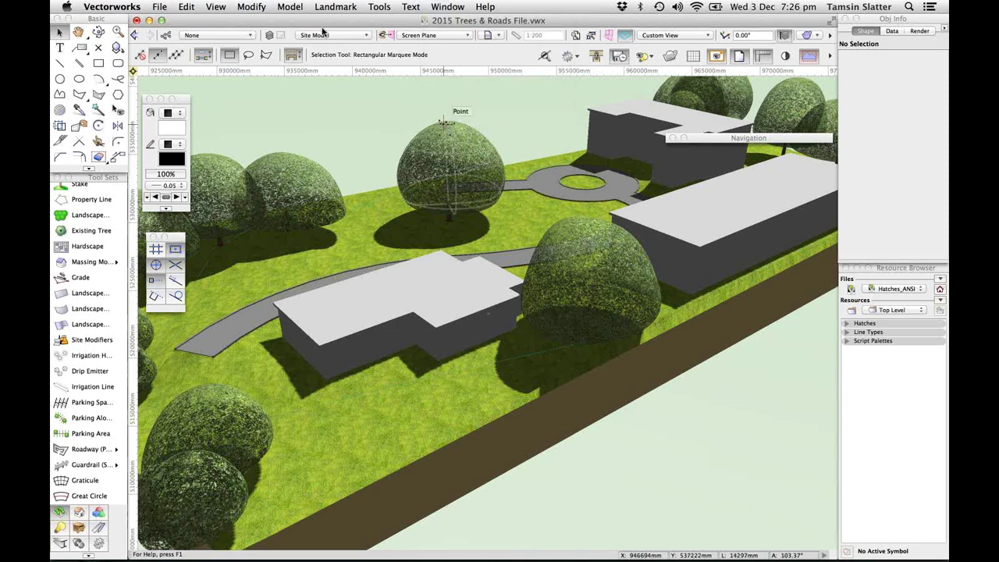
key(super+5)
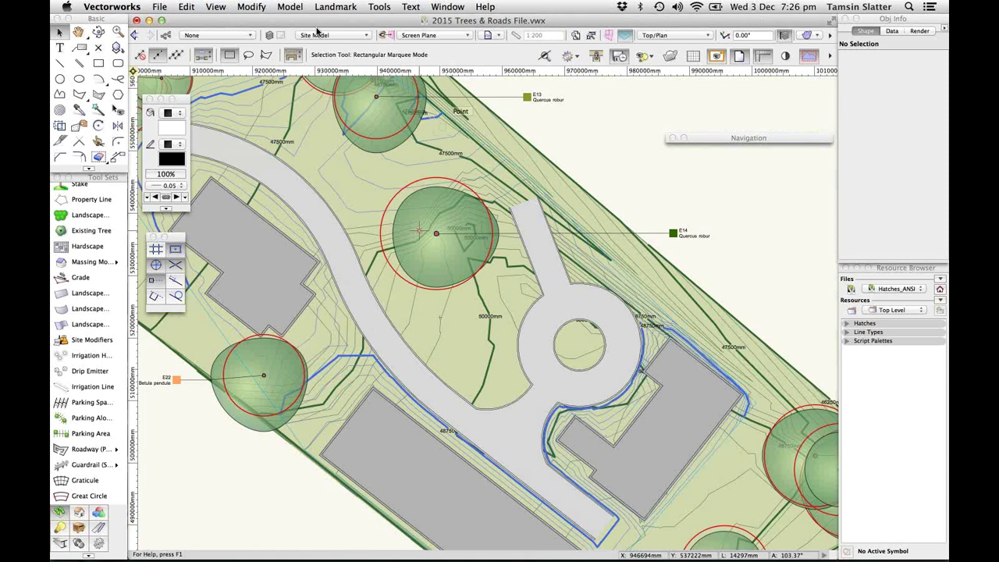
key(super+6)
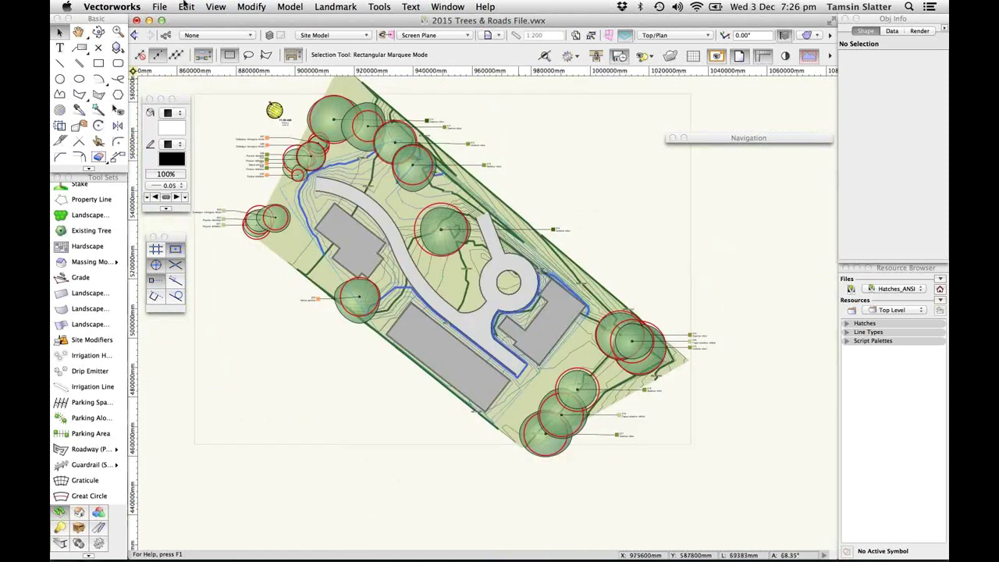
Open the Greenhouse Site Model Plant Improvements drawing from the Trees Roads Plants folder
click(160, 6)
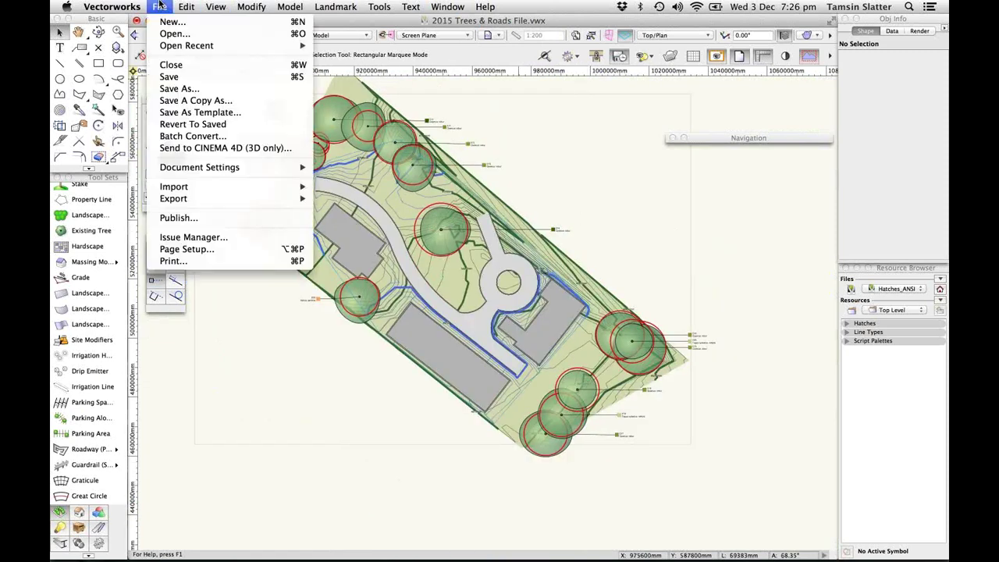
click(241, 34)
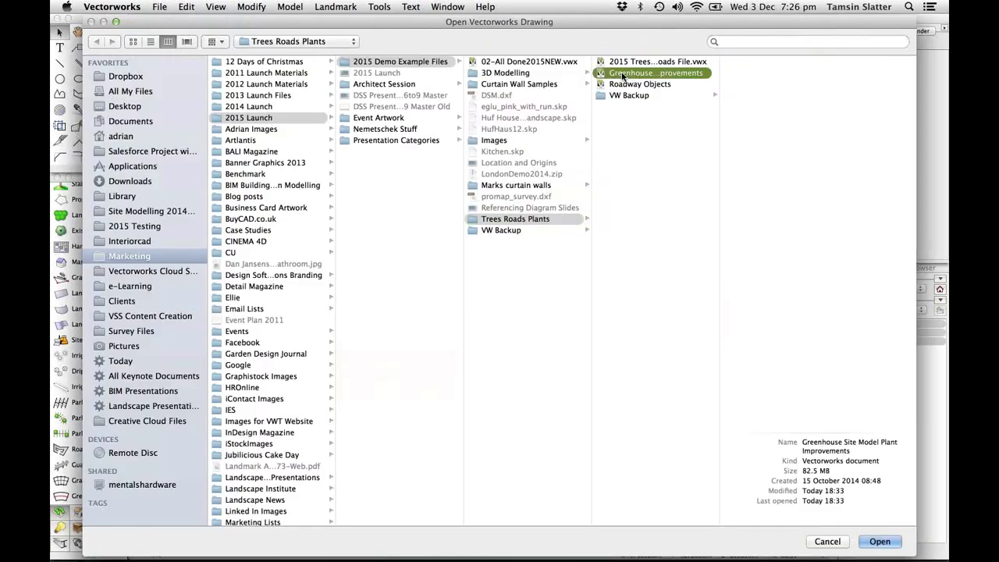
click(880, 541)
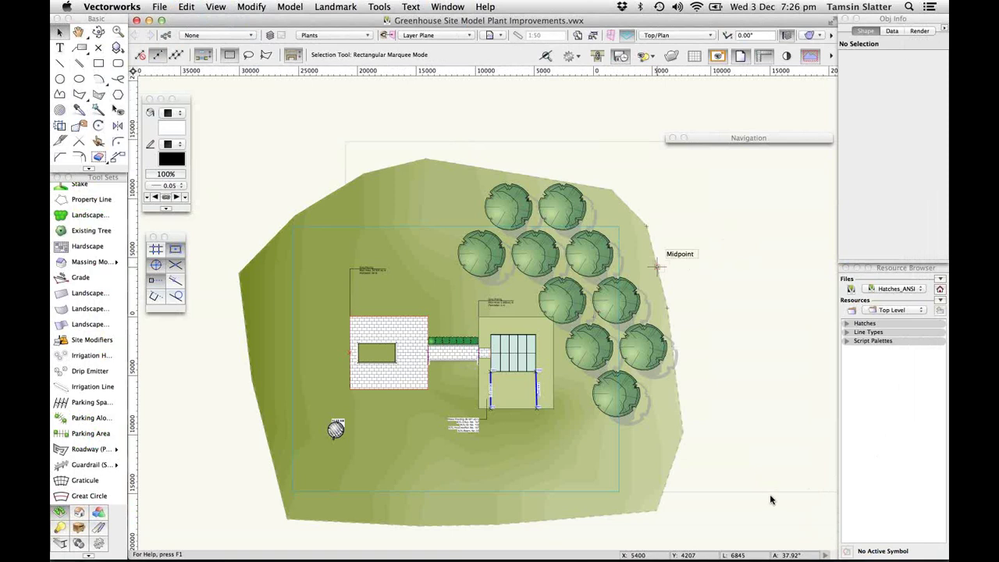
Switch to the 2015 Trees & Roads File drawing, select the site model and view it in 3D from an angle
click(447, 7)
click(484, 94)
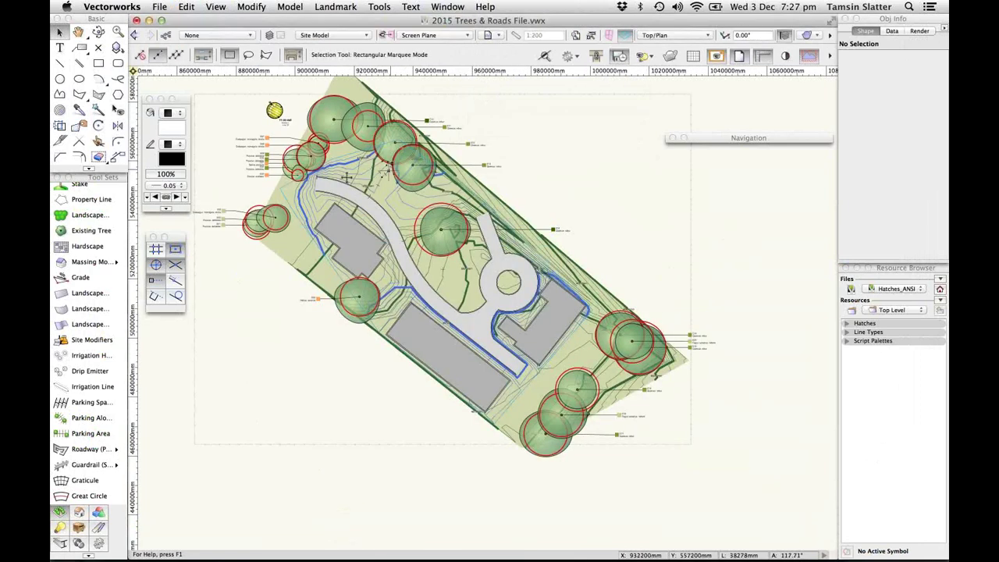
click(366, 213)
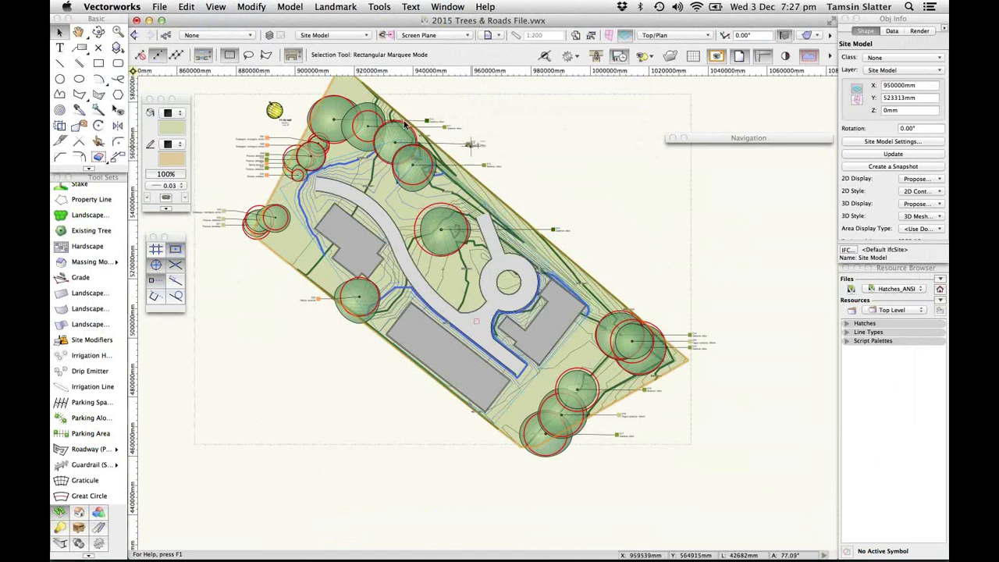
click(103, 33)
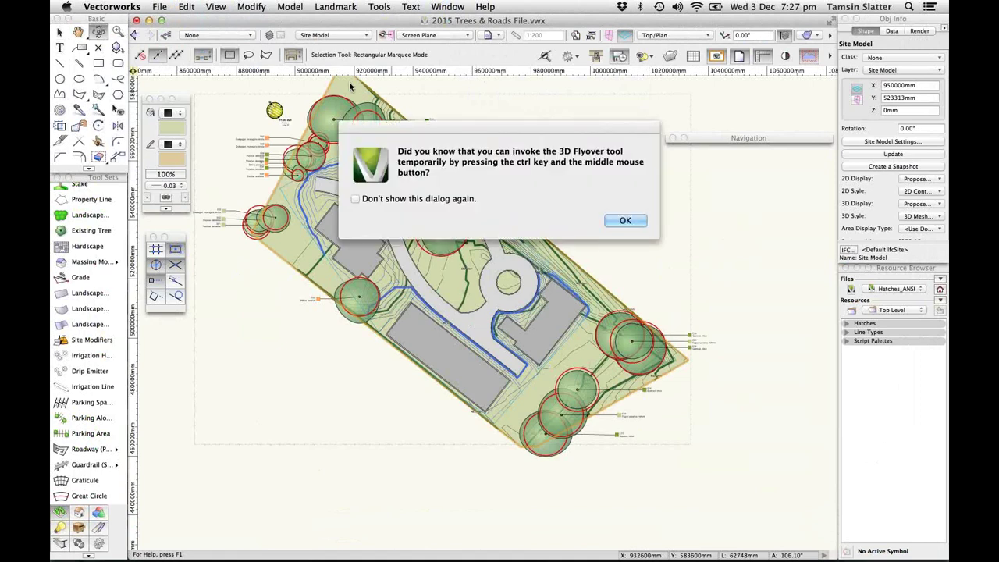
key(Return)
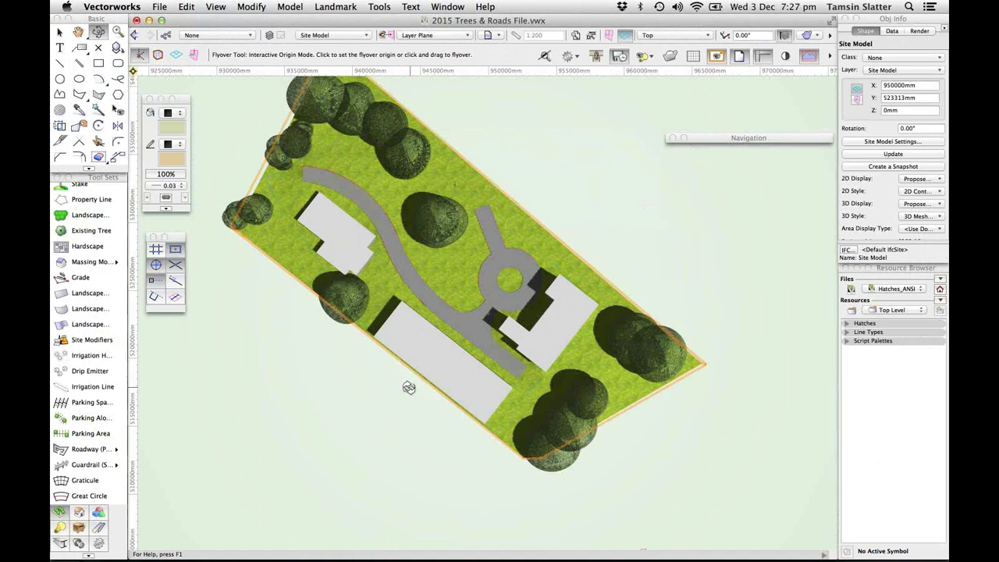
drag(409, 388, 389, 235)
scroll(388, 236, up, 2)
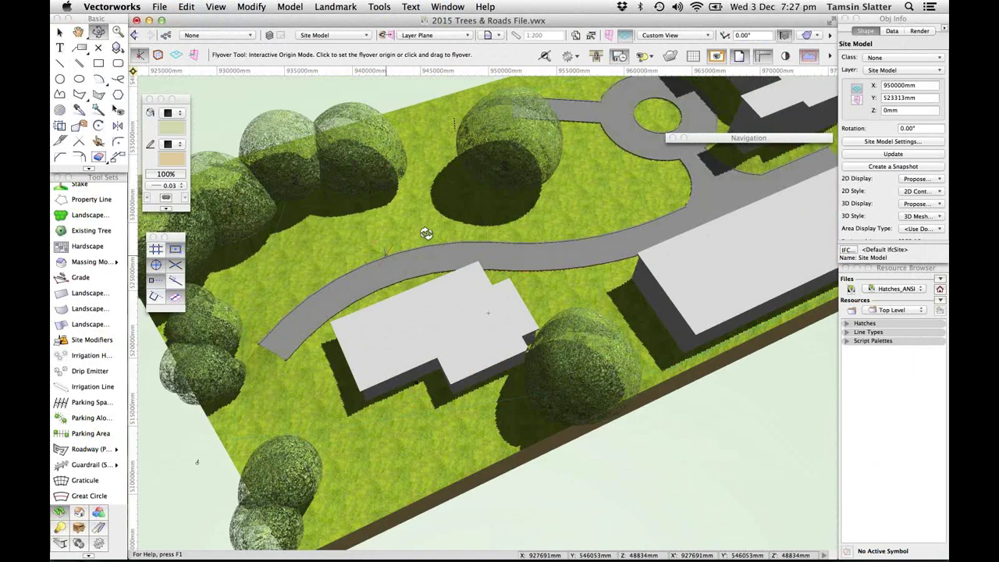
Select the custom curb roadway in the 3D view with Force Select and set its rise to 1000 mm
key(x)
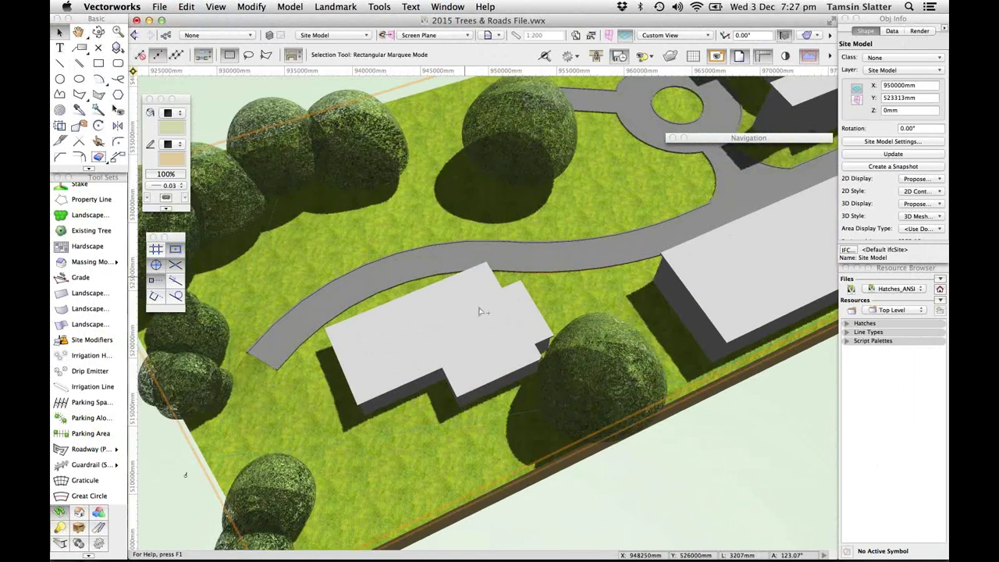
right_click(445, 248)
click(500, 282)
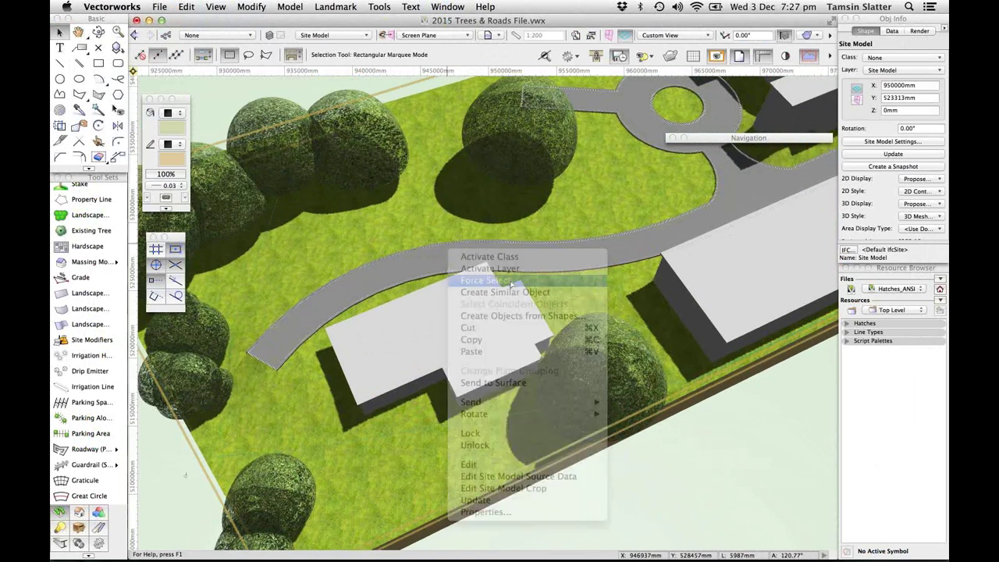
click(508, 269)
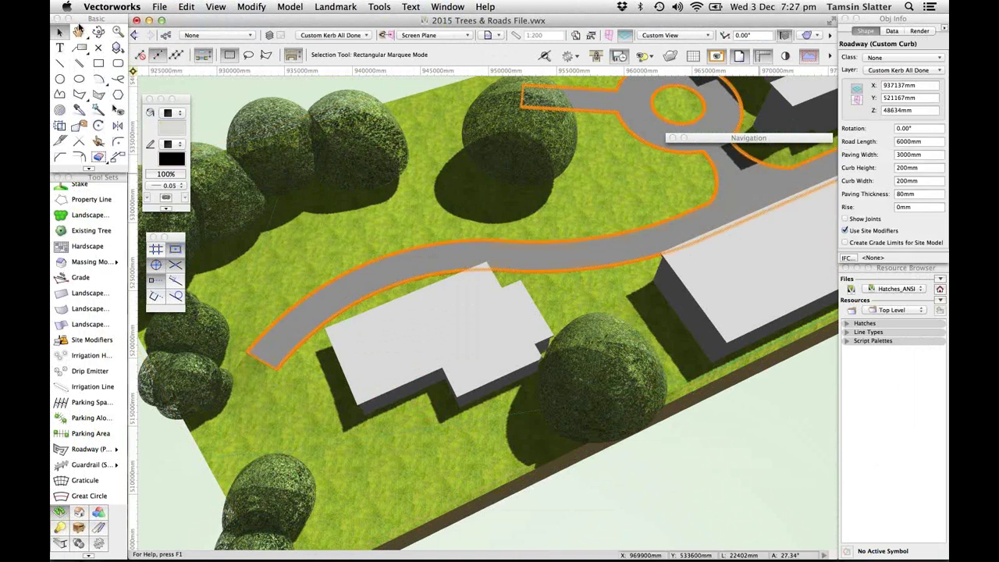
key(h)
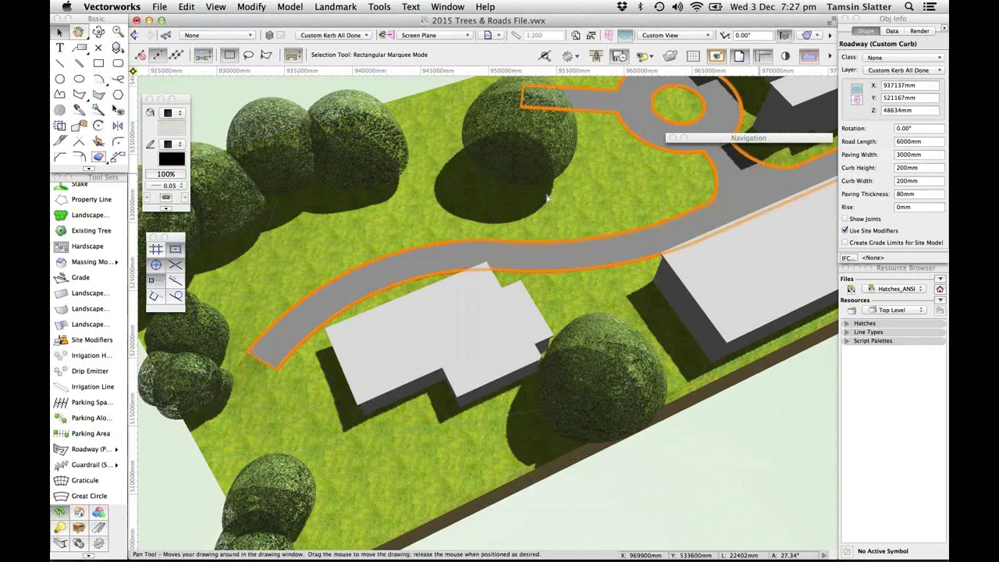
click(918, 206)
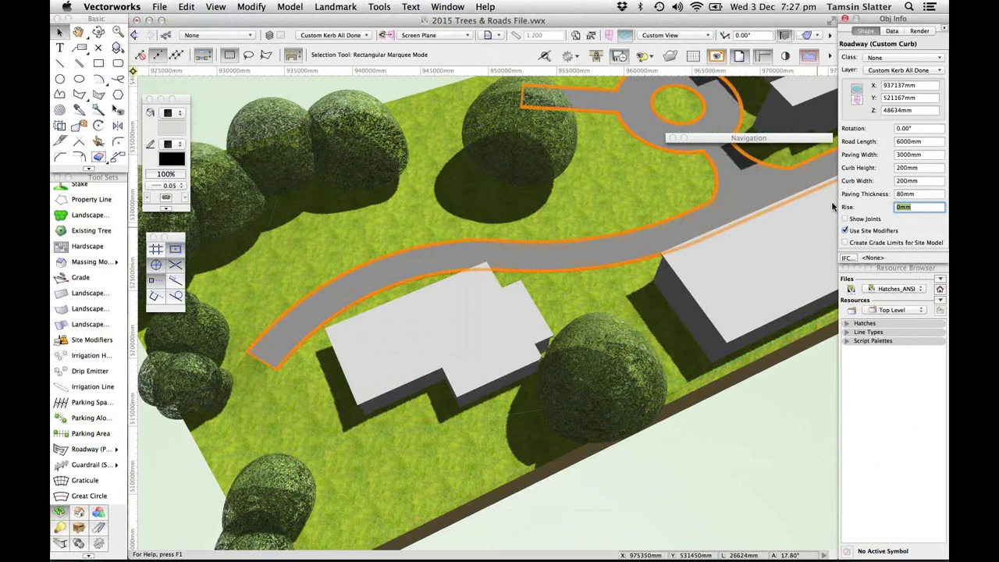
text(100)
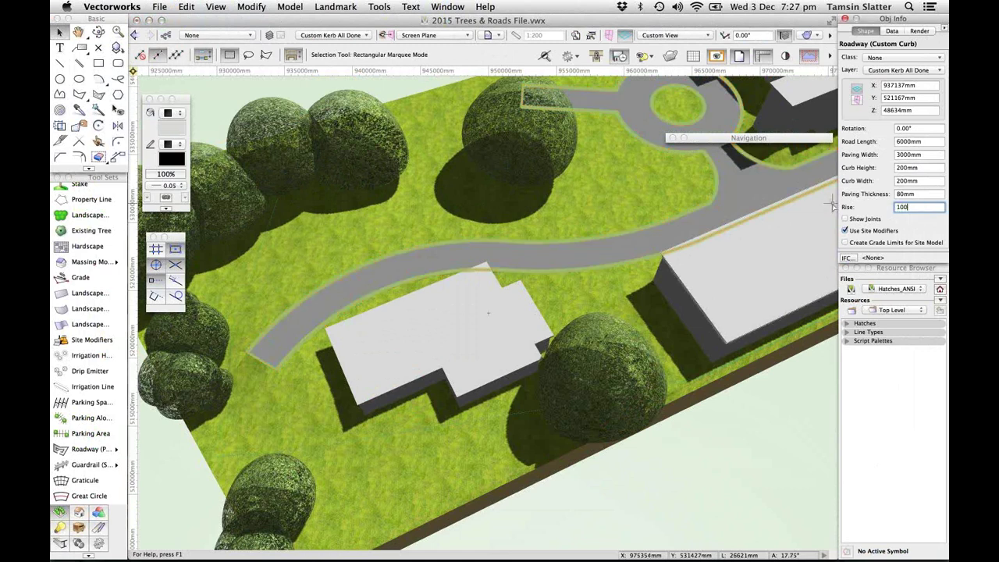
text(0)
key(Return)
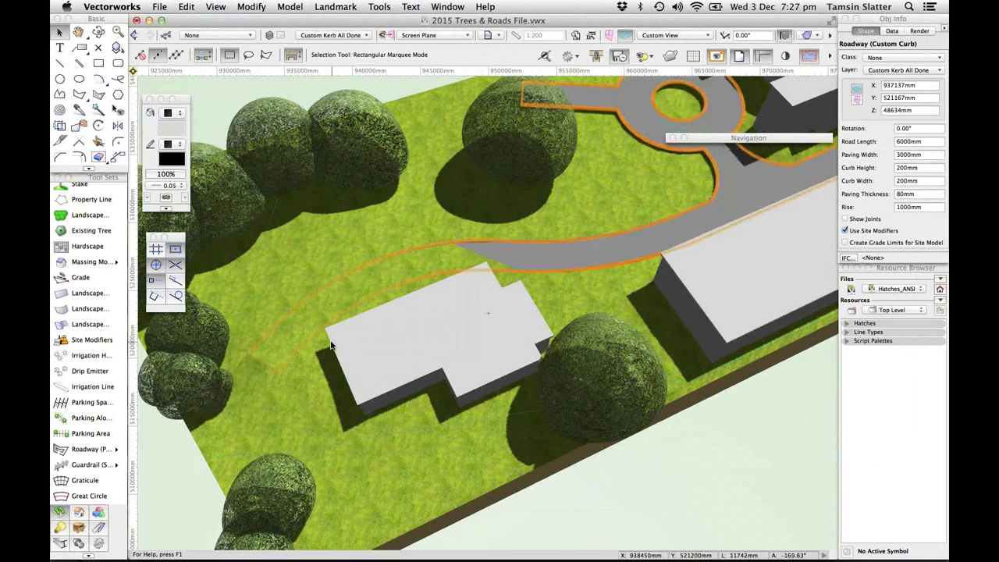
scroll(331, 346, down, 2)
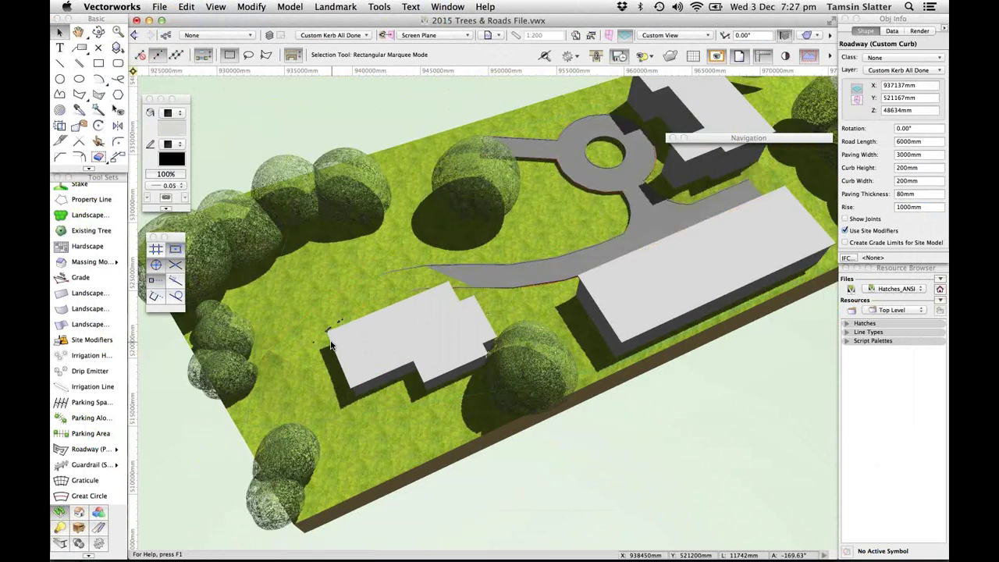
middle_drag(331, 346, 466, 287)
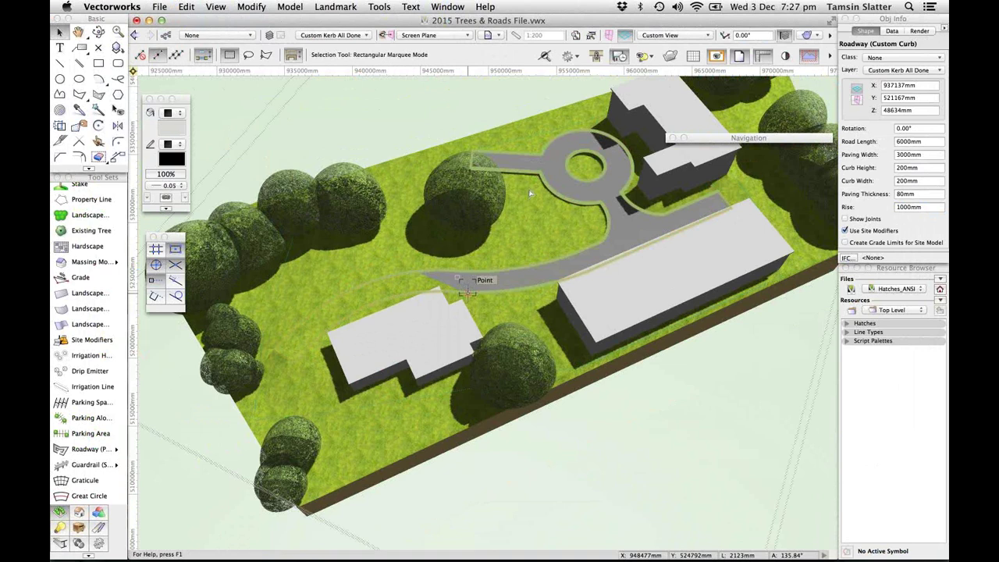
click(613, 258)
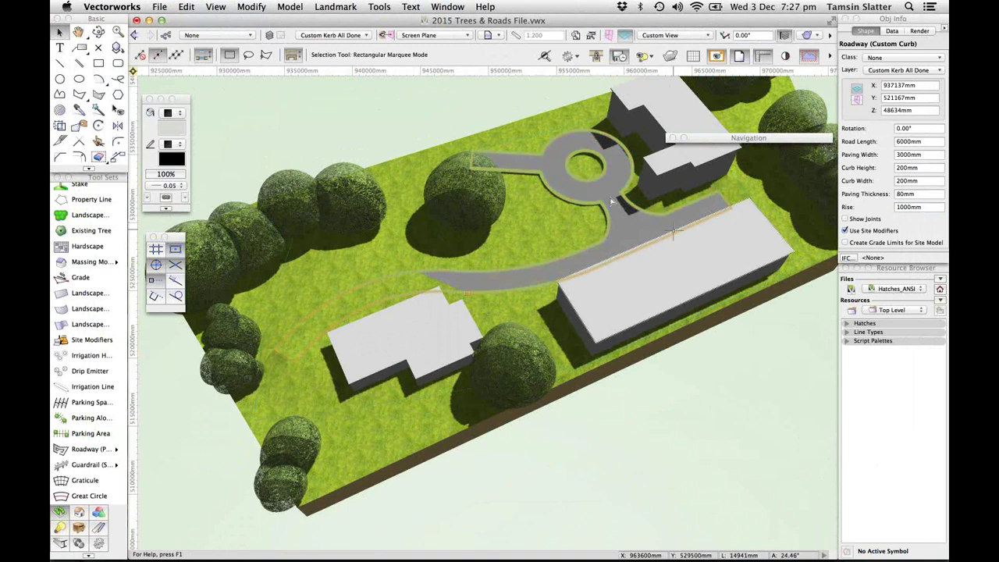
Go to the New Polyline Road Tool saved view and draw a tangent-arc polyline roadway across the site, curling into a hook at its end
click(492, 36)
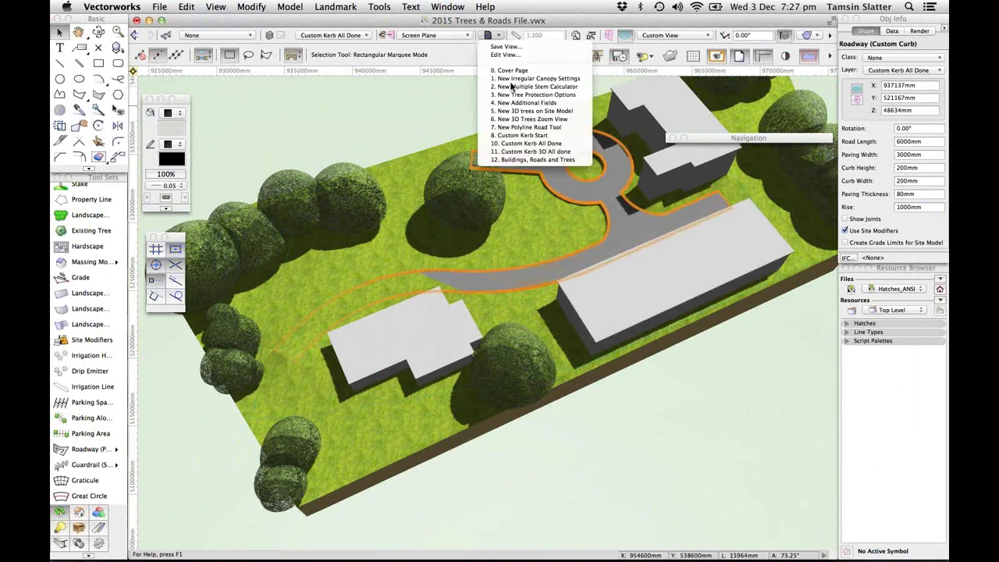
click(531, 128)
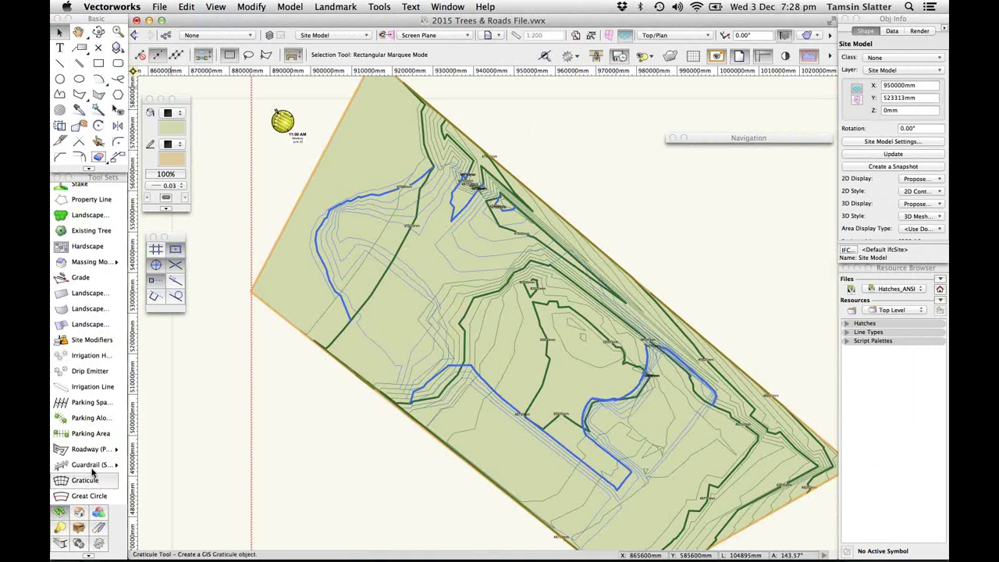
click(112, 450)
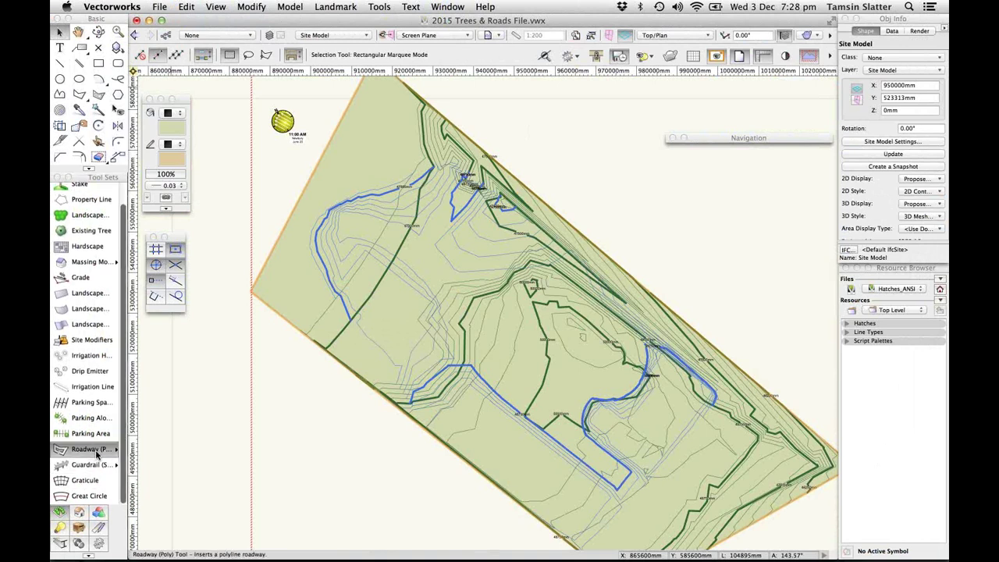
click(350, 225)
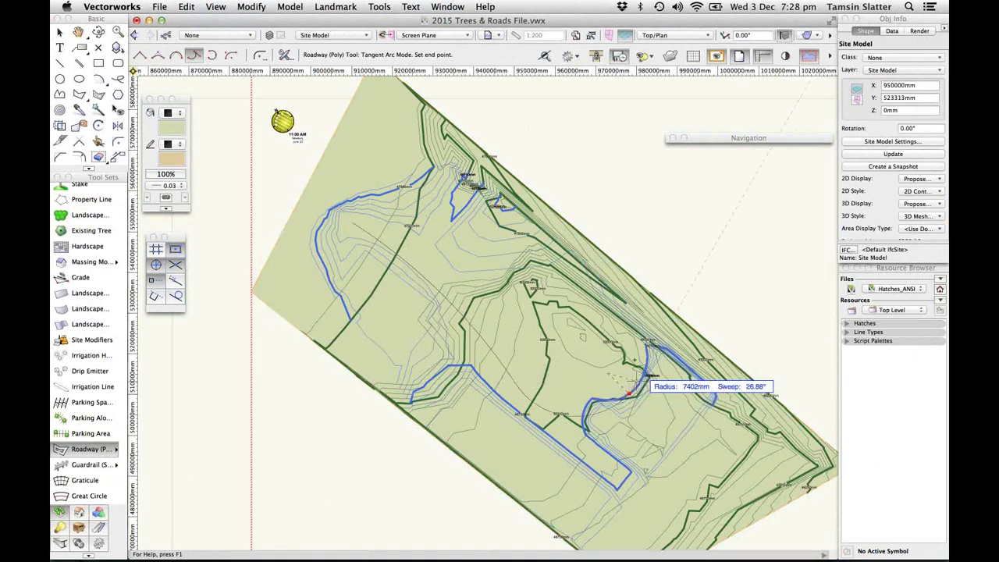
click(601, 311)
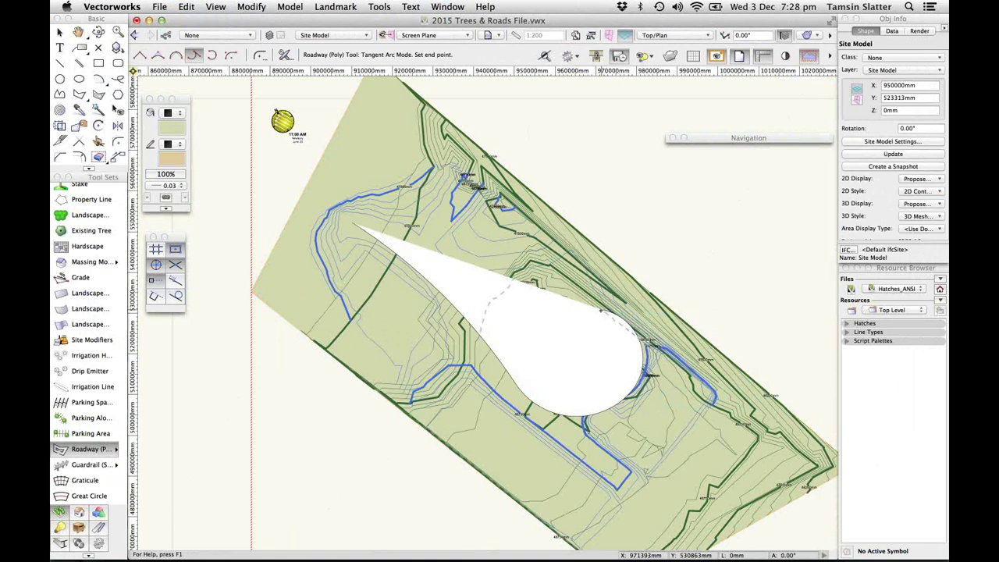
click(601, 314)
click(575, 253)
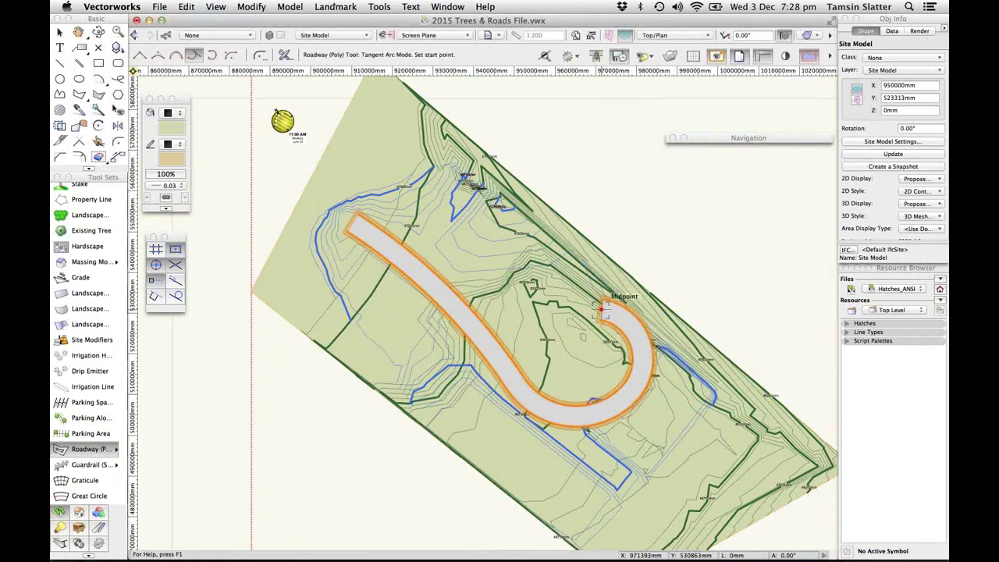
Send the new polyline roadway to the site model surface and view it in 3D from a low angle
click(336, 7)
click(382, 222)
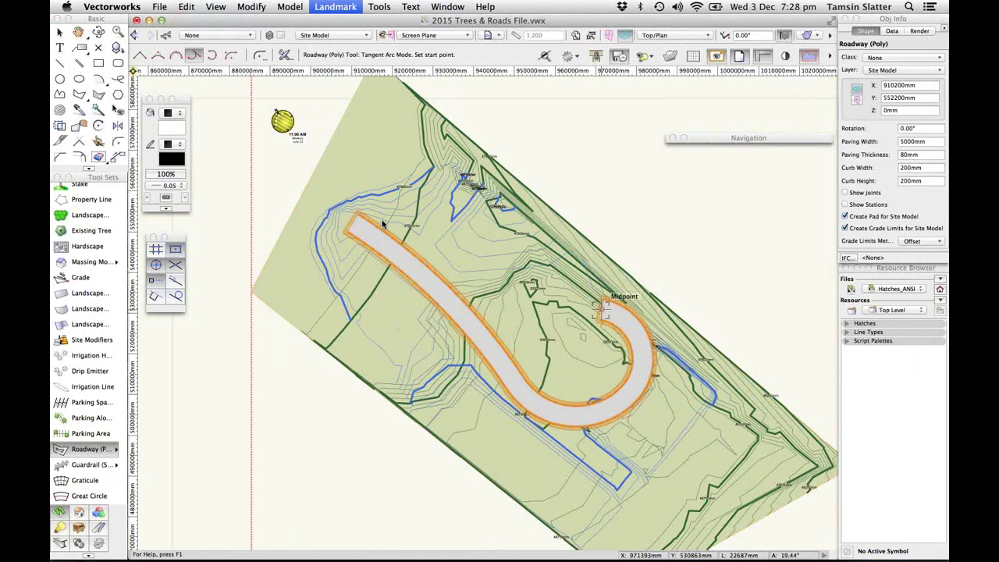
click(99, 32)
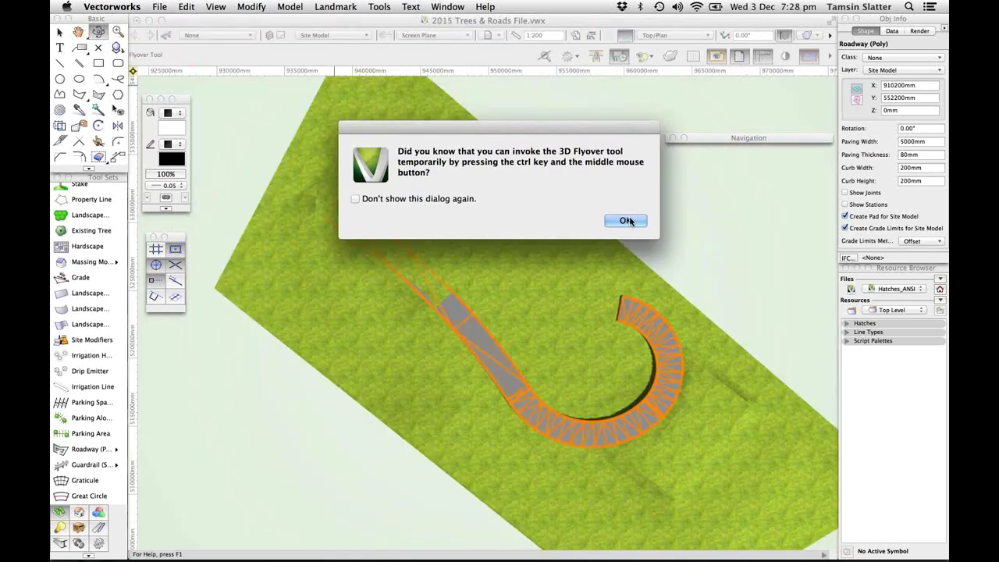
click(626, 221)
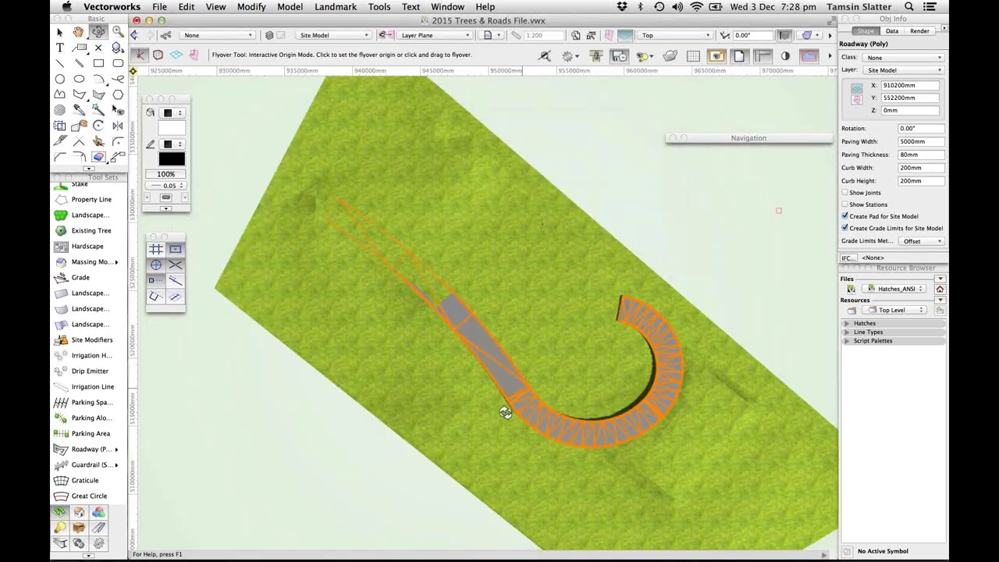
drag(506, 413, 710, 39)
key(x)
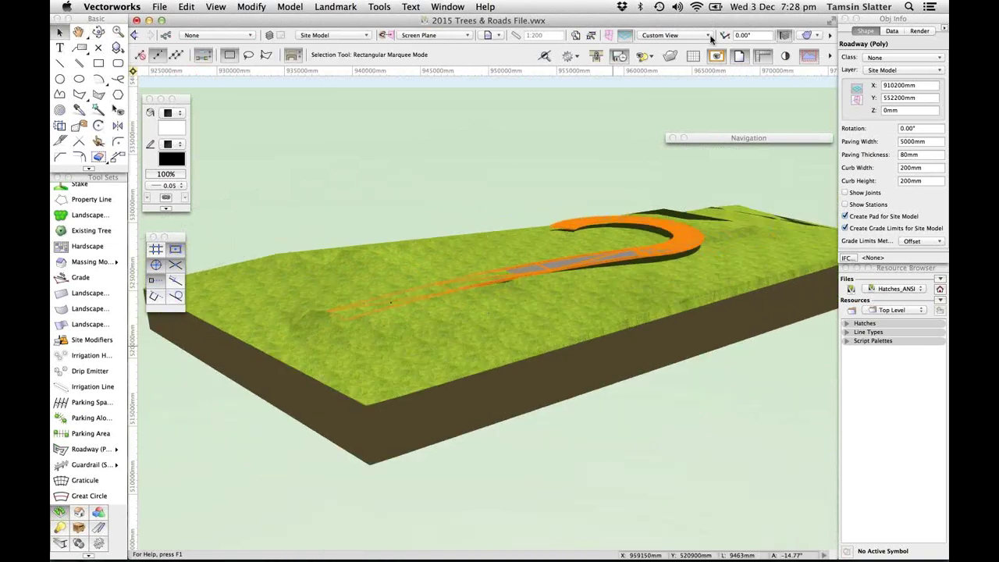
Select the site model with Force Select, update it to include the roadway, and view the terrain along the road in 3D
right_click(719, 299)
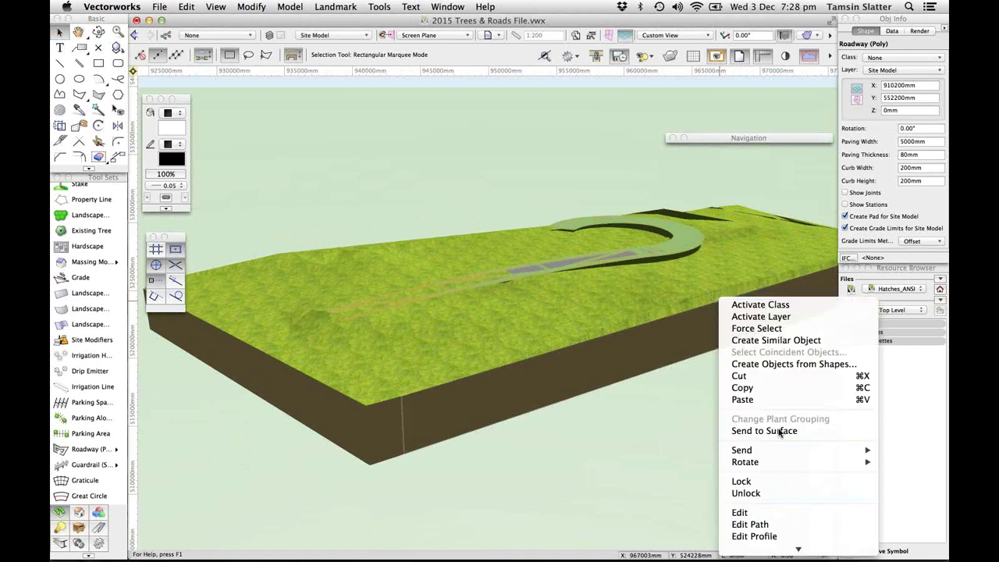
click(784, 329)
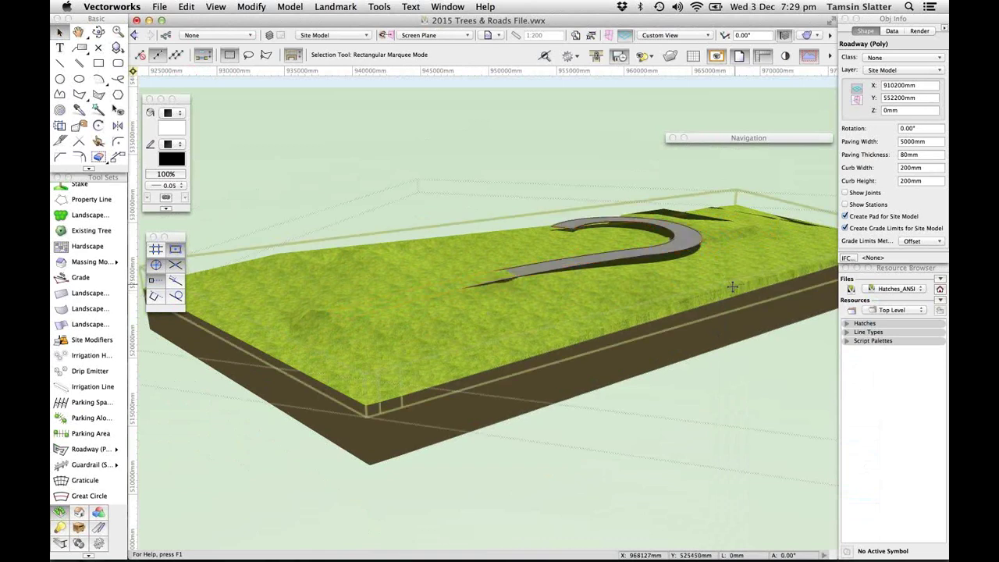
click(732, 287)
click(890, 154)
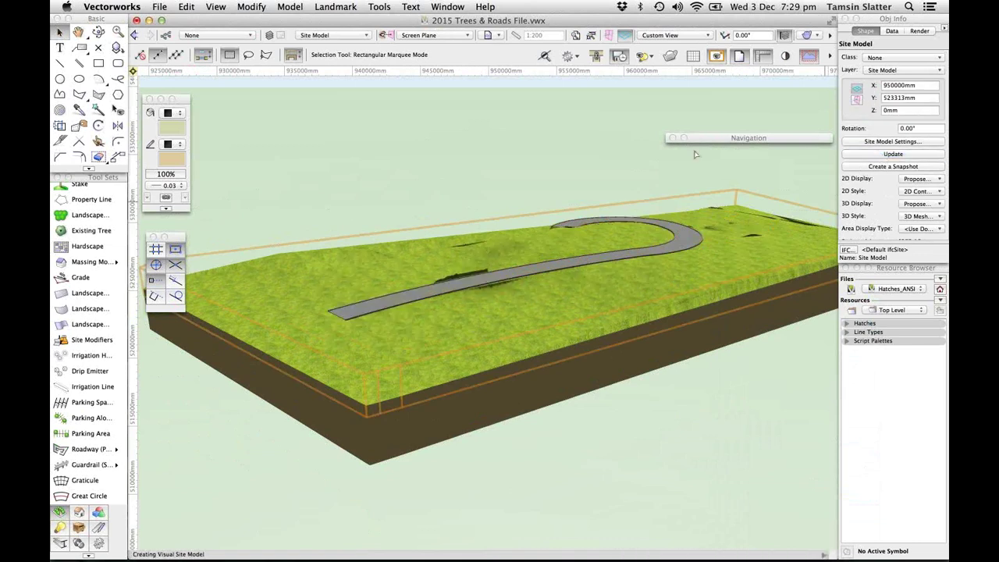
click(99, 33)
click(627, 220)
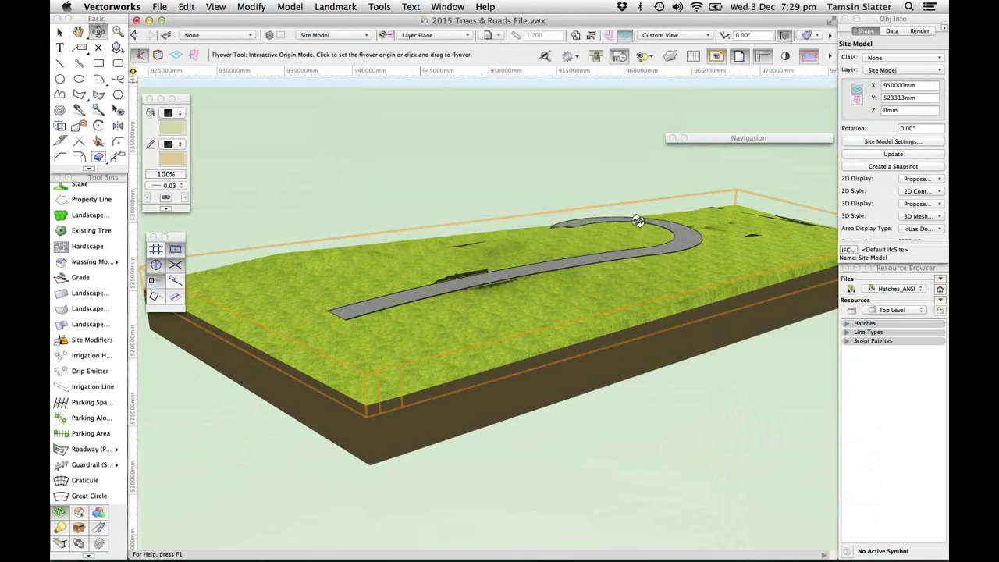
drag(583, 346, 357, 307)
Return to the Top/Plan view, show the polyline roadway's stations and set their spacing to 4000 mm
key(F5)
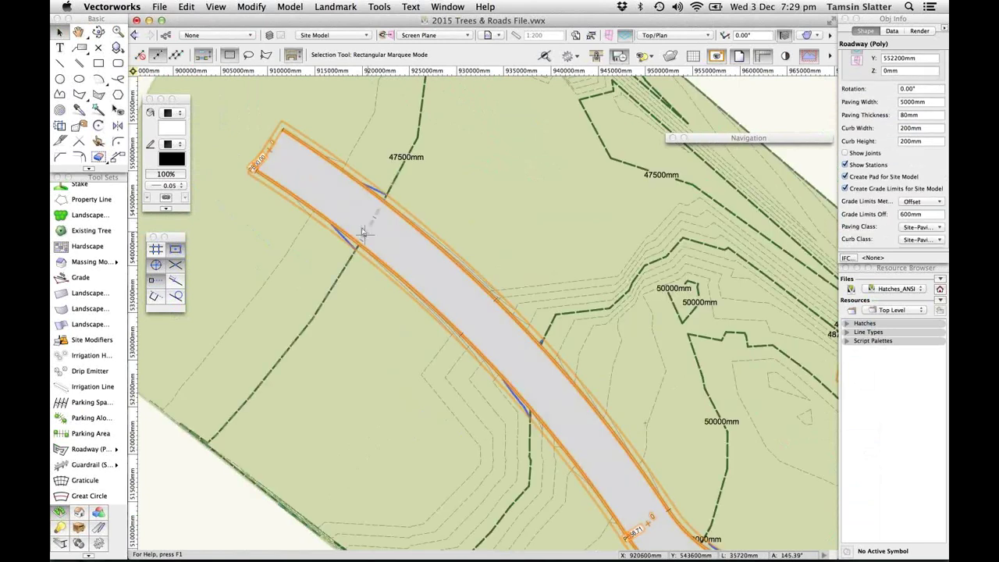
scroll(362, 231, down, 2)
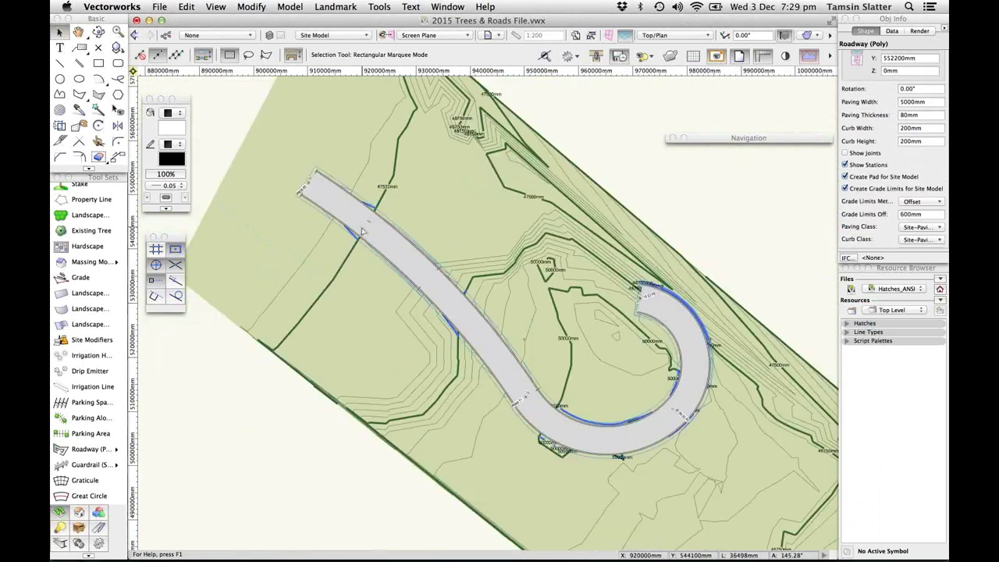
scroll(673, 453, up, 1)
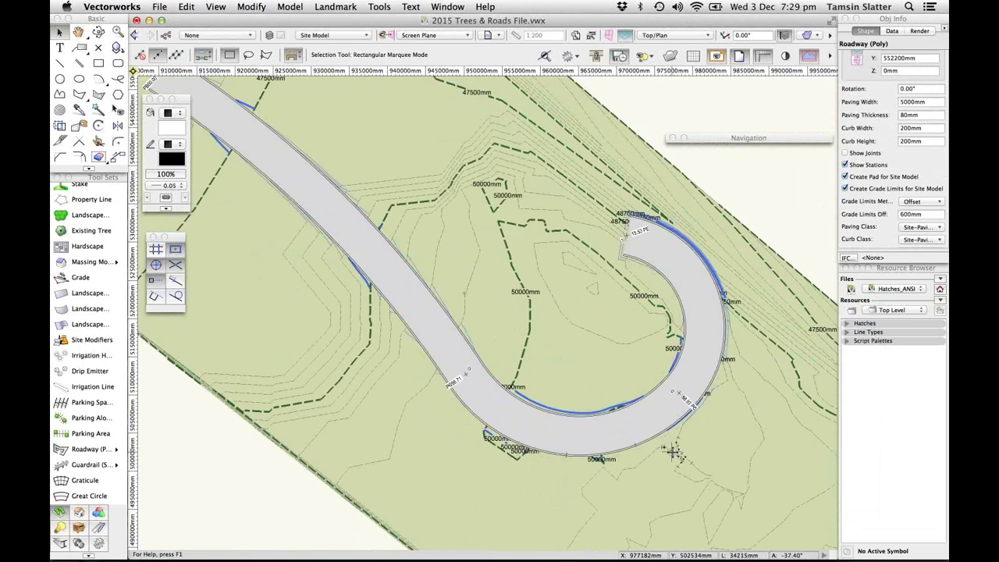
scroll(866, 207, down, 2)
click(893, 227)
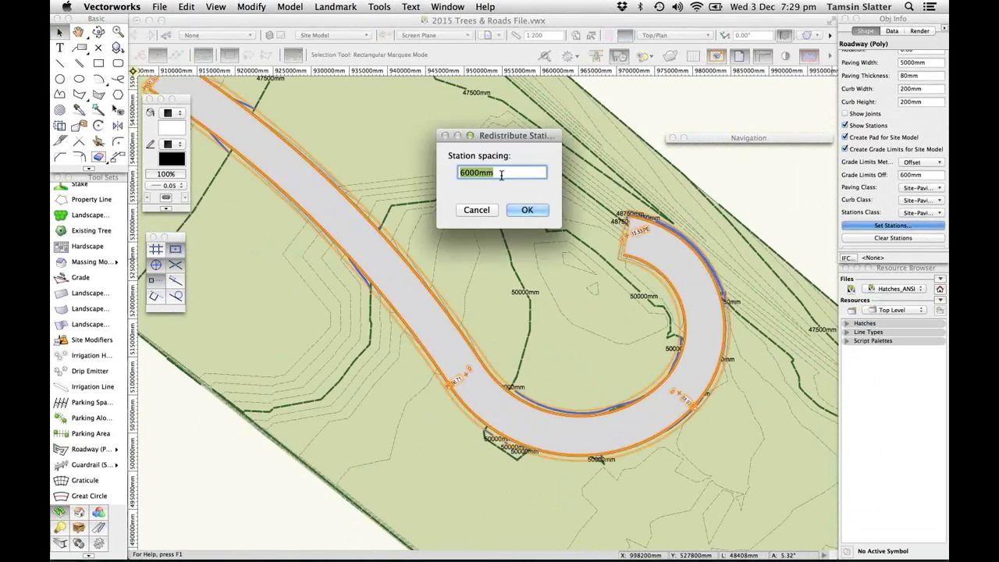
text(4000)
click(528, 209)
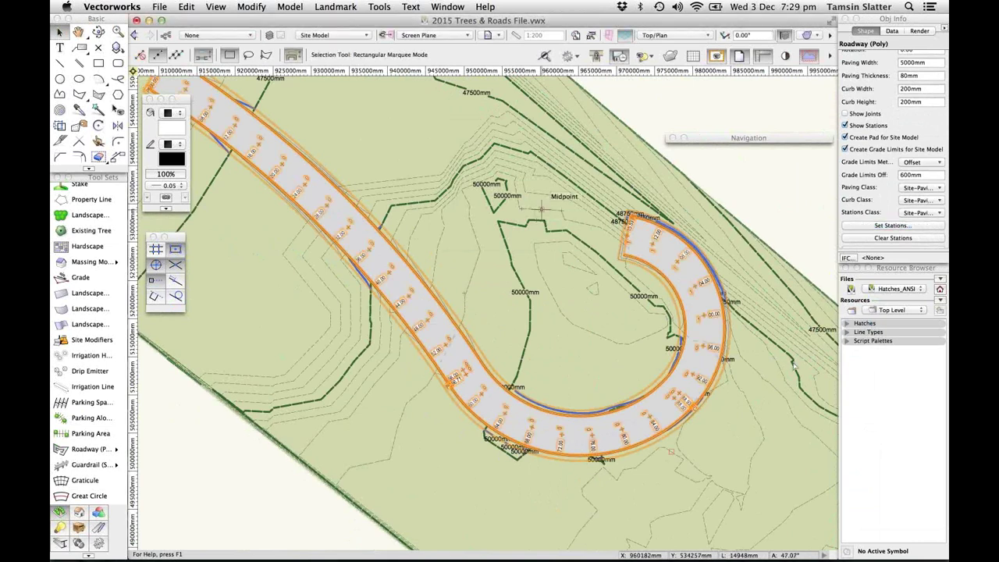
scroll(873, 194, up, 4)
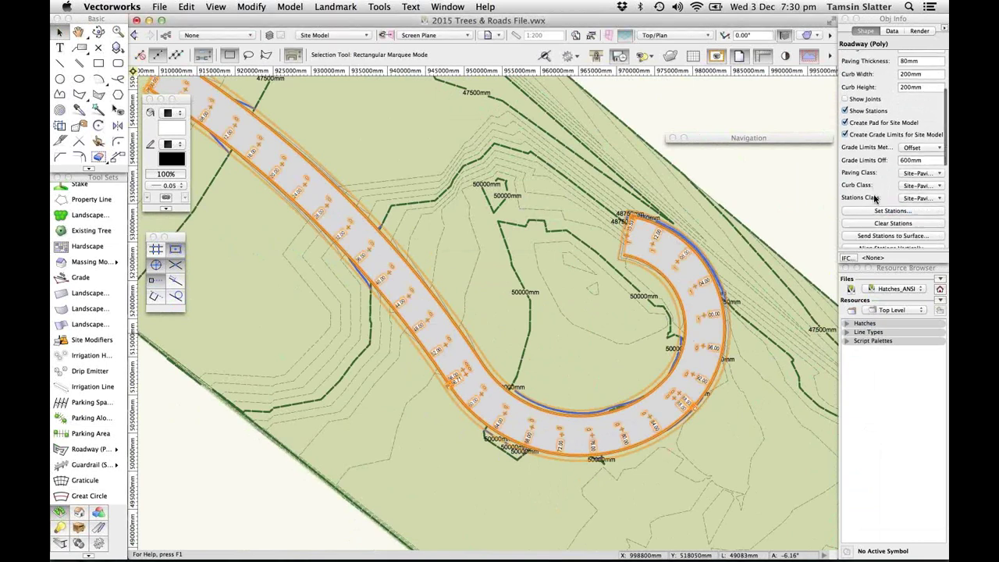
Send the roadway's stations to the existing site model surface with a station spacing of 4000 mm
scroll(873, 193, up, 2)
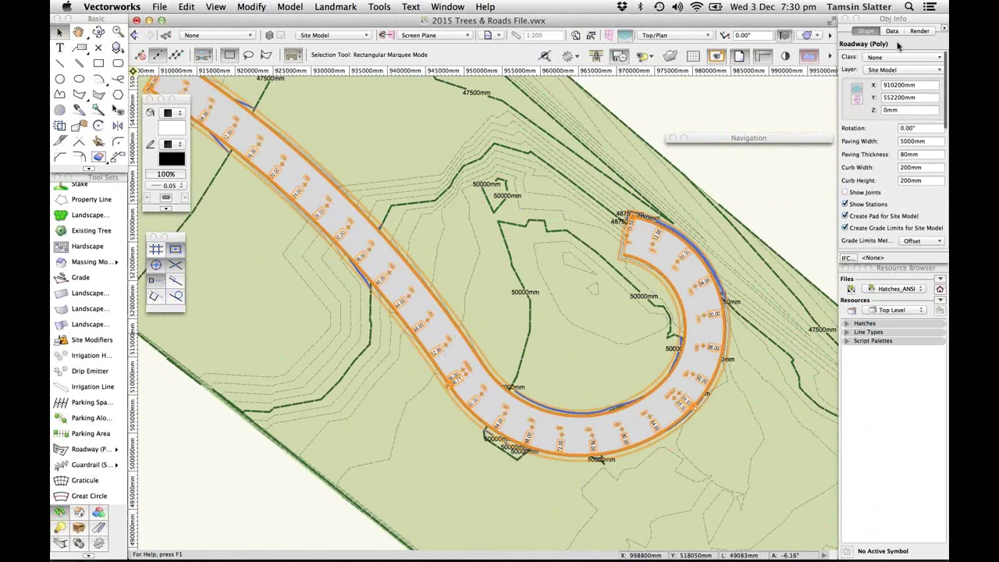
scroll(910, 157, down, 4)
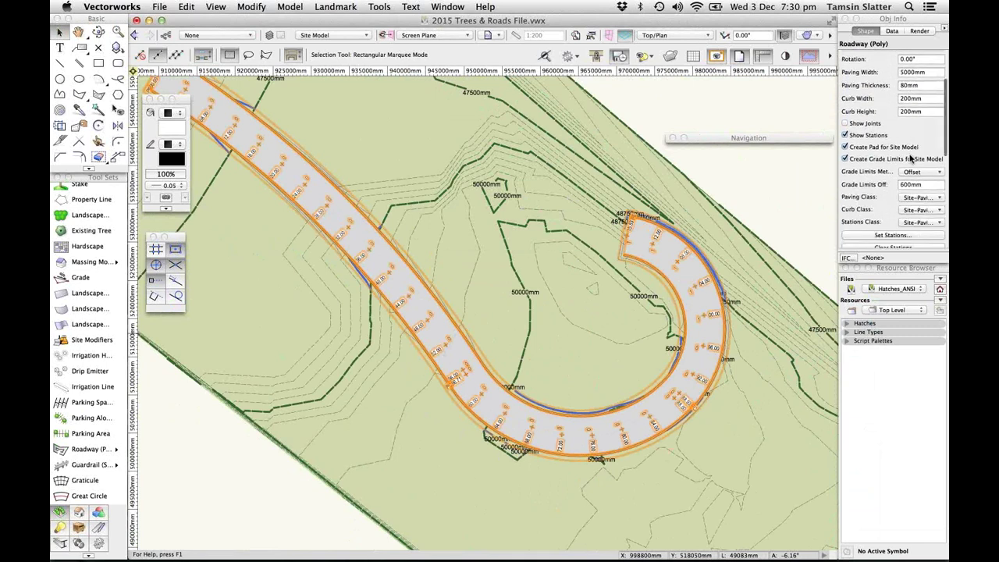
scroll(882, 212, down, 4)
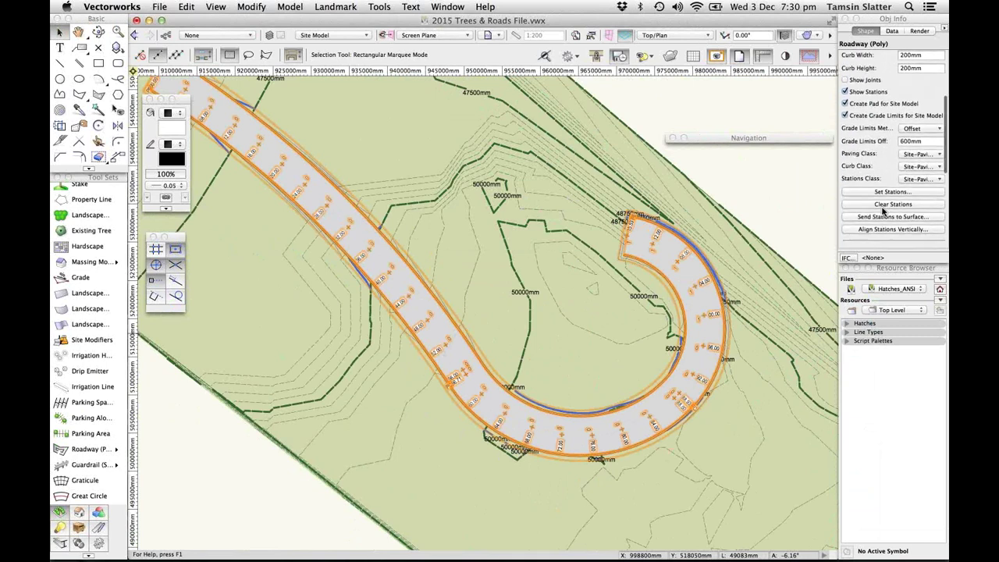
scroll(882, 212, down, 2)
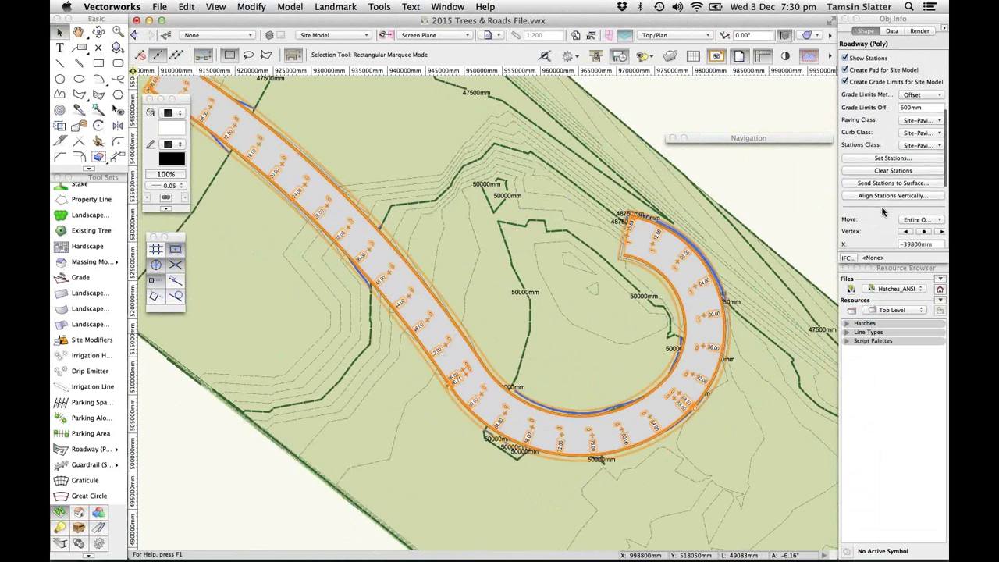
click(887, 159)
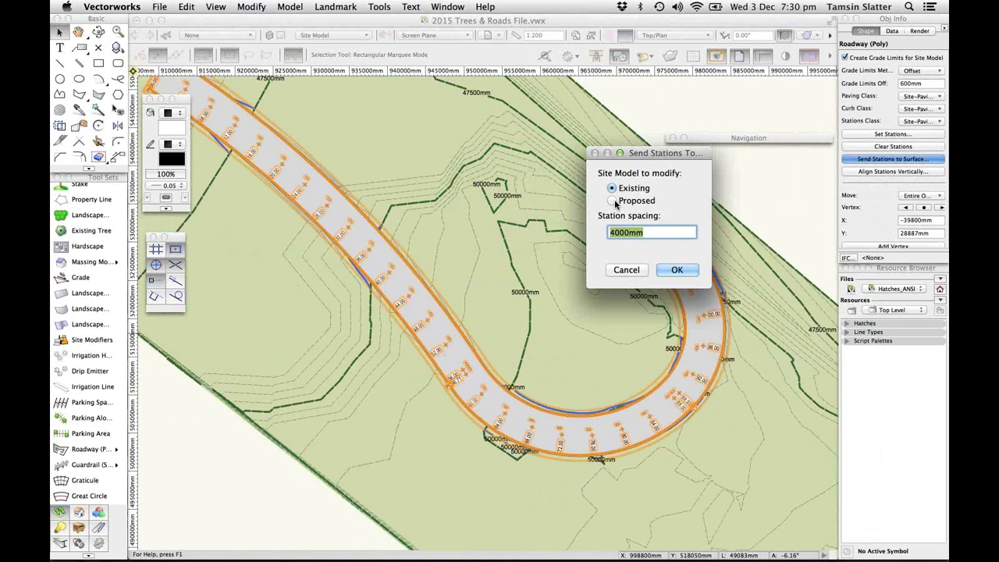
click(677, 269)
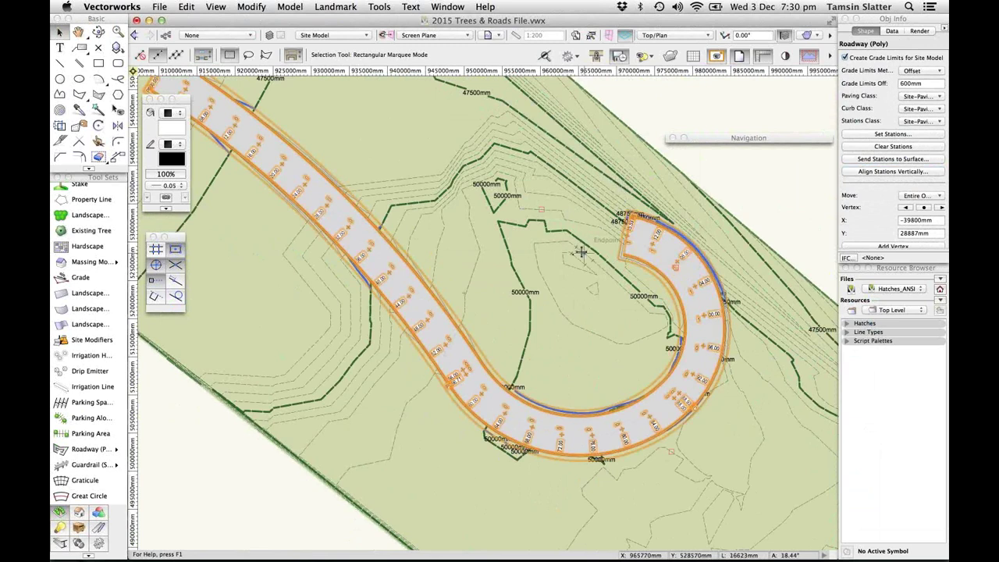
Select the site model with Force Select and update it to match the roadway's stations
scroll(581, 252, down, 2)
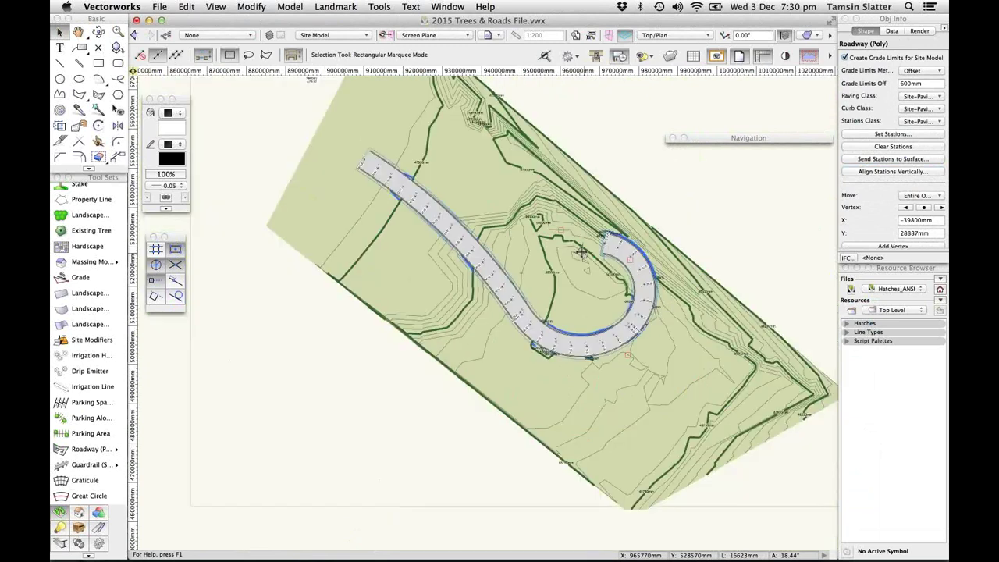
scroll(582, 252, up, 1)
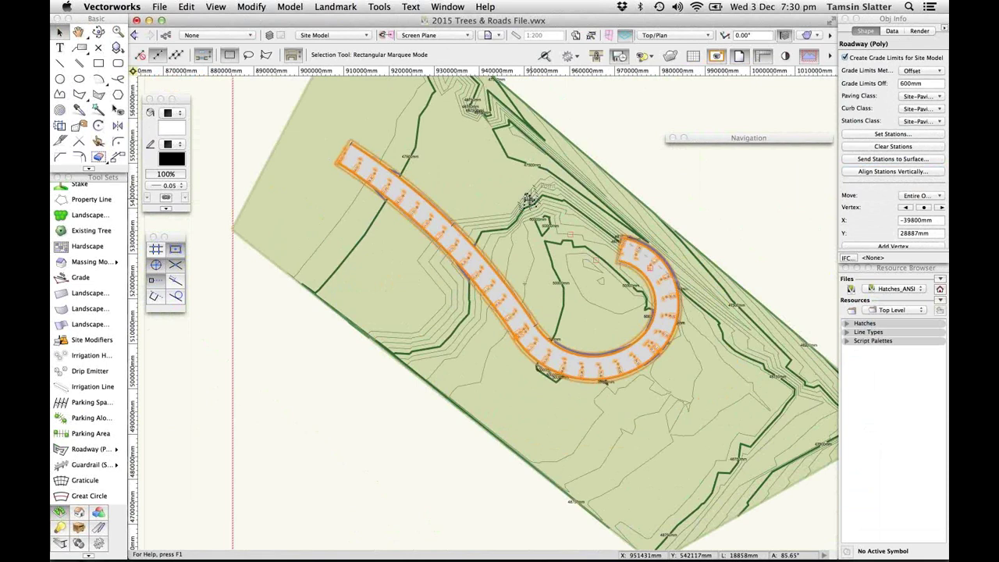
right_click(581, 197)
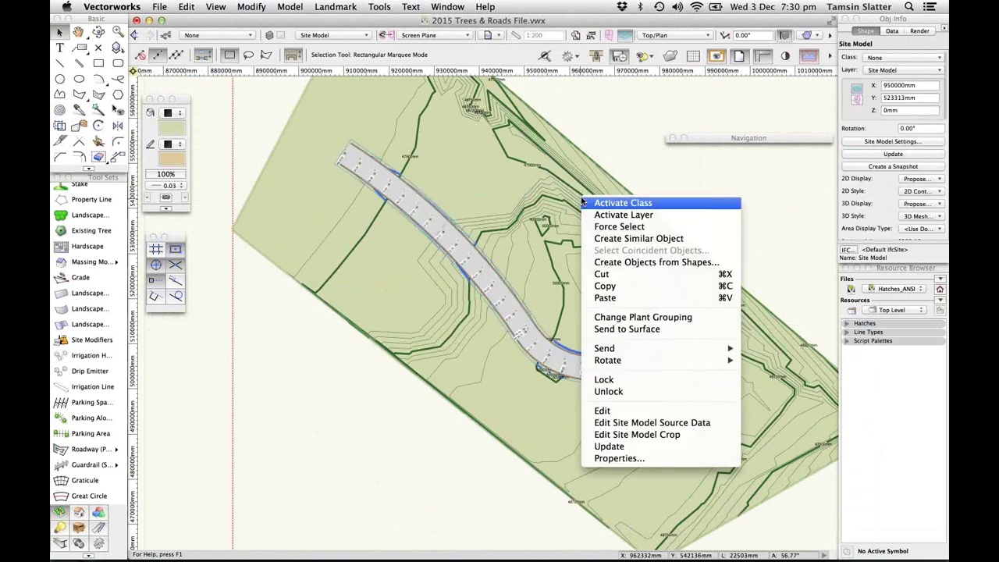
click(619, 226)
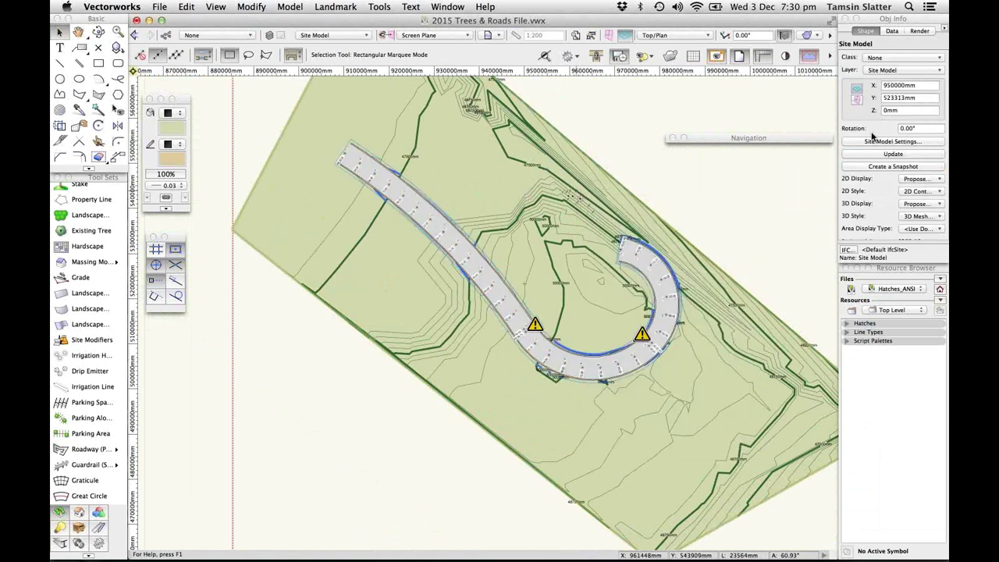
click(882, 154)
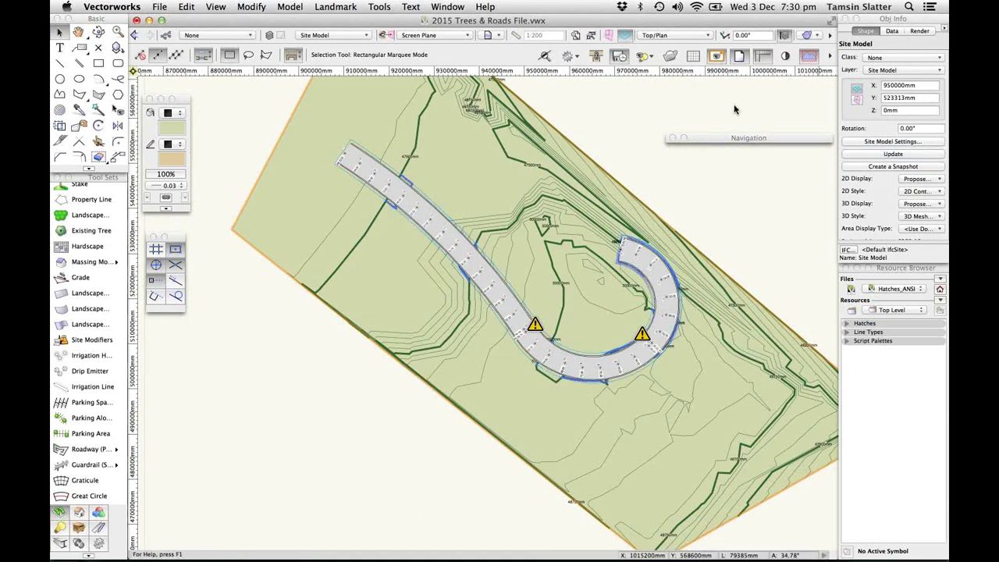
View the site in Left Isometric and orbit around it with the Flyover tool to examine how the roadway follows the terrain
click(690, 36)
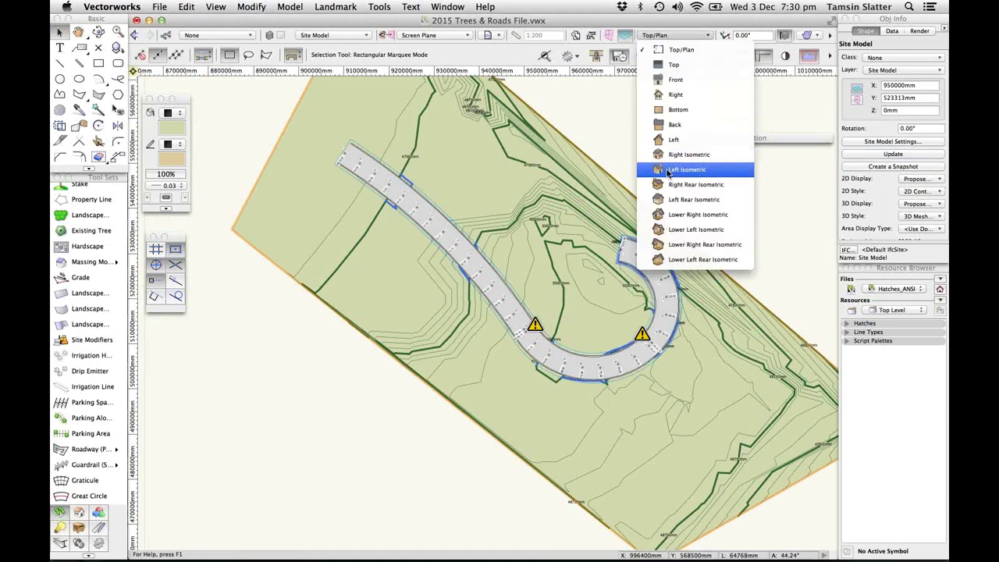
click(668, 170)
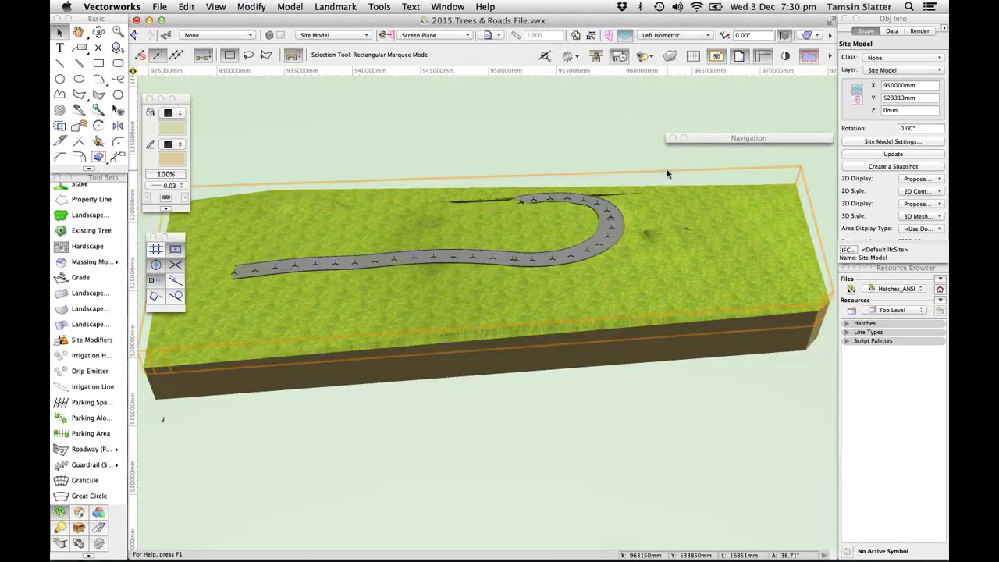
click(237, 278)
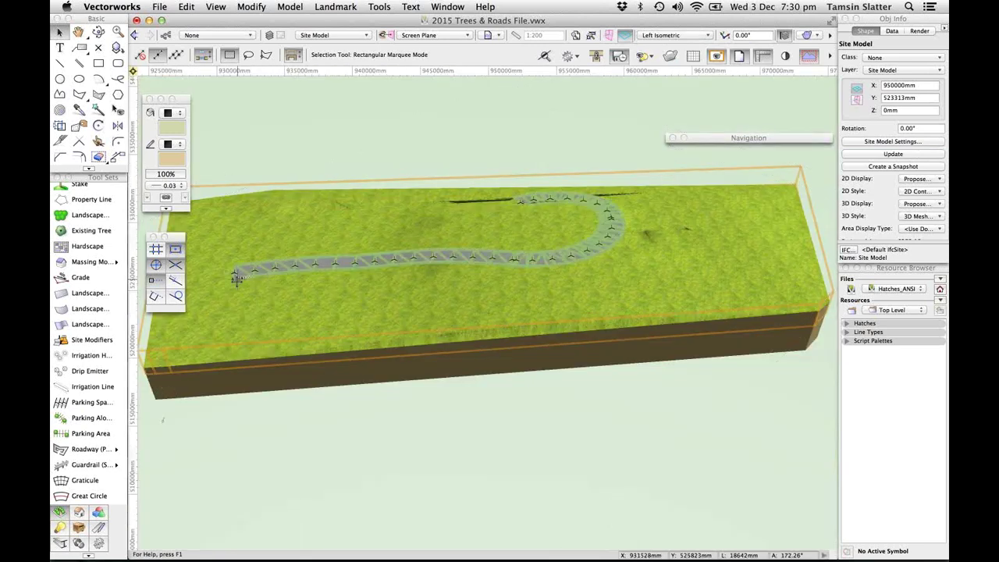
scroll(236, 278, up, 3)
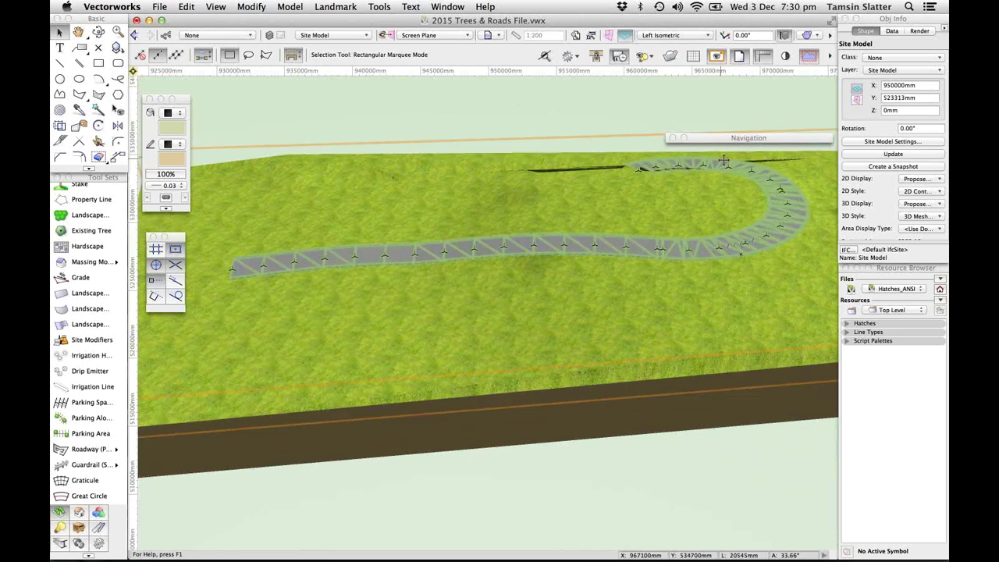
scroll(725, 161, up, 2)
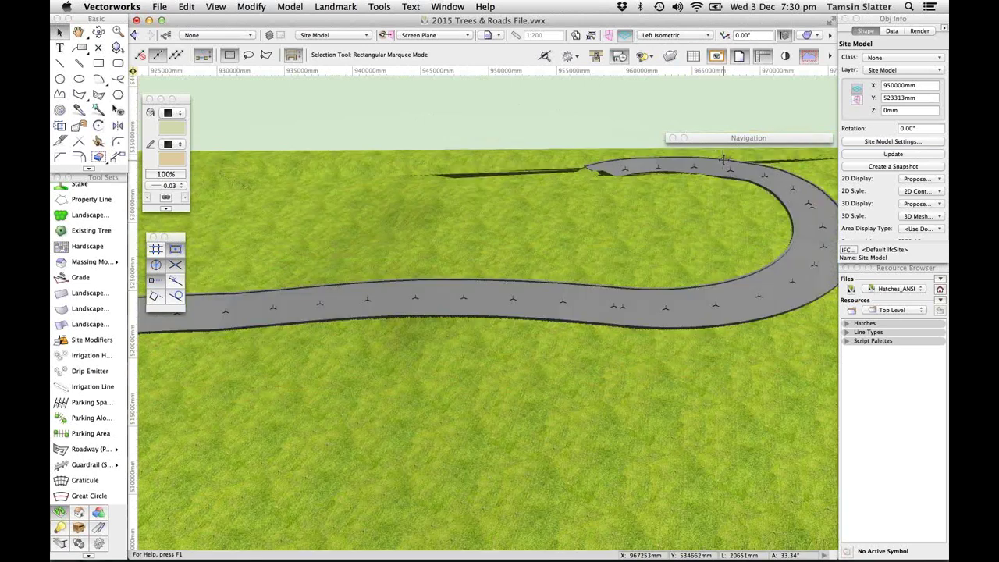
scroll(725, 160, down, 4)
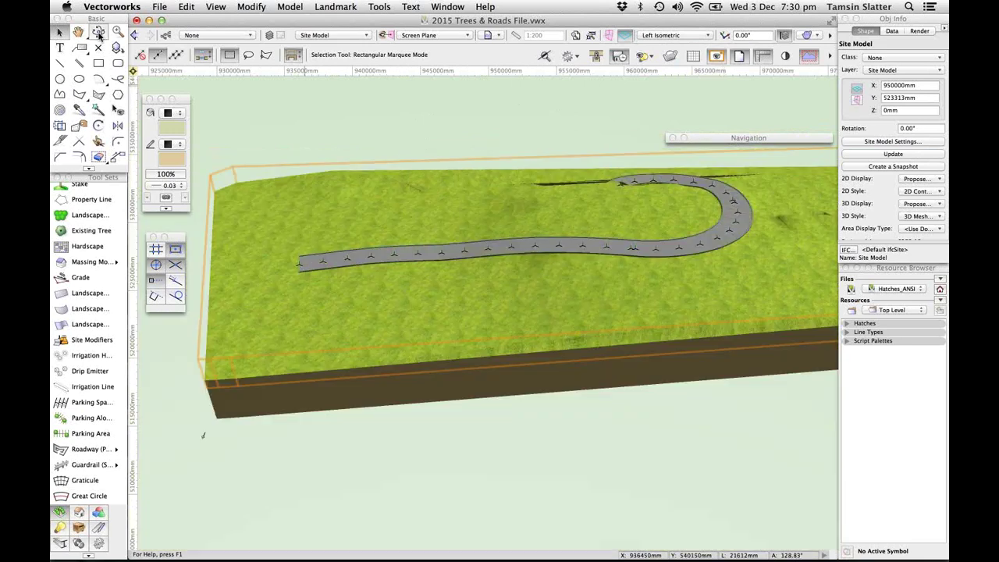
click(99, 32)
click(627, 218)
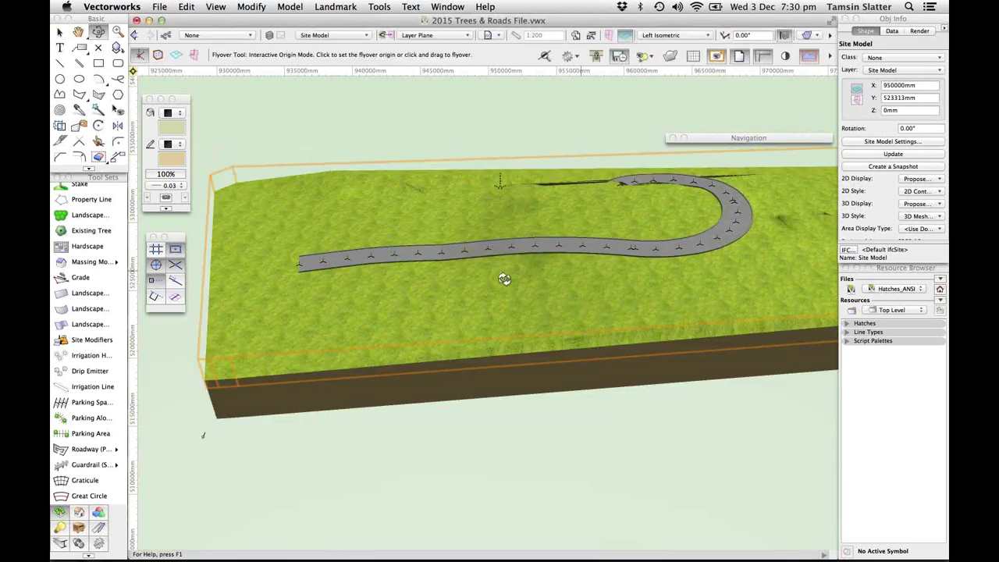
drag(465, 298, 441, 307)
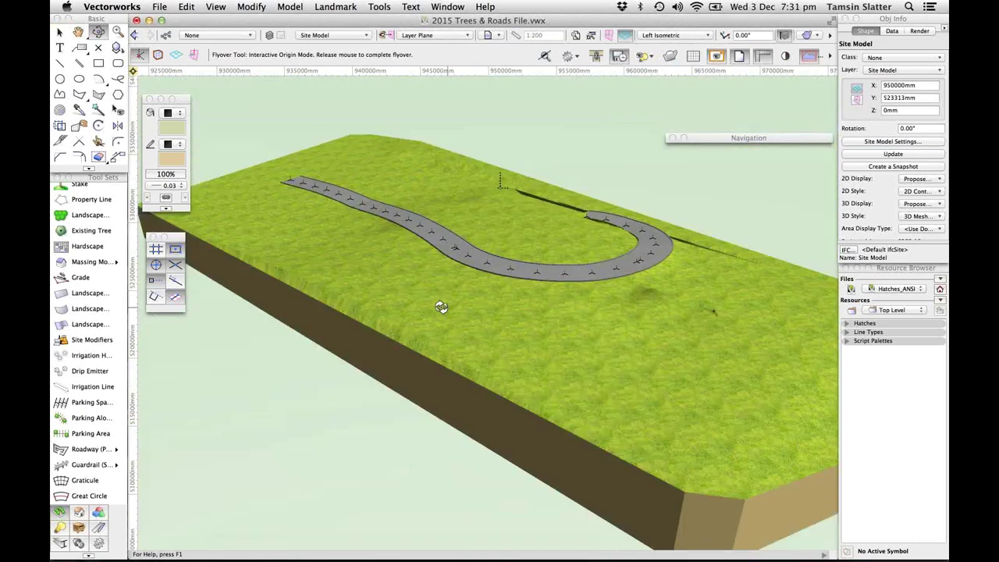
drag(441, 307, 898, 211)
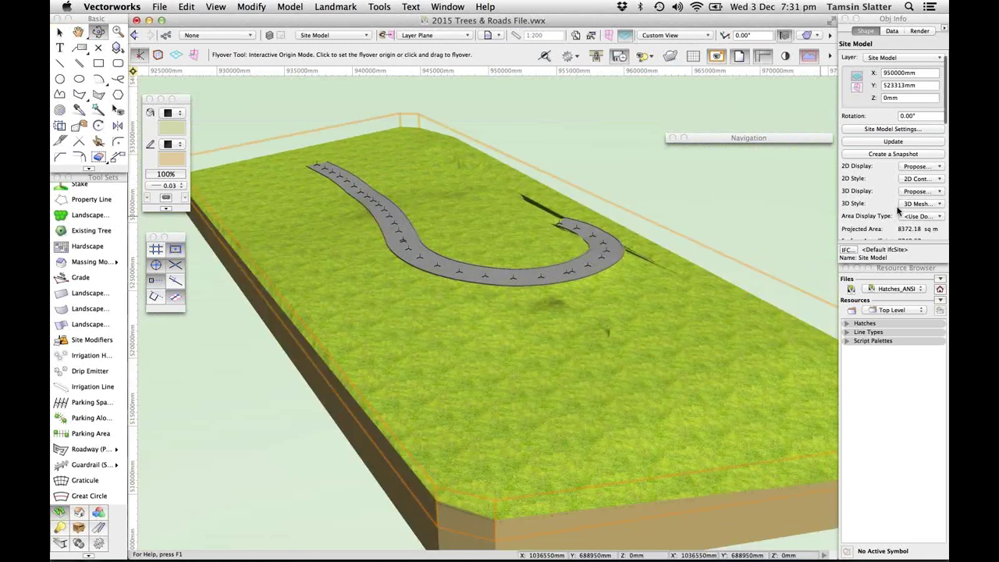
Select the polyline roadway and set its Move option to Stations for editing individual stations
key(x)
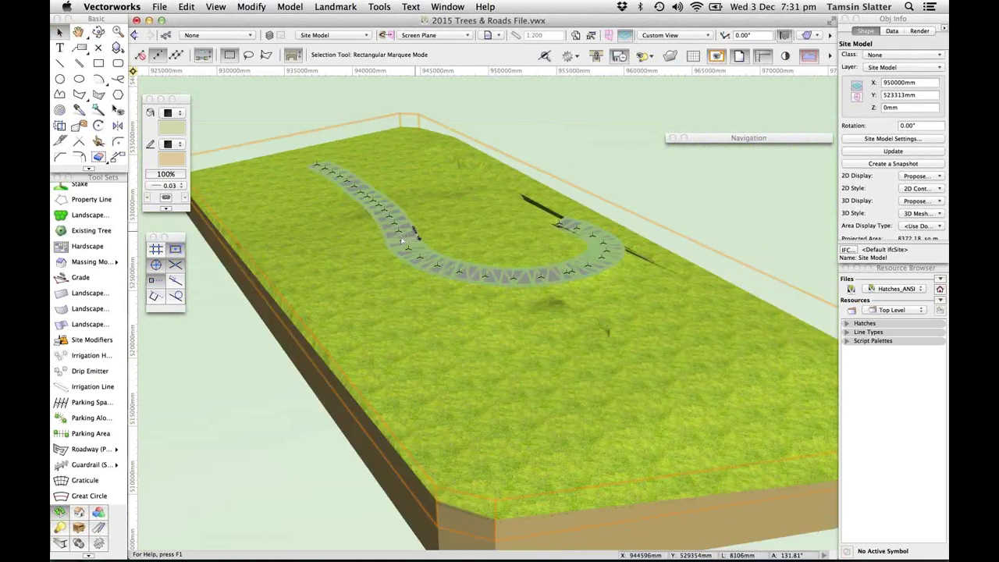
click(413, 233)
click(920, 200)
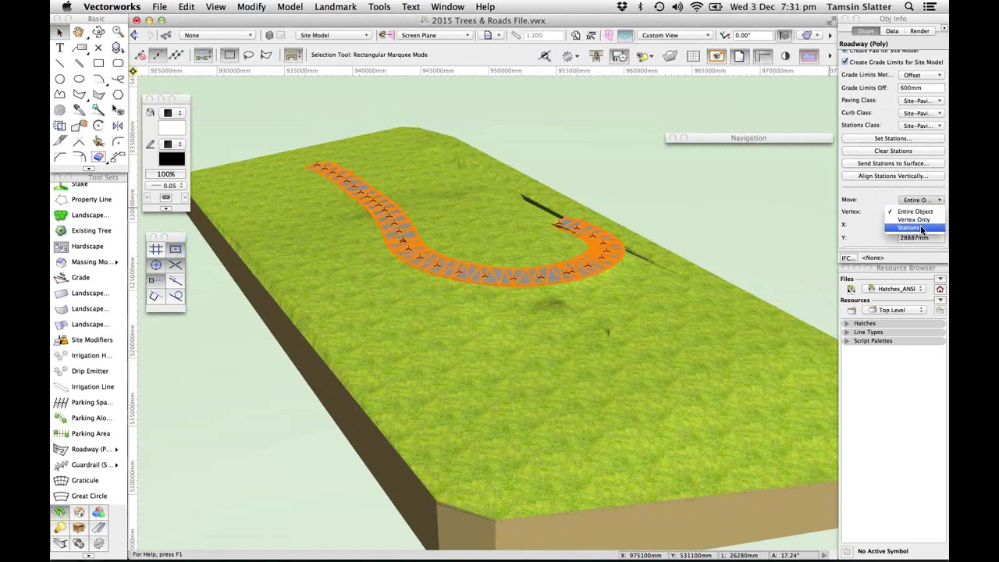
click(917, 227)
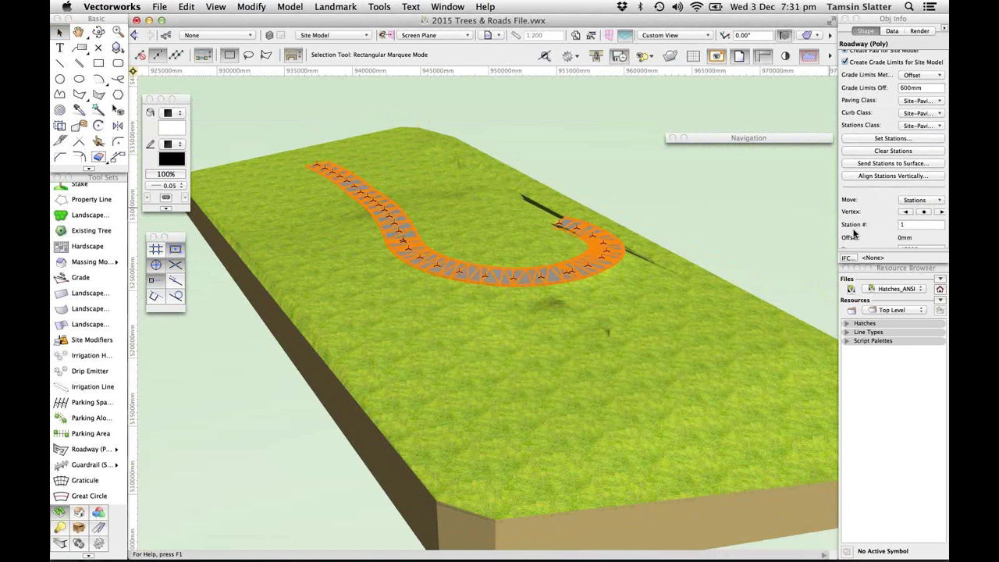
Step through the roadway's stations one by one up to station 28, checking each one's offset and Z height
click(941, 213)
scroll(894, 220, down, 2)
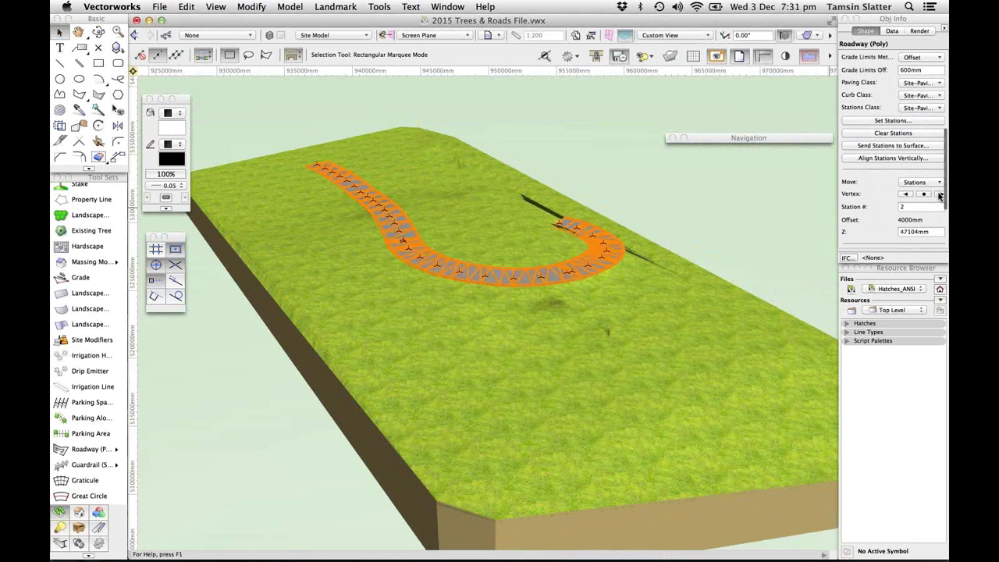
click(939, 196)
click(940, 195)
click(940, 196)
click(940, 195)
click(940, 196)
click(940, 195)
click(940, 195)
click(939, 195)
click(940, 196)
click(940, 195)
click(940, 196)
click(940, 195)
click(940, 195)
click(940, 195)
click(940, 195)
click(940, 195)
click(940, 195)
click(940, 195)
click(940, 195)
click(940, 195)
click(940, 195)
click(940, 195)
click(940, 196)
click(940, 195)
click(940, 195)
click(940, 195)
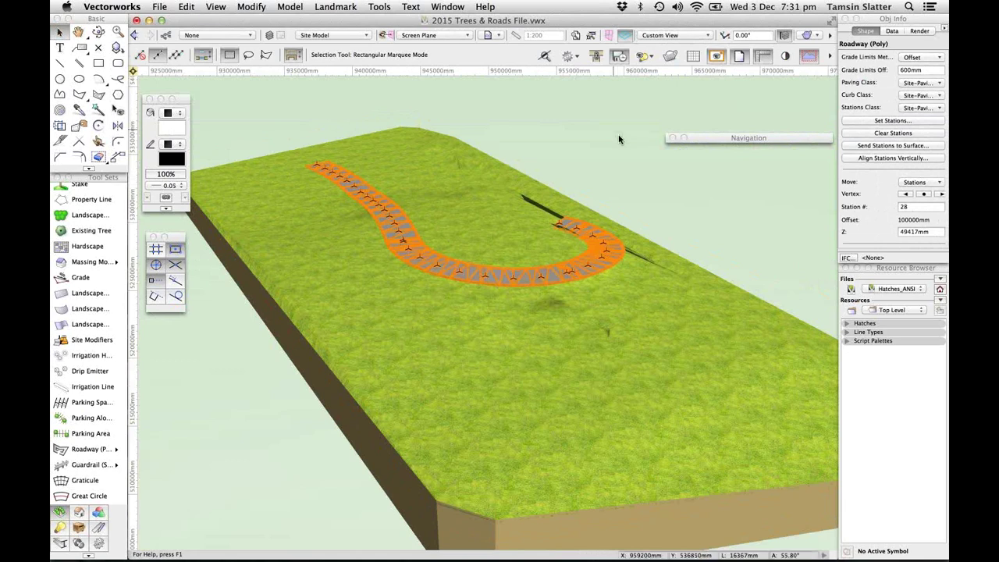
Return to the Top/Plan view and switch to the open Greenhouse Site Model Plant Improvements.vwx drawing
key(super+shift+g)
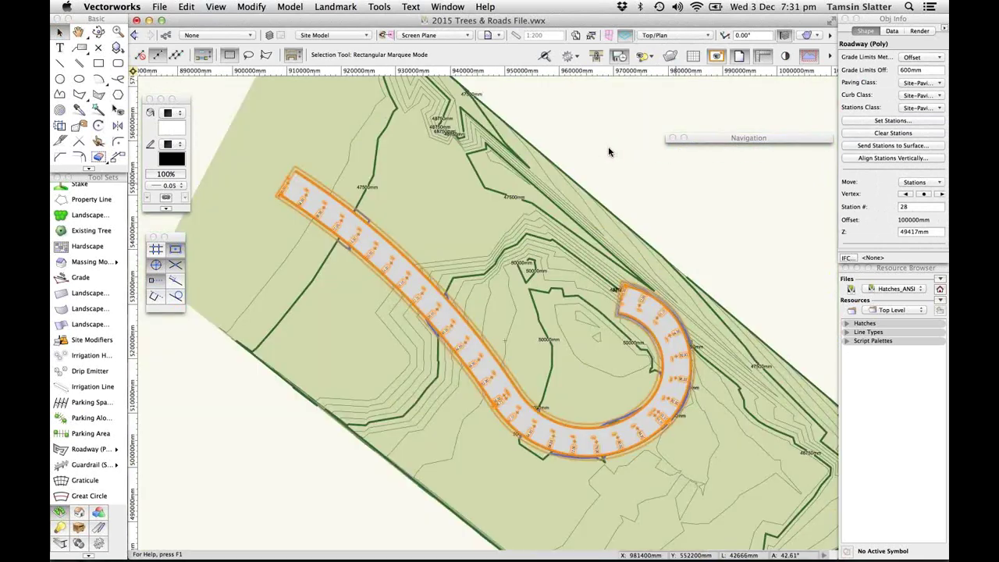
click(610, 152)
click(448, 6)
click(461, 117)
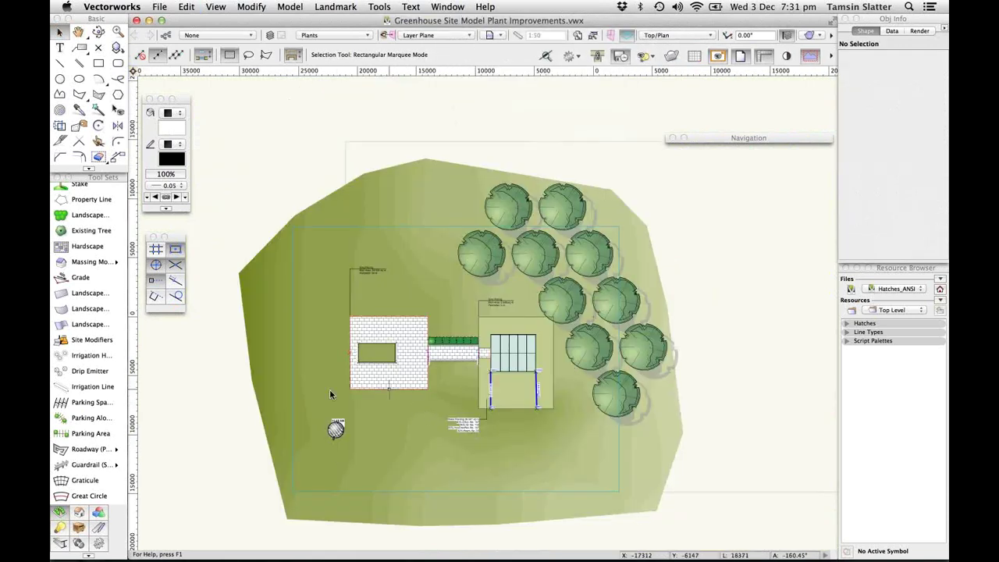
scroll(329, 390, up, 1)
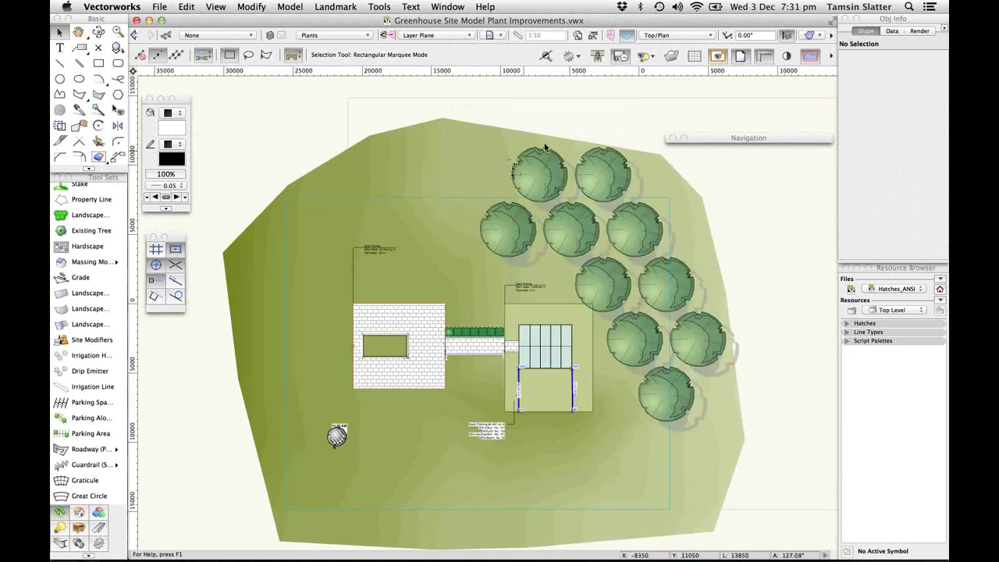
Go to the Site Model Error Indicators saved view and examine the warning marker at the lower corner where the path meets the large paving
click(499, 37)
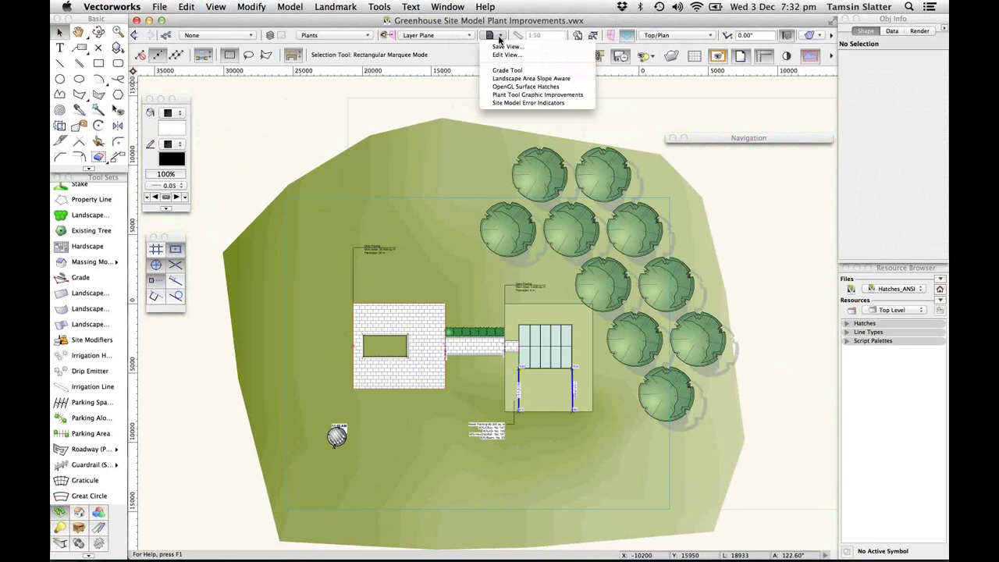
click(540, 104)
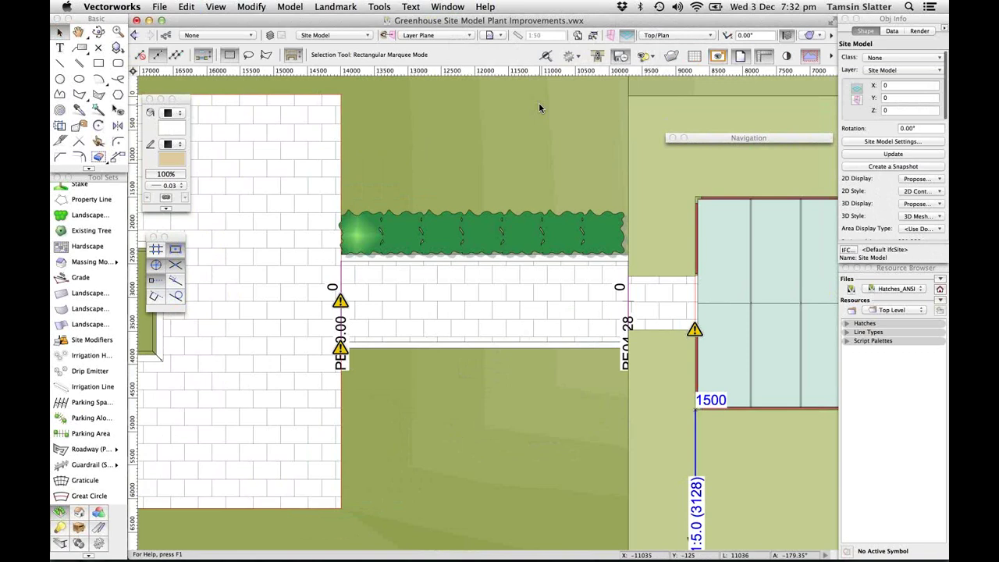
scroll(538, 141, down, 1)
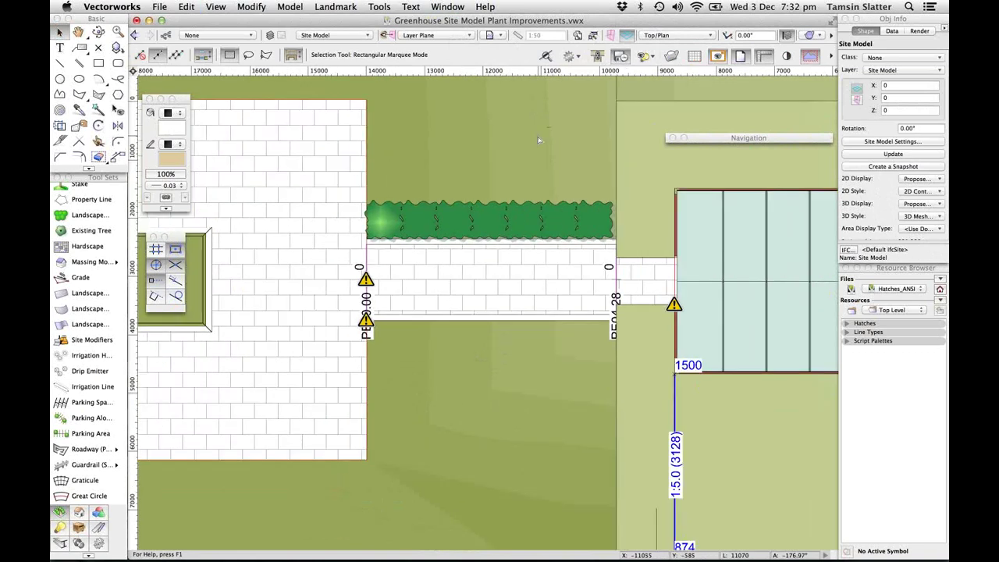
scroll(538, 234, down, 1)
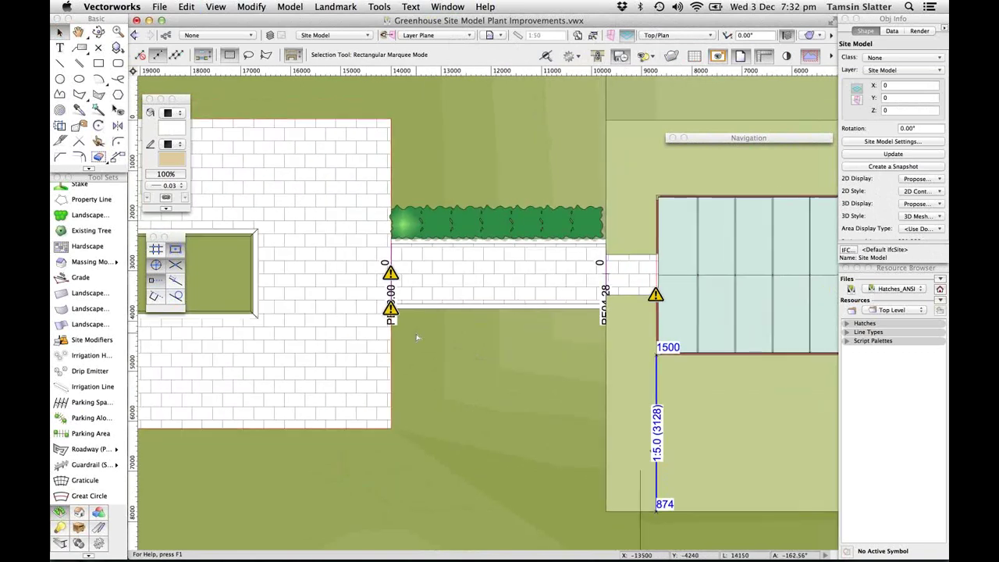
scroll(417, 338, up, 2)
scroll(363, 283, up, 5)
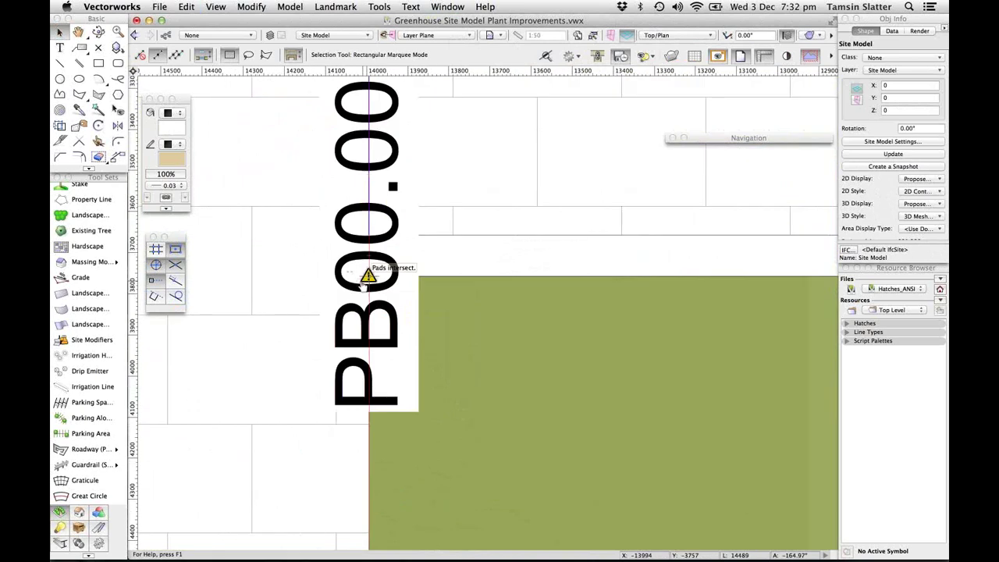
scroll(363, 284, down, 4)
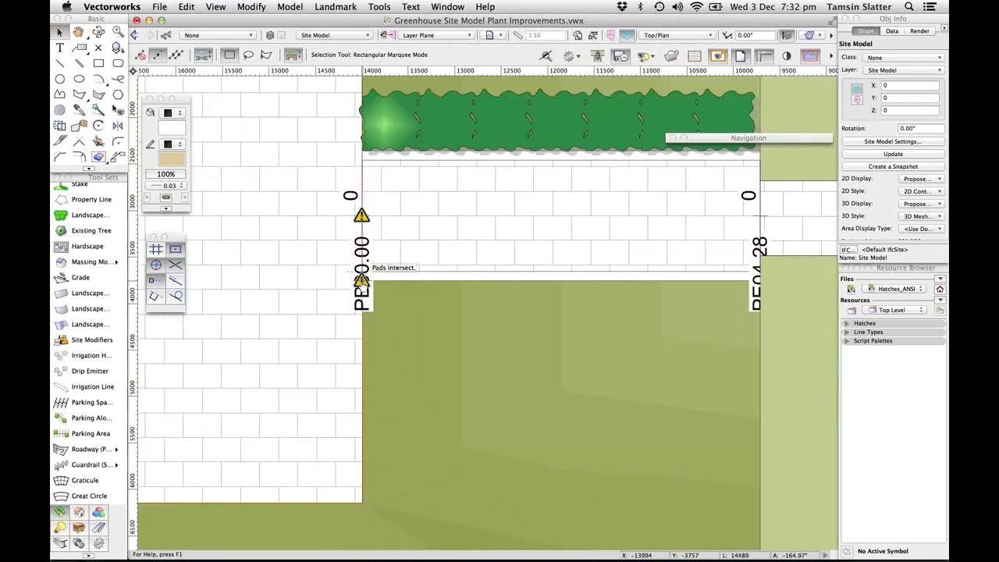
scroll(405, 309, down, 3)
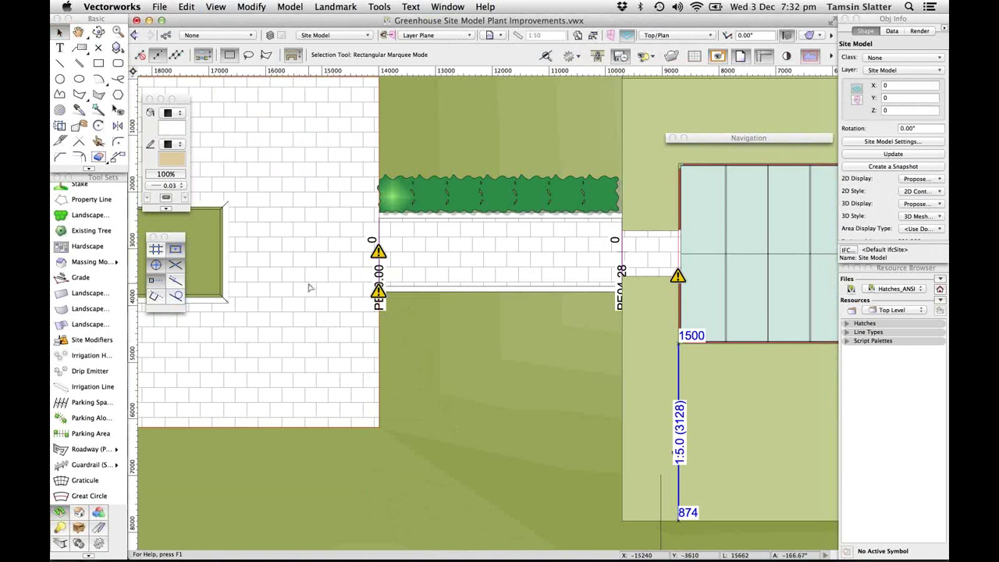
Examine the two warning markers along the edge where the path meets the large paving
scroll(308, 289, up, 1)
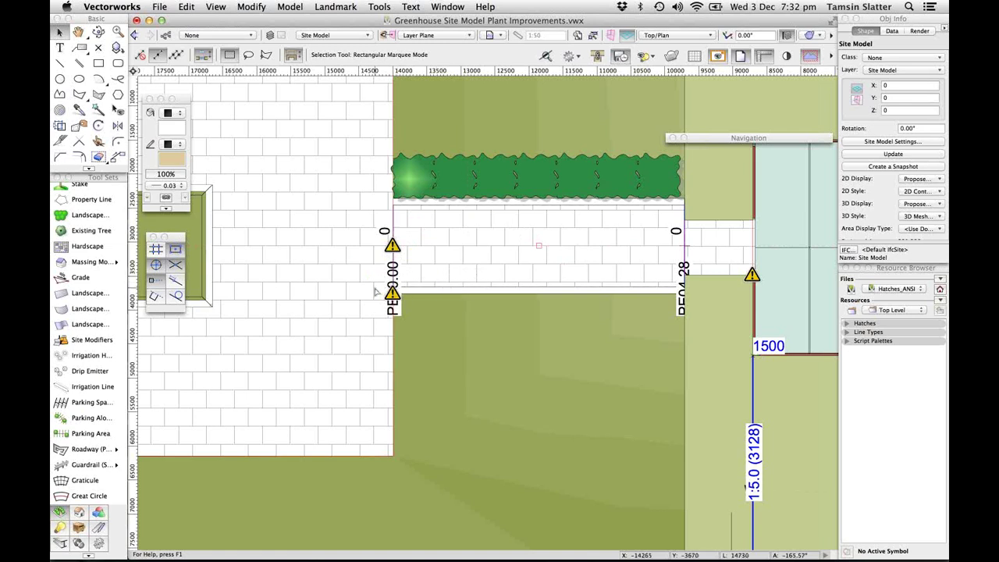
scroll(375, 292, up, 1)
scroll(375, 292, up, 1)
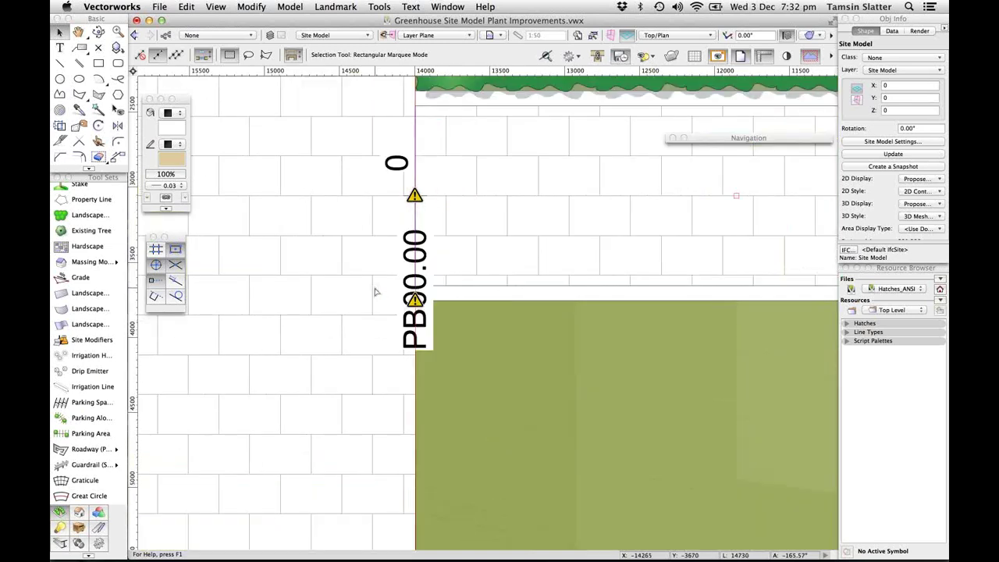
scroll(375, 292, up, 1)
mouse_move(424, 176)
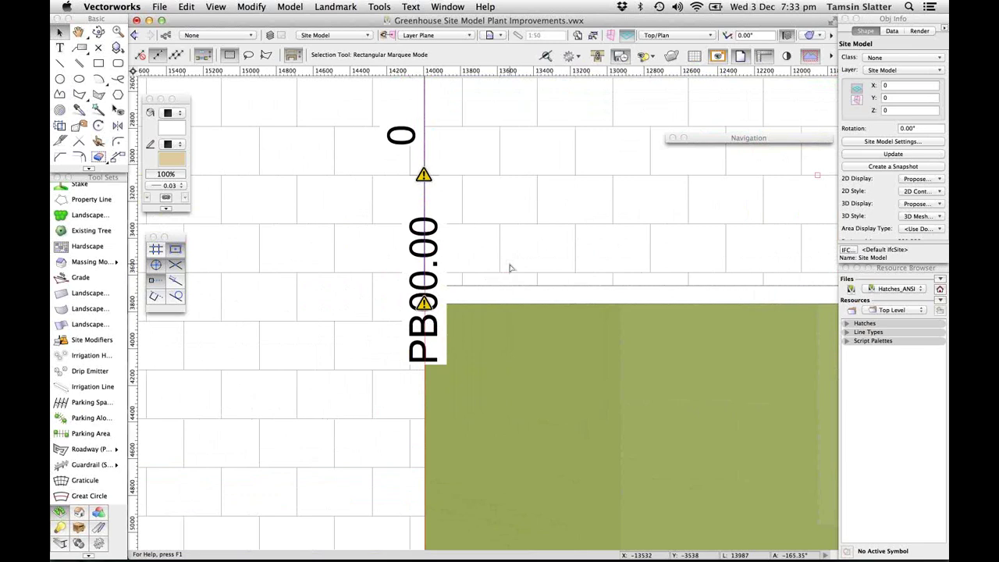
scroll(509, 269, down, 2)
scroll(509, 268, down, 2)
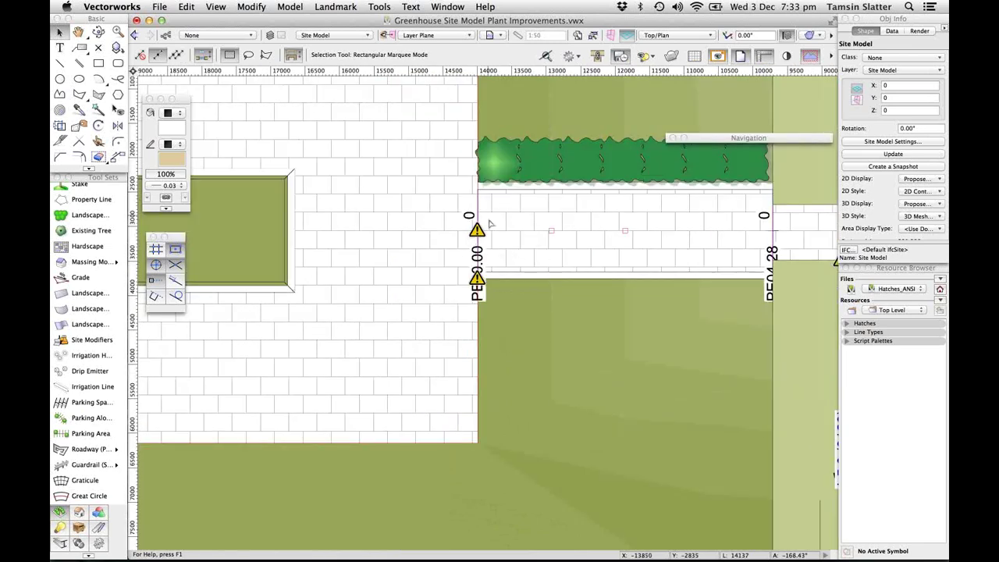
mouse_move(477, 279)
scroll(371, 326, down, 1)
scroll(370, 326, down, 1)
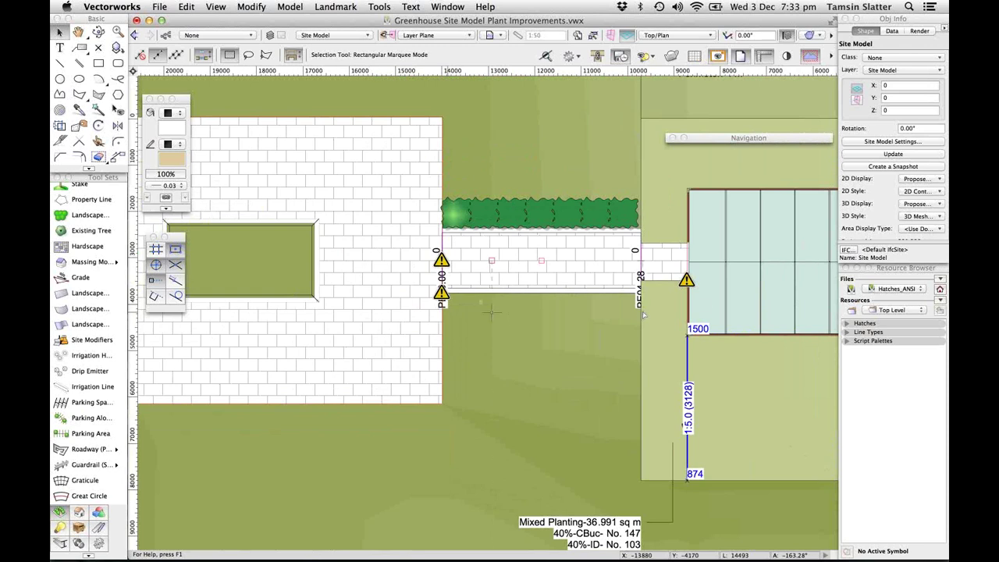
Examine the warning marker where the short path section meets the greenhouse wall, checking it against the whole site plan
scroll(746, 282, up, 1)
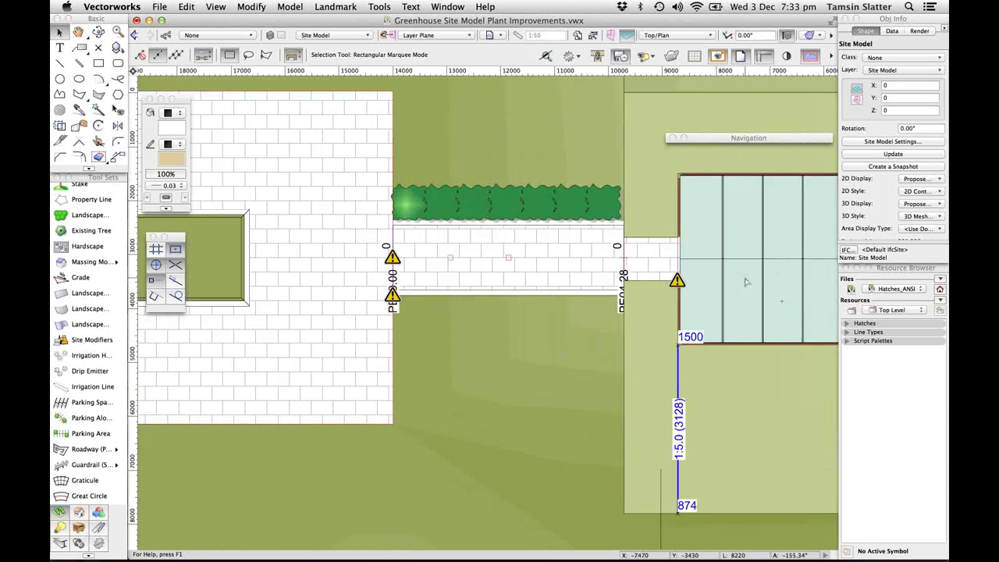
scroll(745, 283, up, 1)
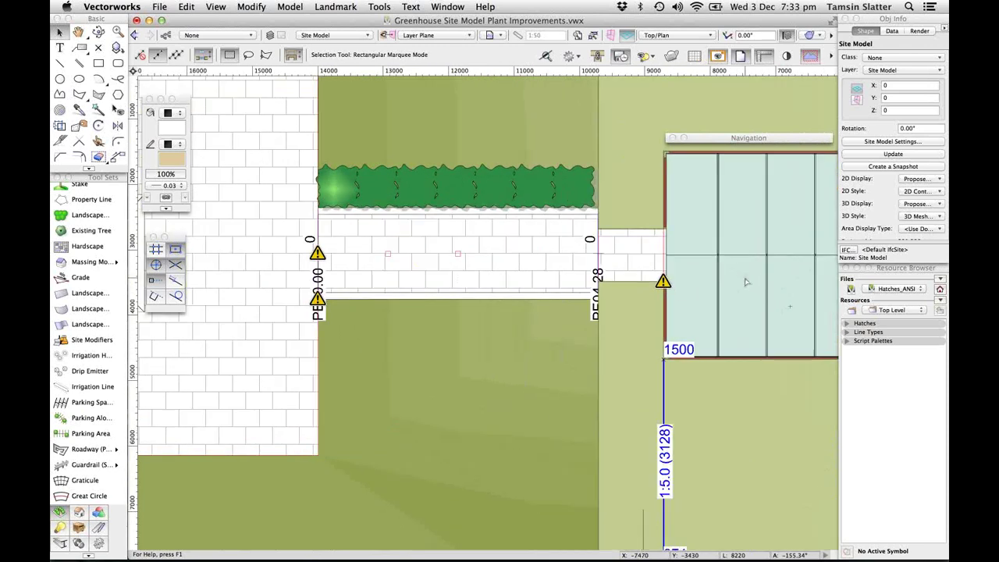
scroll(745, 282, up, 5)
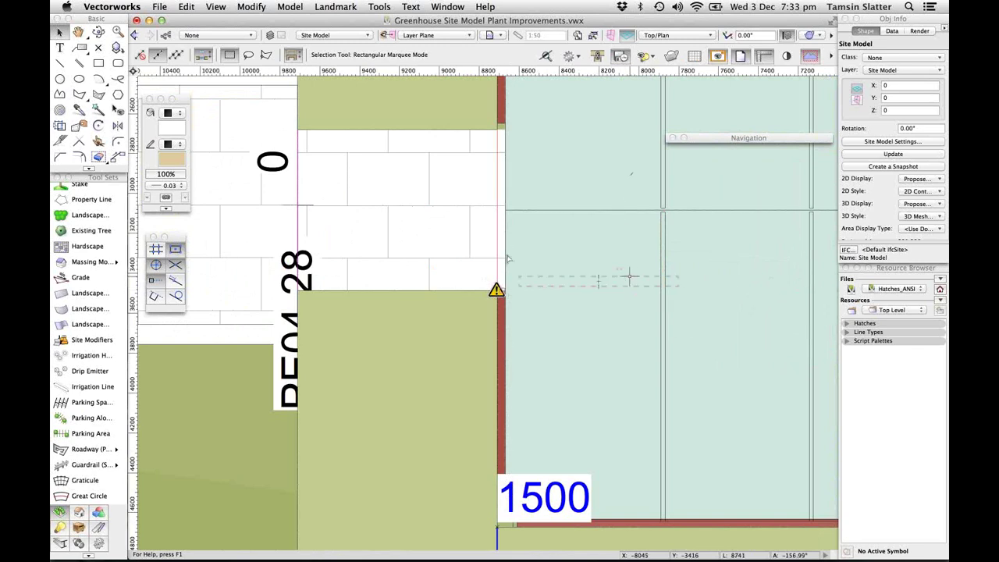
mouse_move(497, 292)
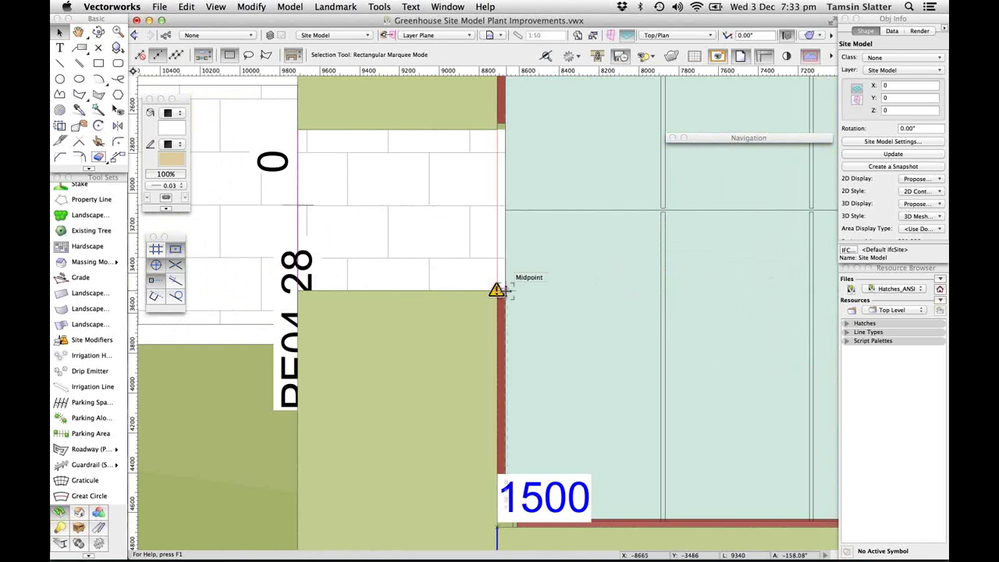
scroll(432, 290, down, 1)
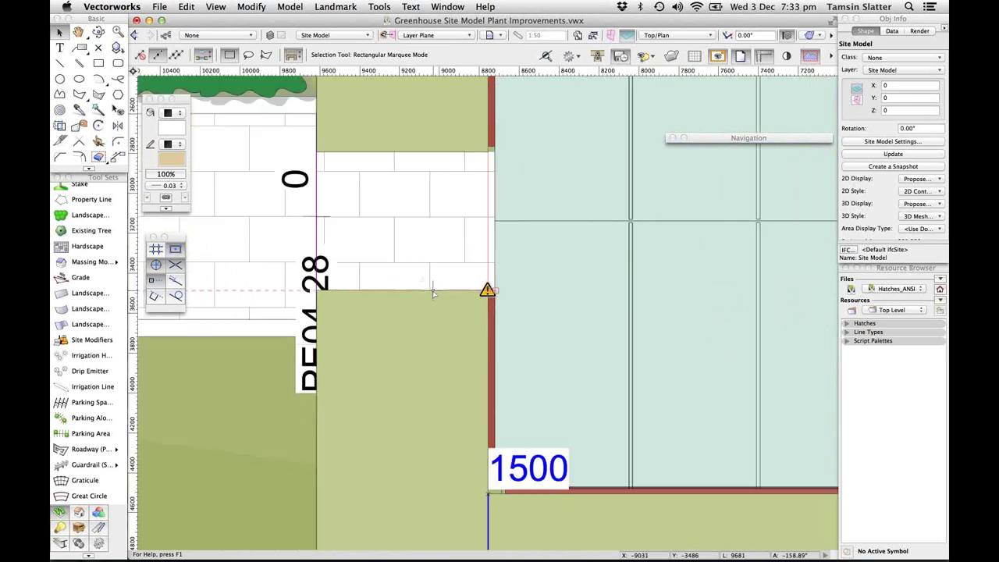
scroll(433, 291, down, 1)
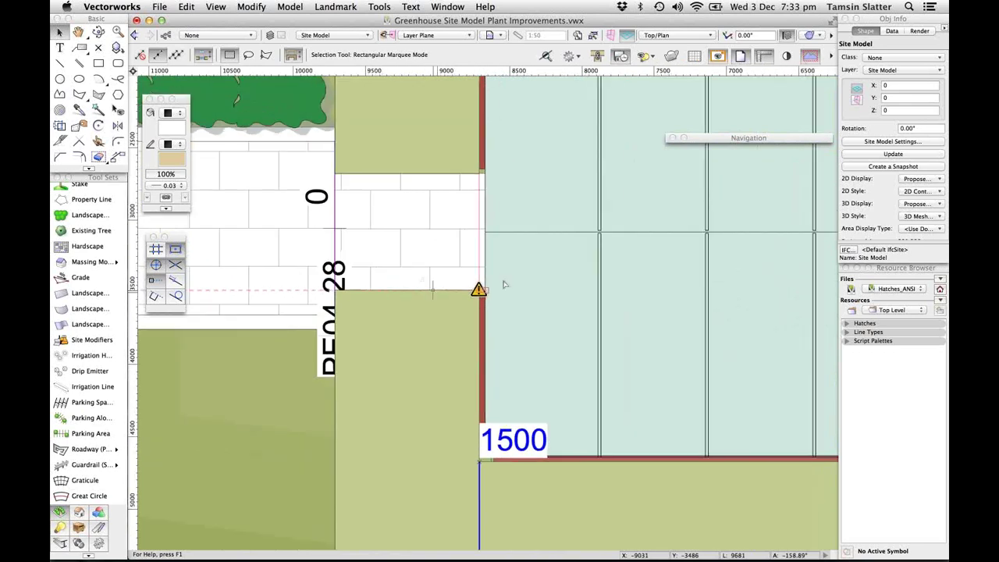
scroll(503, 285, down, 3)
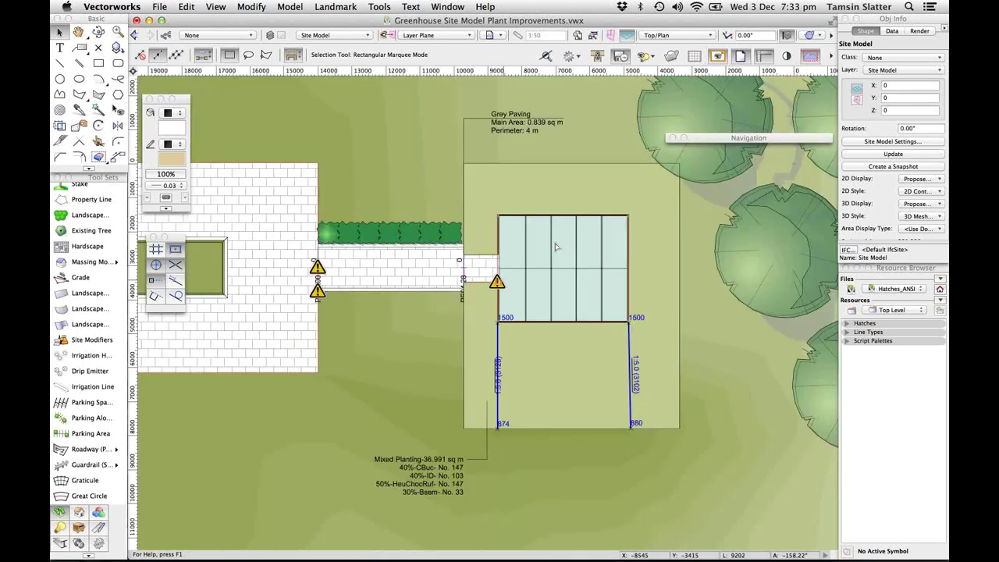
scroll(604, 263, down, 1)
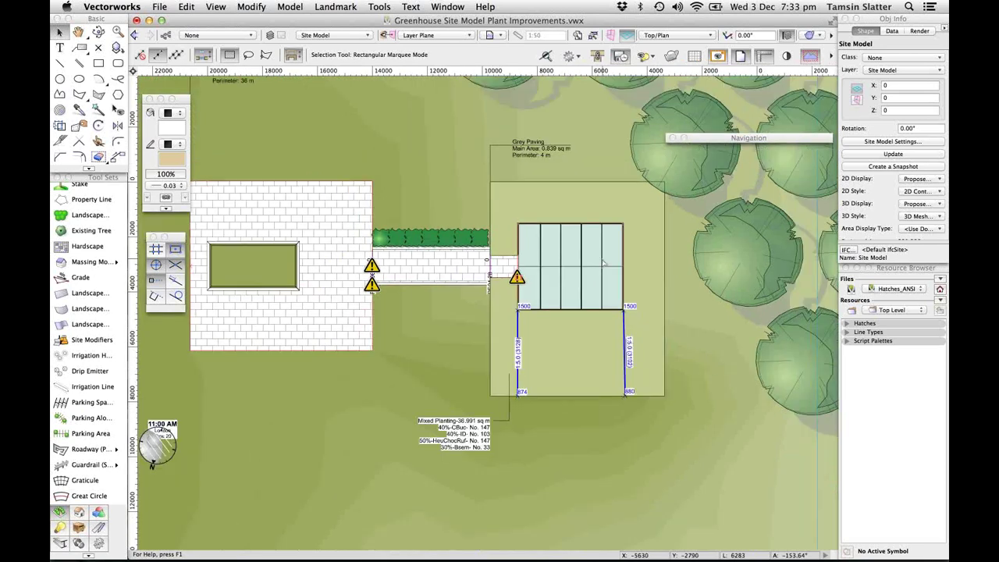
scroll(604, 264, down, 2)
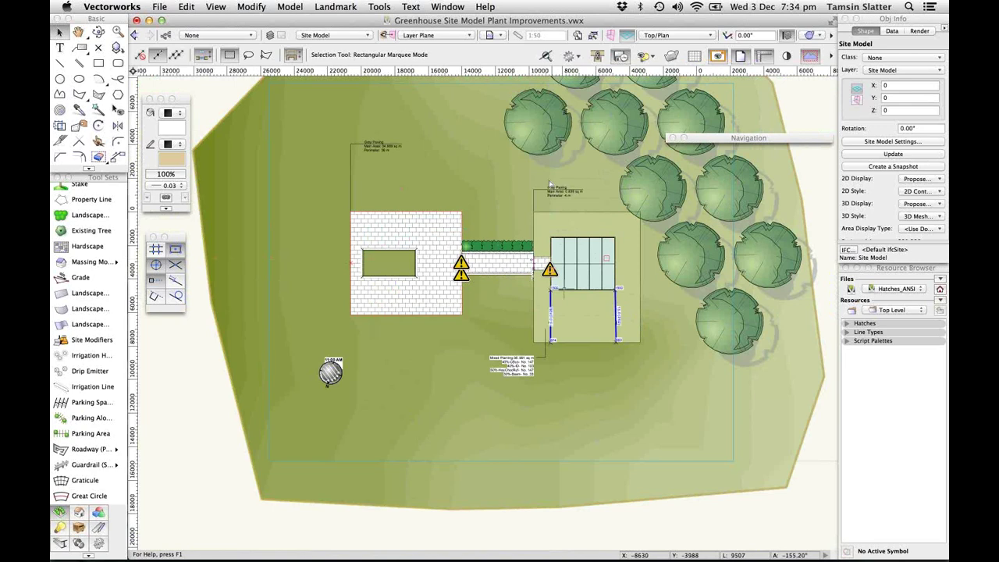
Go to the OpenGL Surface Hatches saved view and examine the brick hatching on the low wall in the perspective viewport
click(498, 35)
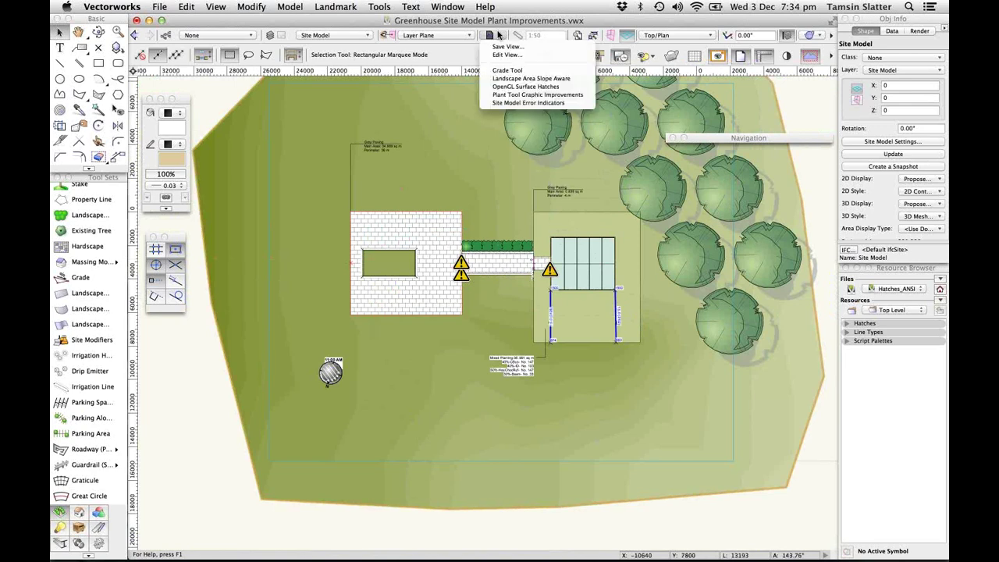
click(546, 87)
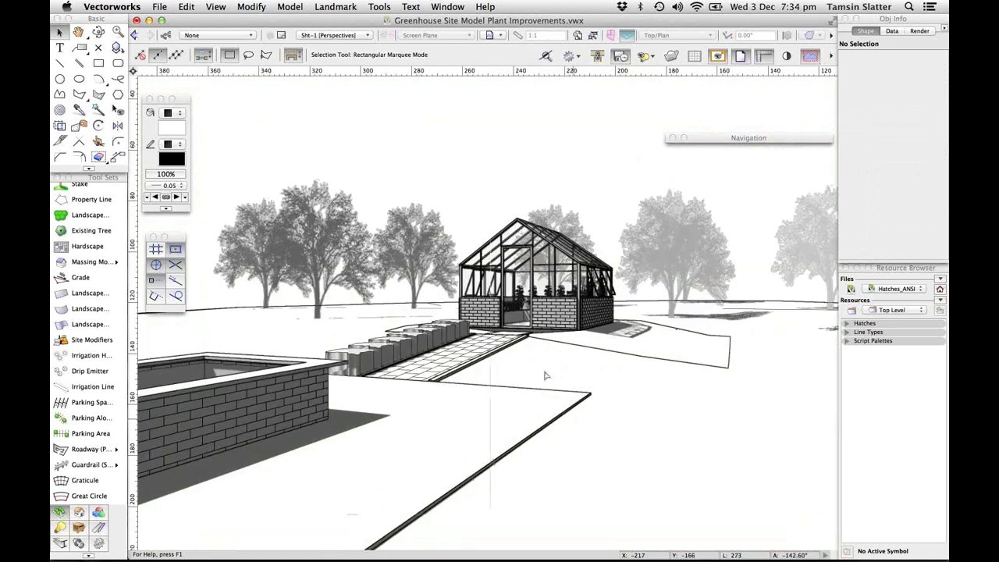
scroll(243, 418, up, 3)
scroll(243, 418, down, 5)
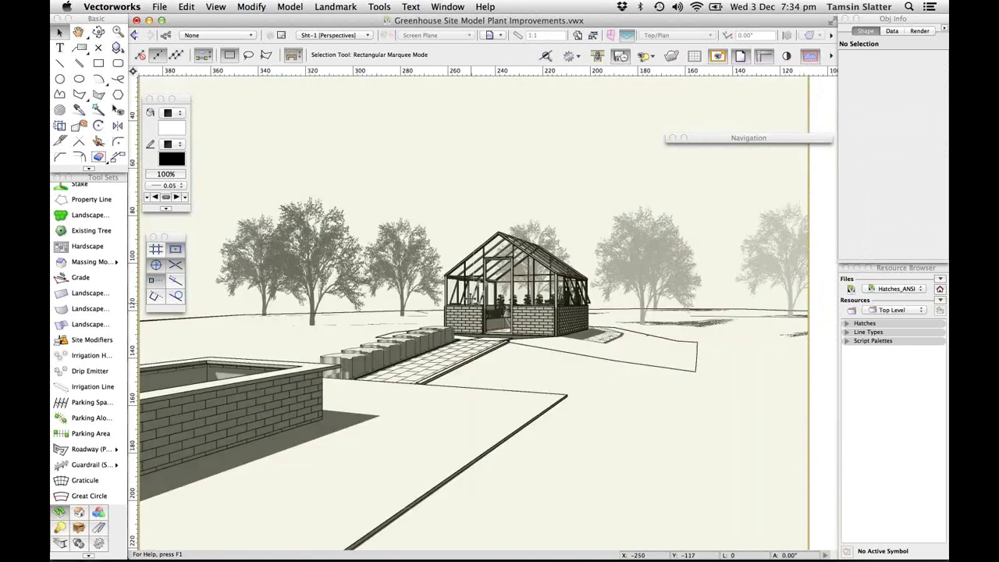
click(243, 430)
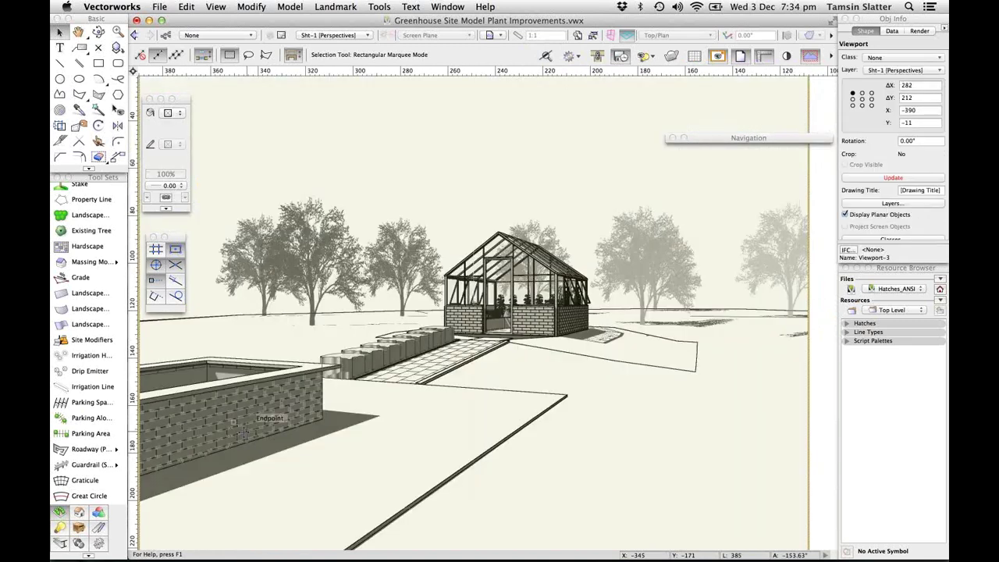
scroll(243, 430, up, 3)
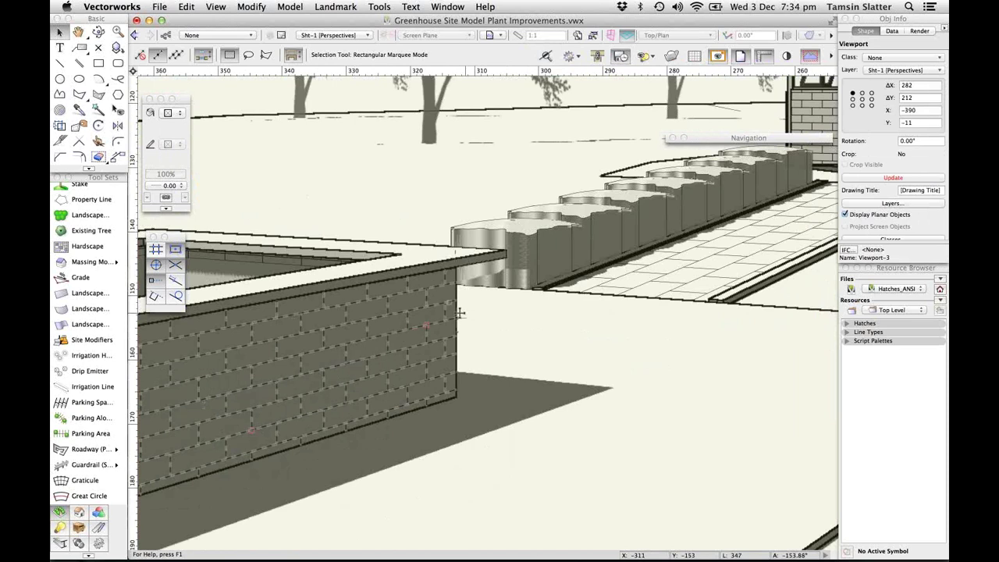
scroll(461, 312, down, 1)
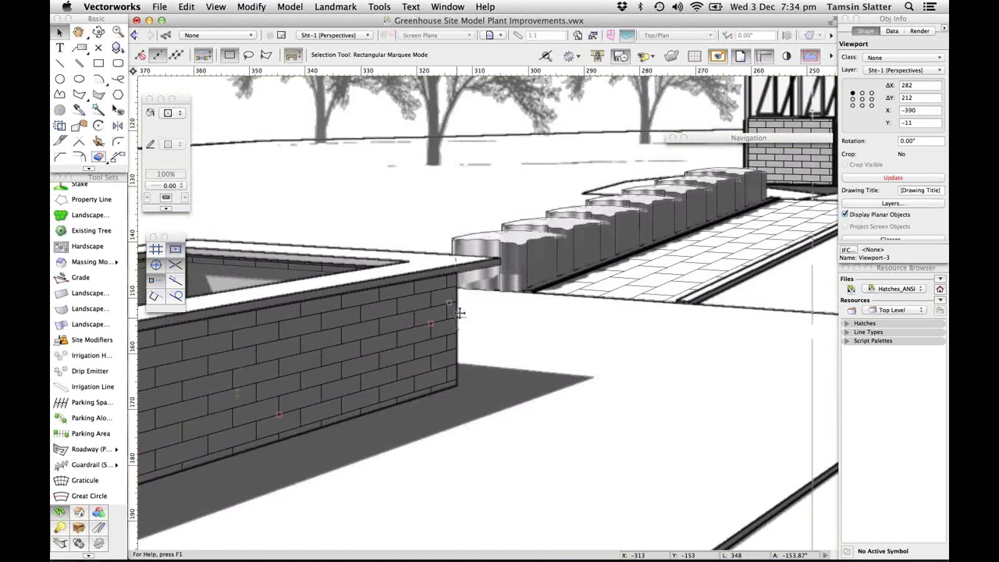
scroll(461, 313, down, 2)
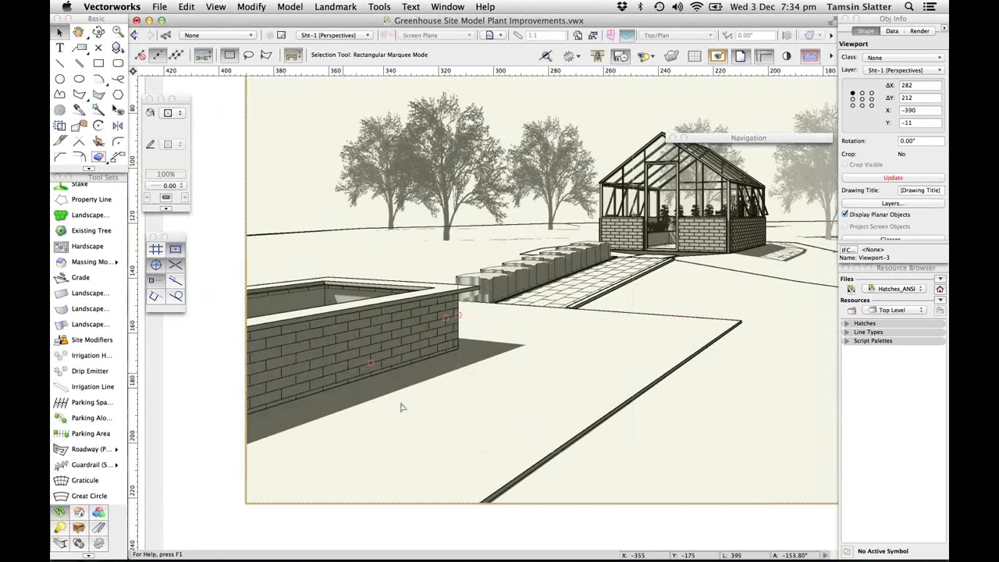
Examine the surface hatches on the greenhouse's brick walls and the paved path in the same viewport
scroll(398, 410, down, 2)
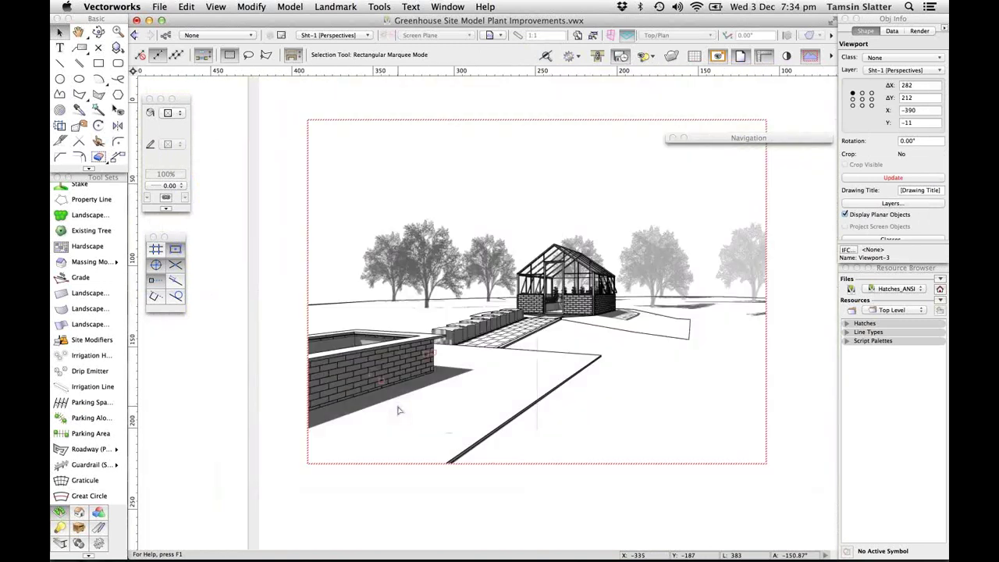
scroll(398, 411, down, 1)
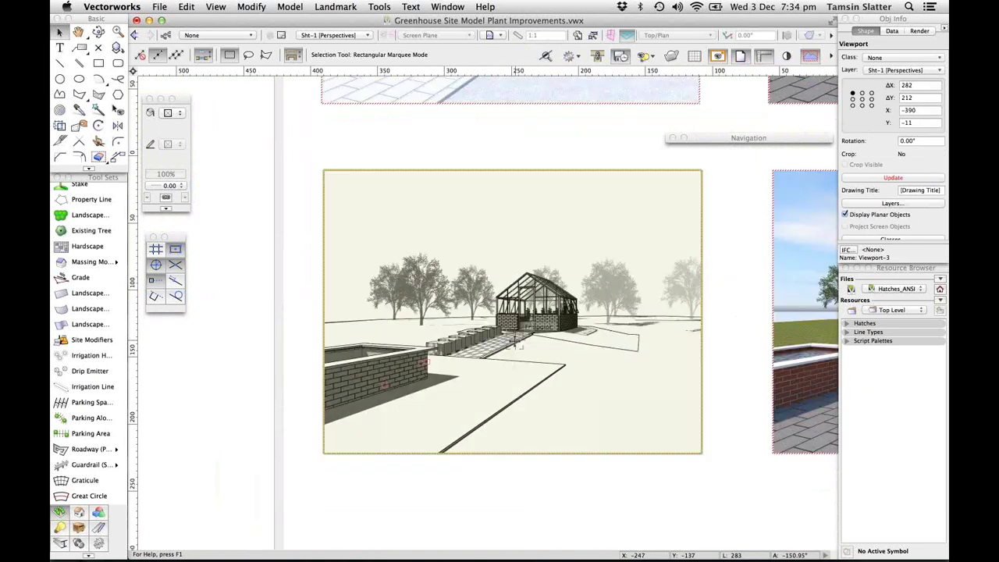
scroll(516, 341, up, 3)
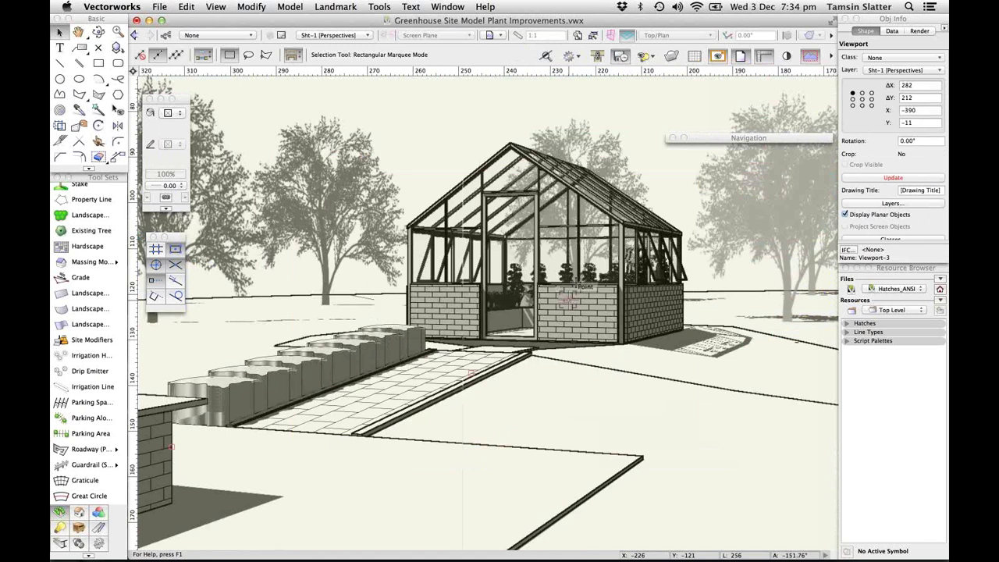
scroll(568, 301, up, 1)
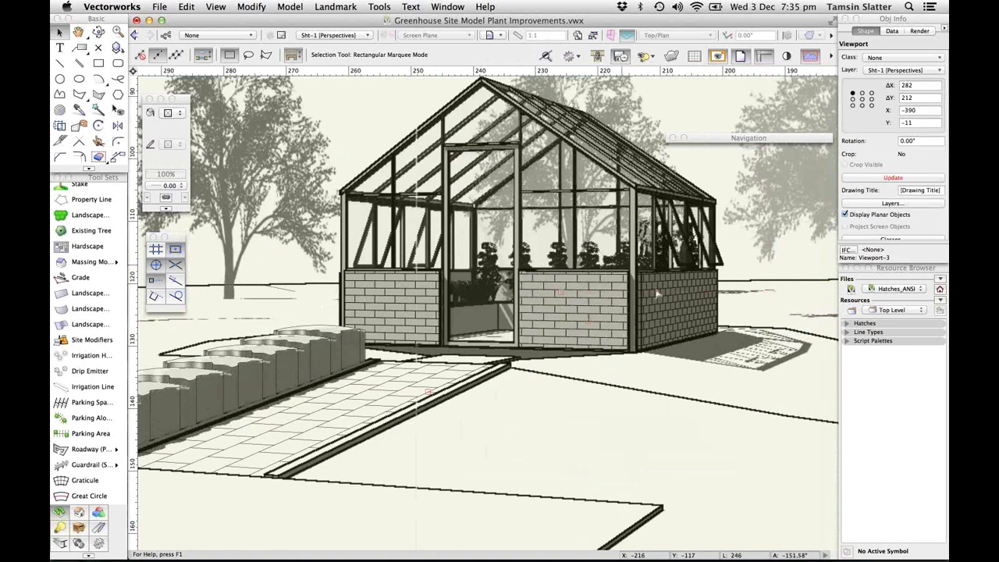
Go to the Landscape Area Slope Aware saved view and examine the Mixed Planting area around the greenhouse and its tag
click(491, 35)
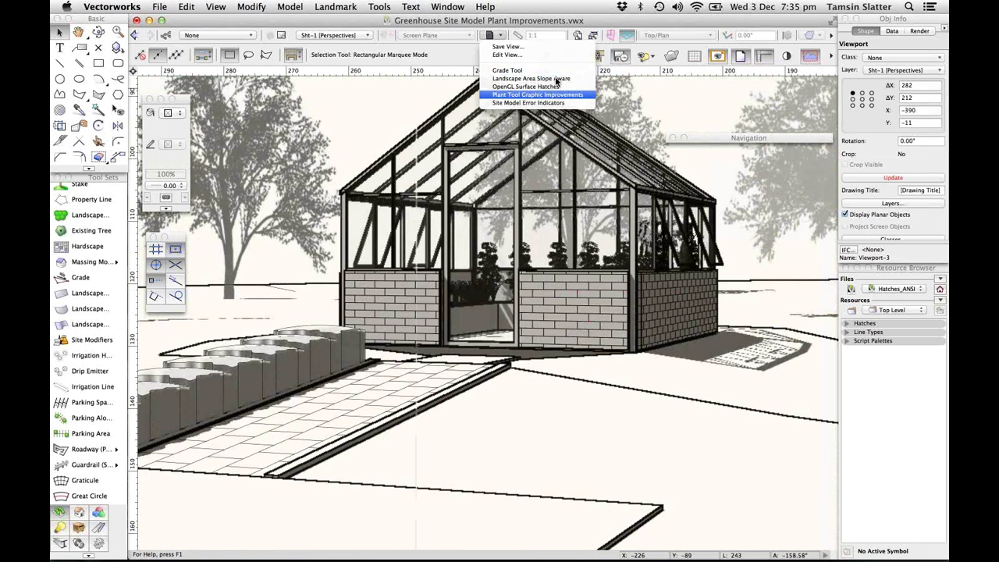
click(557, 79)
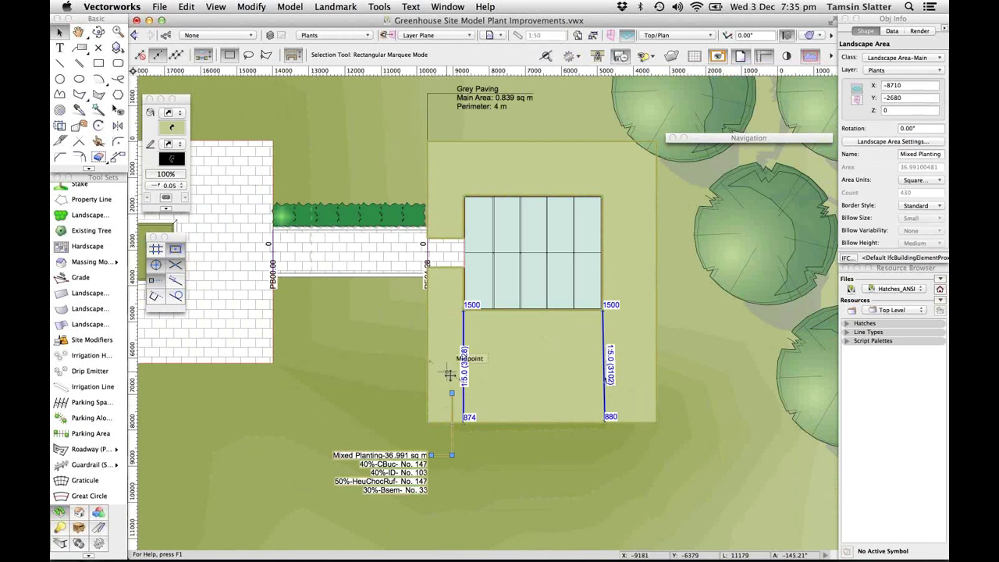
scroll(449, 375, up, 1)
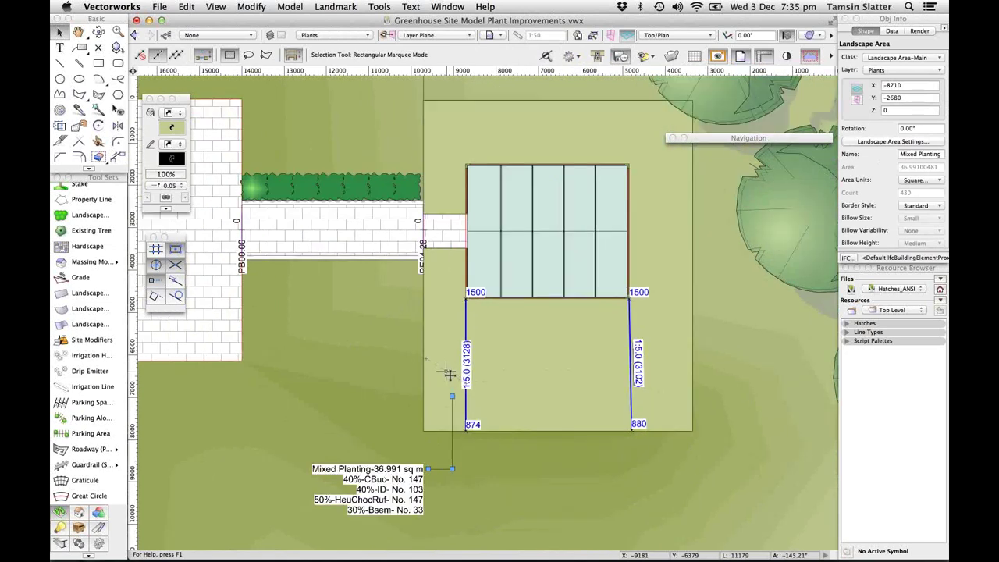
scroll(450, 375, up, 1)
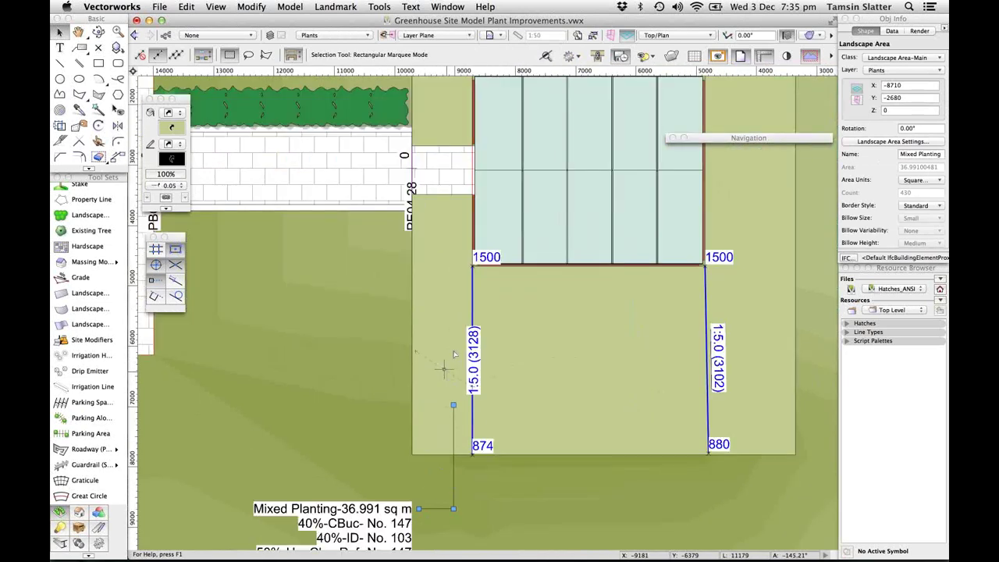
scroll(445, 303, down, 1)
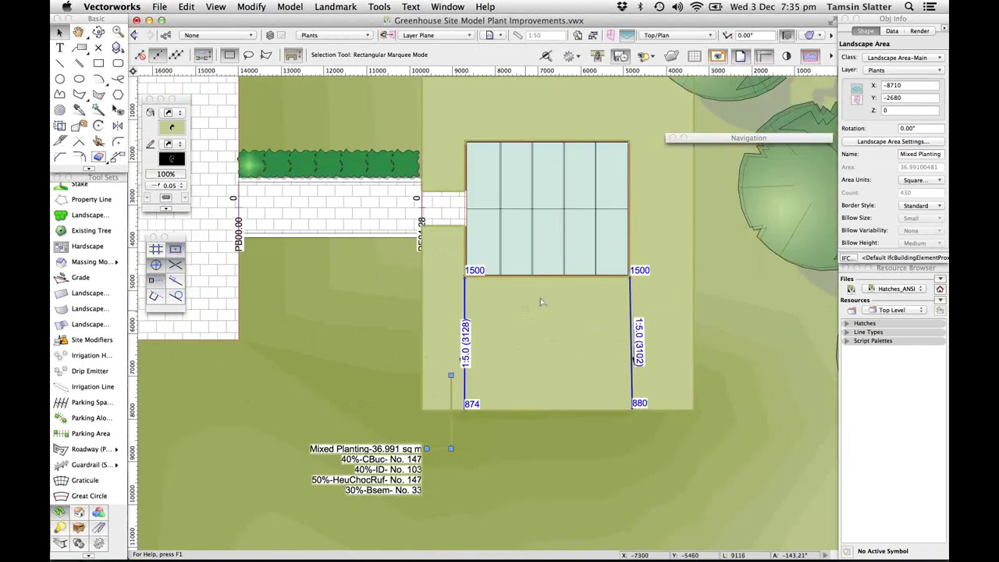
Open the Mixed Planting area's settings, review its custom tag body fields without changes, and move the dialog clear of the plan's tag
click(877, 143)
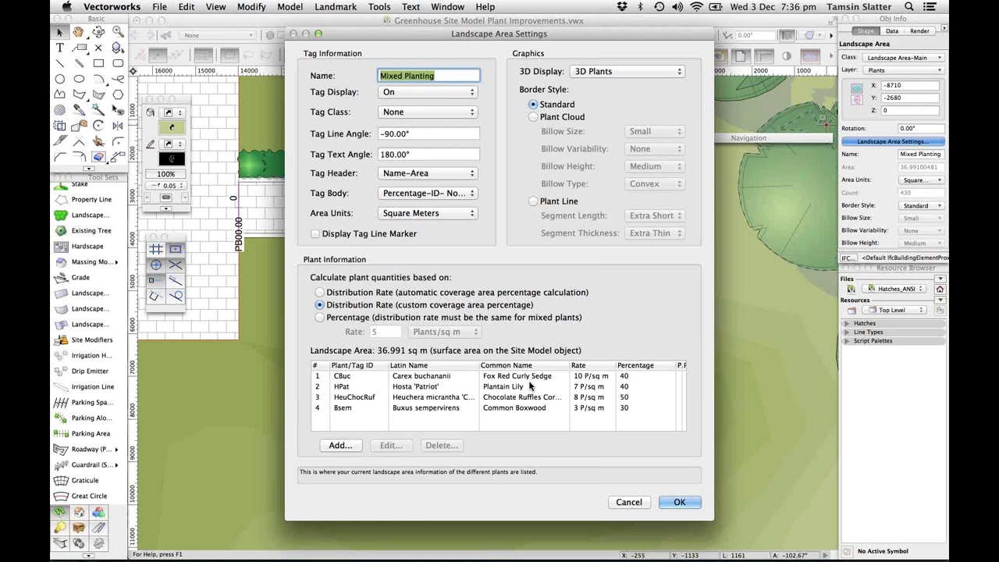
click(466, 197)
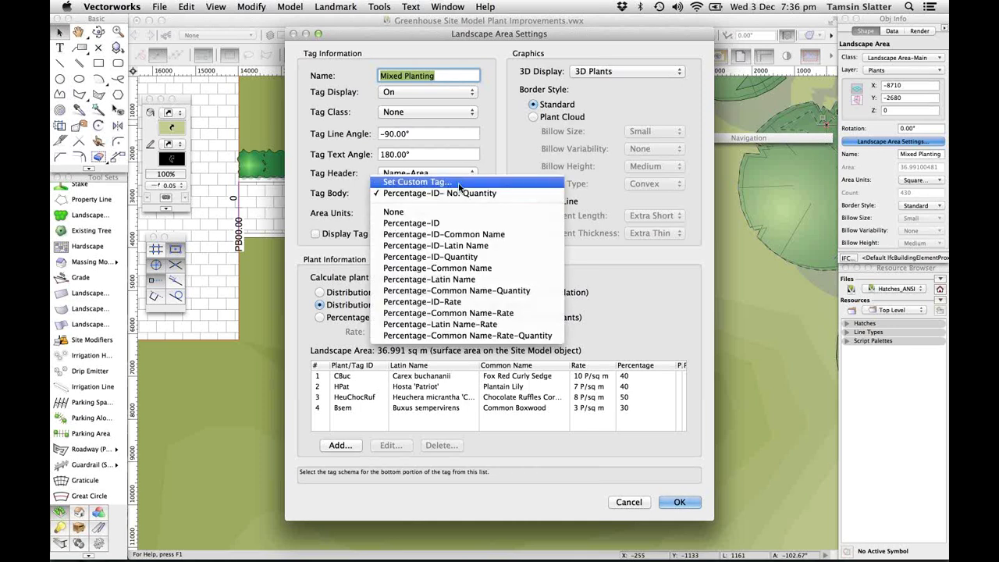
click(459, 185)
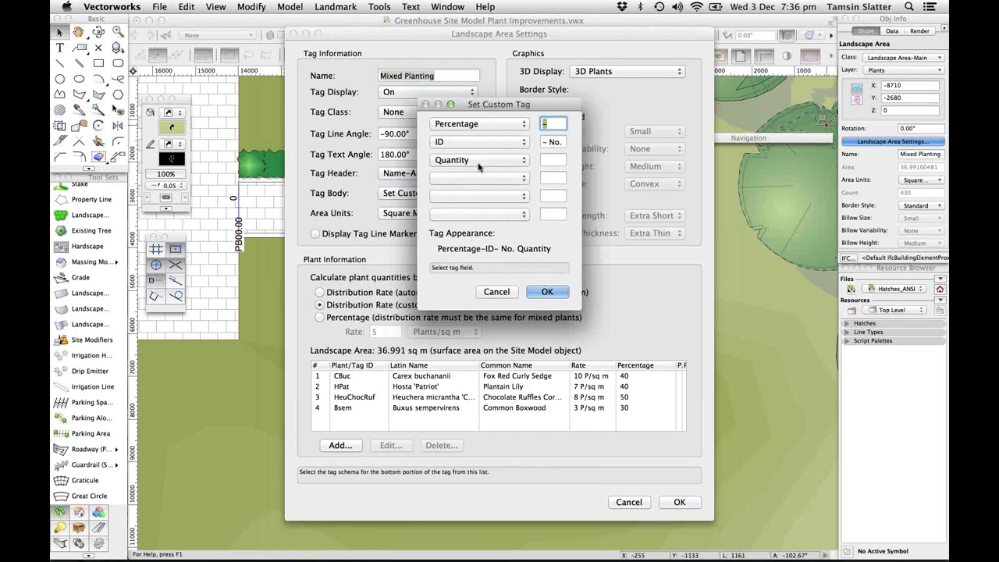
click(506, 292)
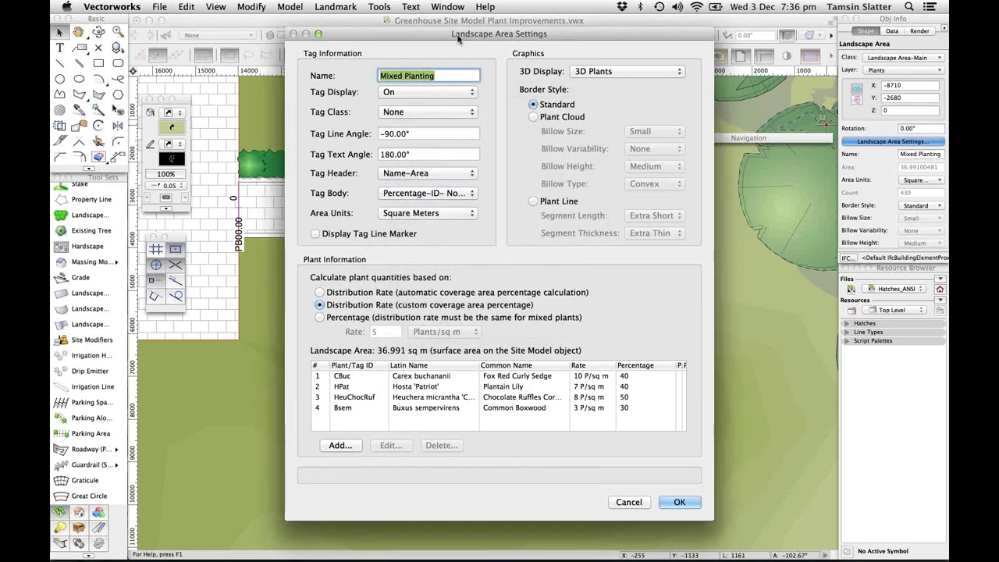
drag(474, 39, 698, 6)
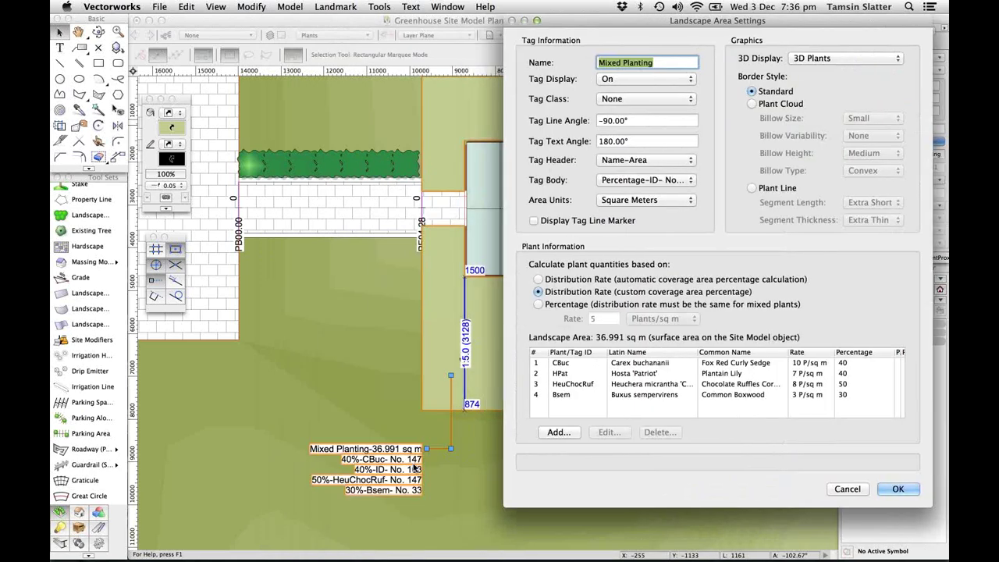
Start adding a plant to the Mixed Planting area and browse the symbols in Plant Objects 02.vwx without picking one
click(559, 432)
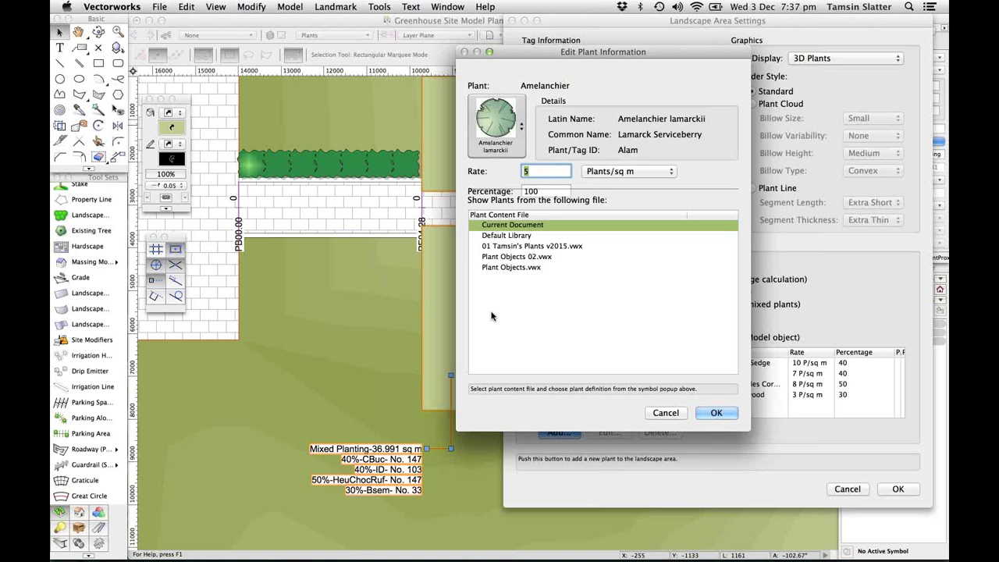
click(500, 258)
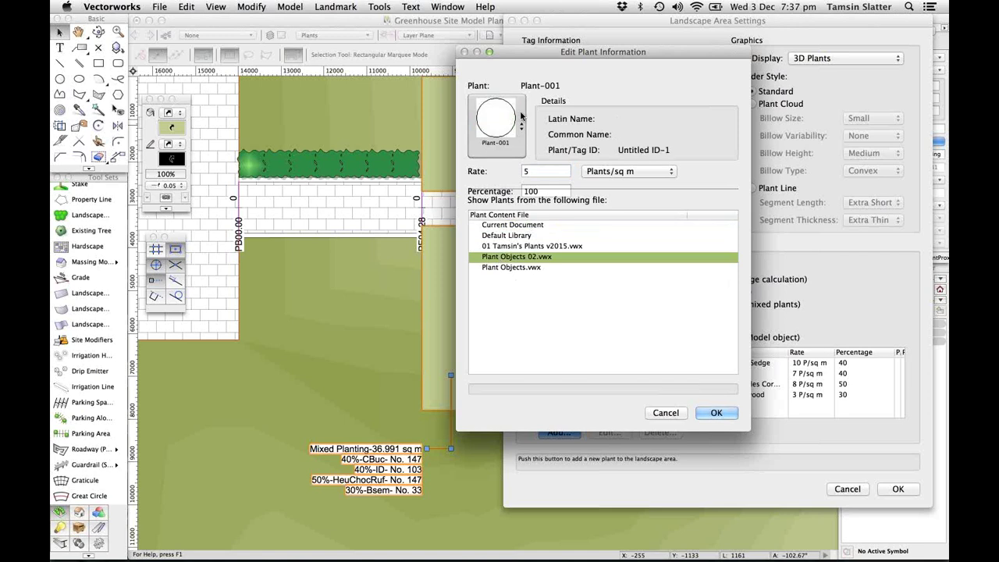
click(503, 130)
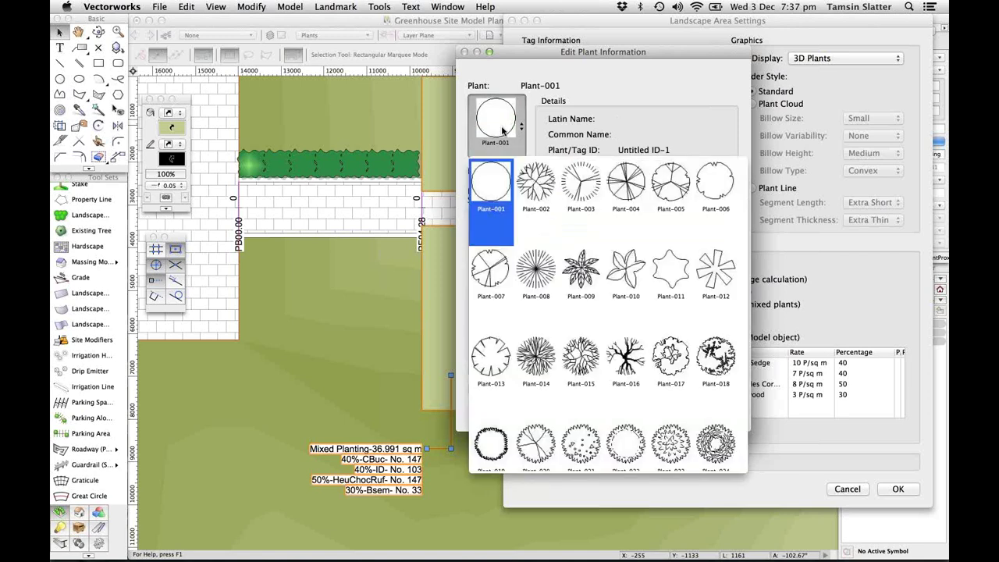
scroll(546, 287, down, 8)
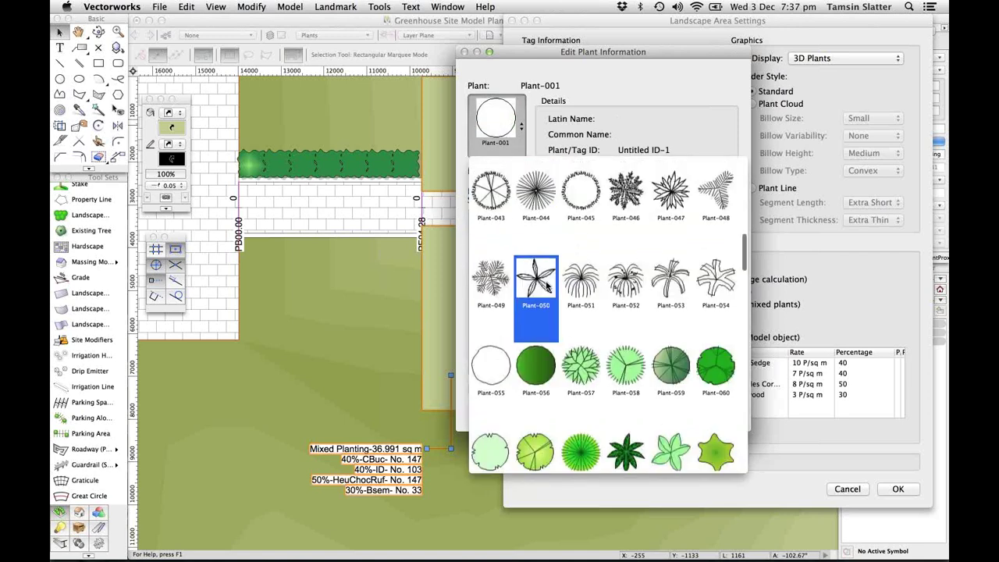
scroll(546, 287, down, 3)
key(Escape)
Browse the plants in the custom v2015 library file, and leave the plant and landscape area settings without changes
click(531, 246)
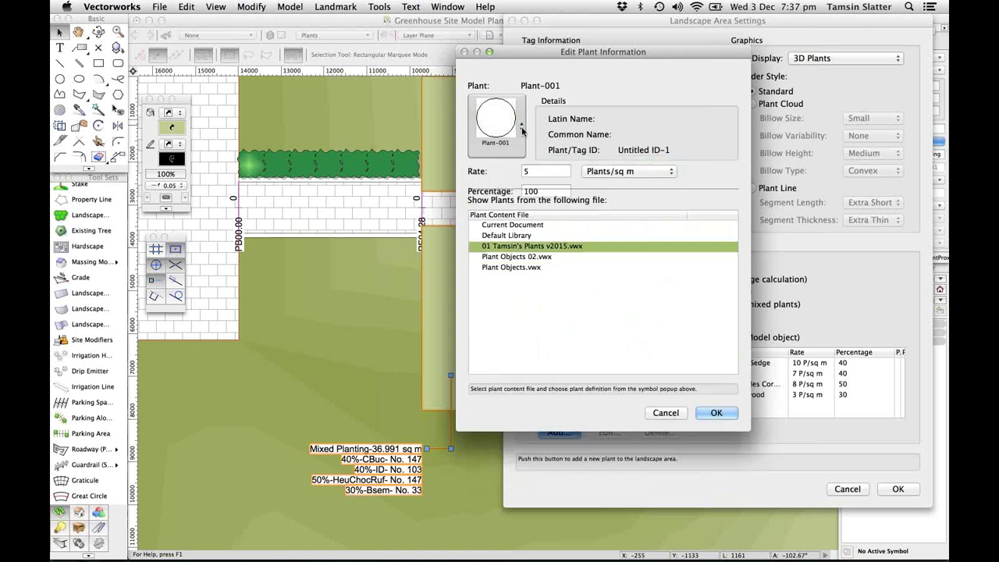
click(496, 123)
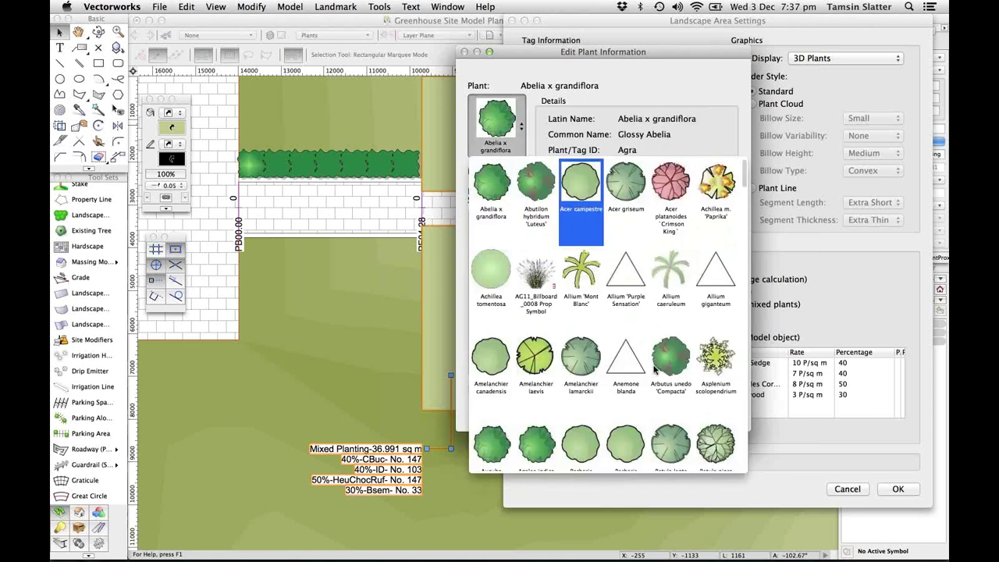
scroll(651, 369, down, 20)
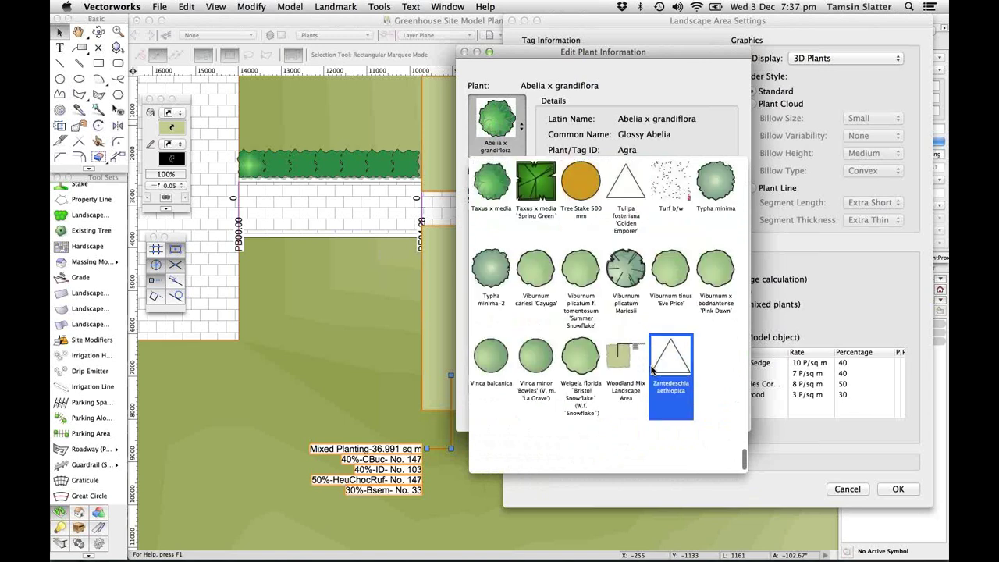
click(697, 46)
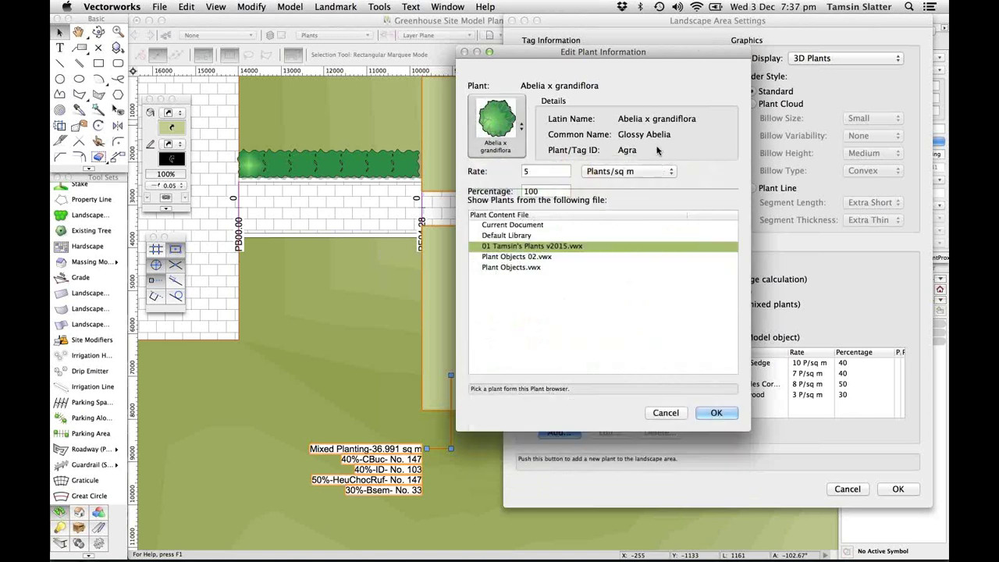
click(666, 413)
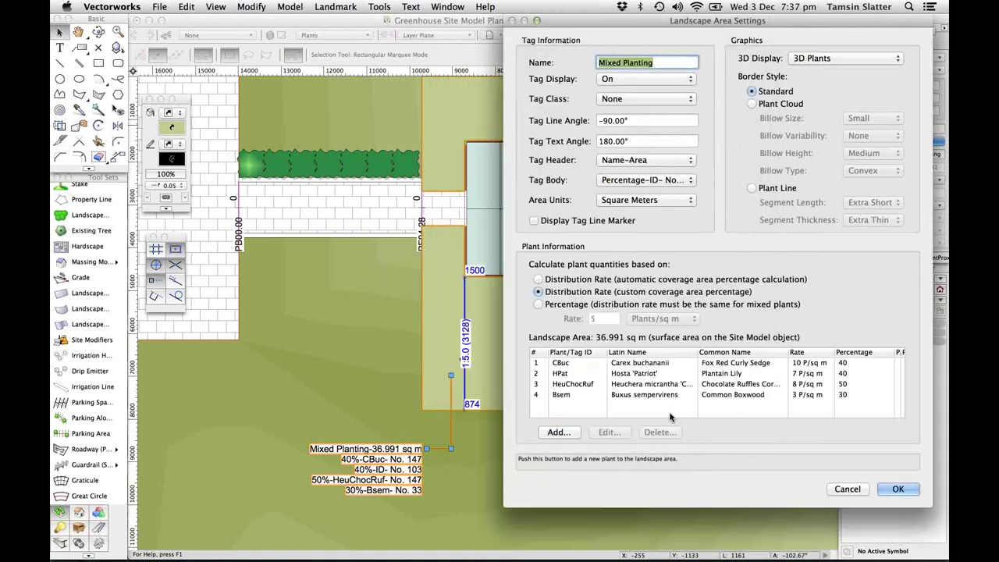
click(847, 489)
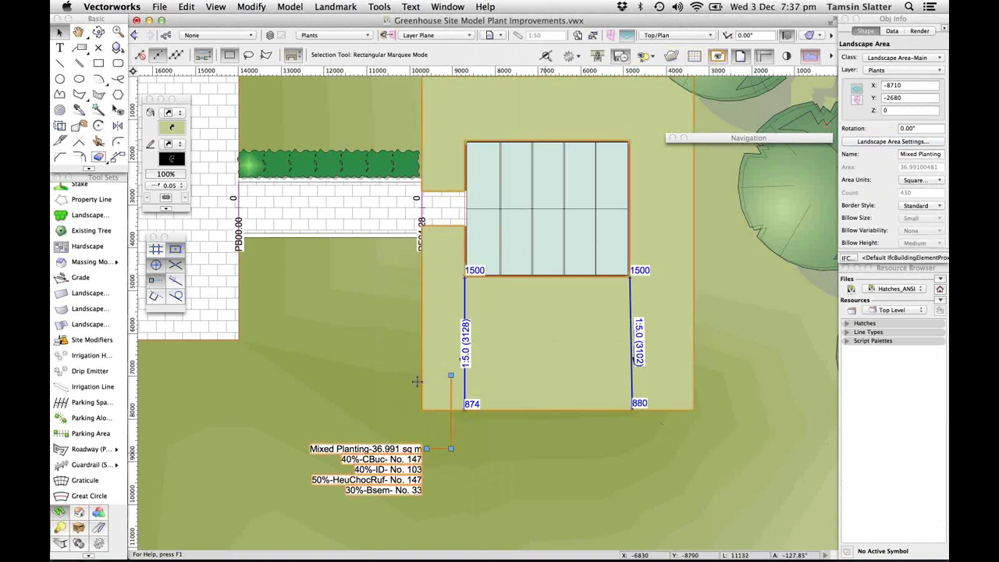
Examine the slopes below the greenhouse in the Mixed Planting area and go to the Grade Tool saved view
click(696, 36)
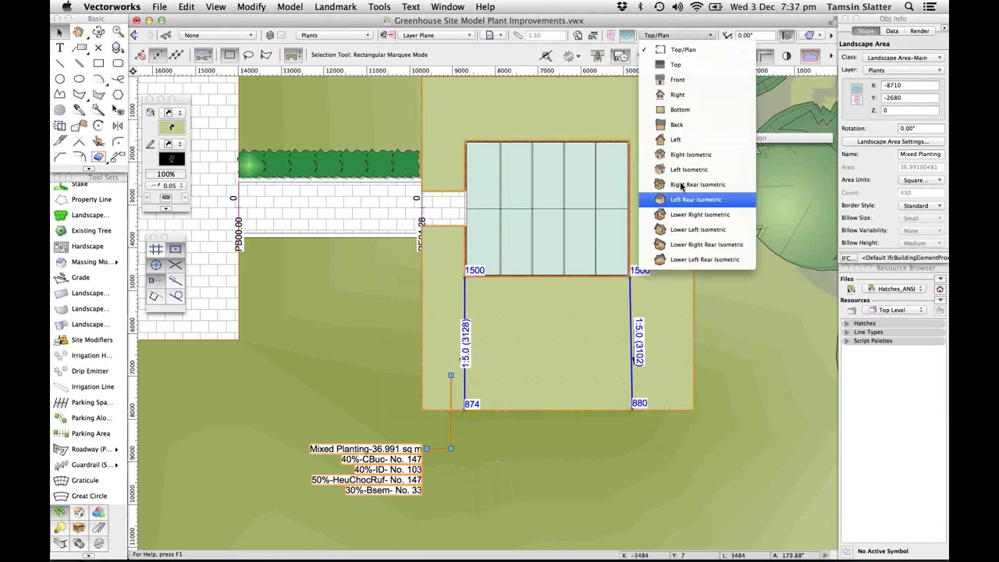
click(559, 372)
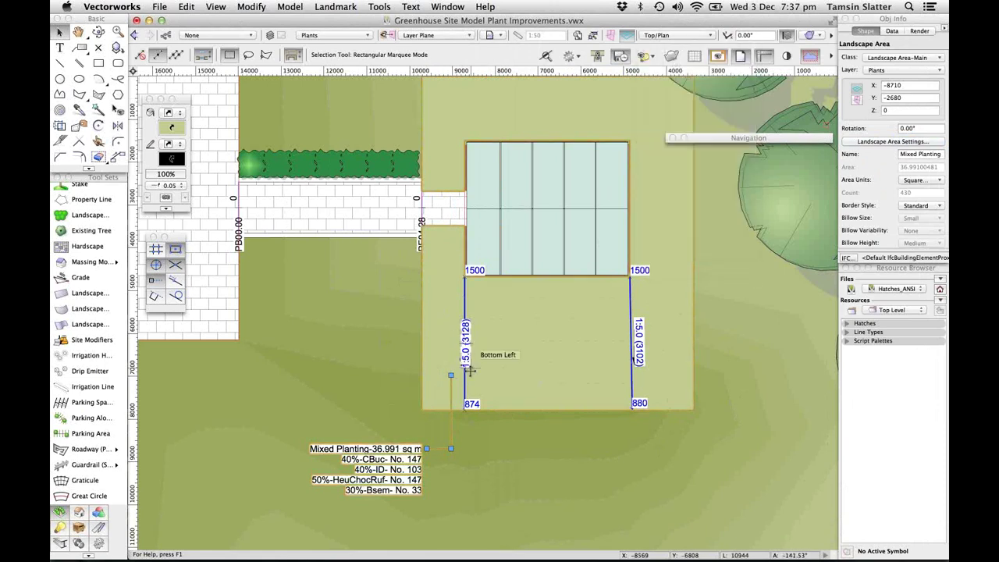
scroll(469, 371, up, 1)
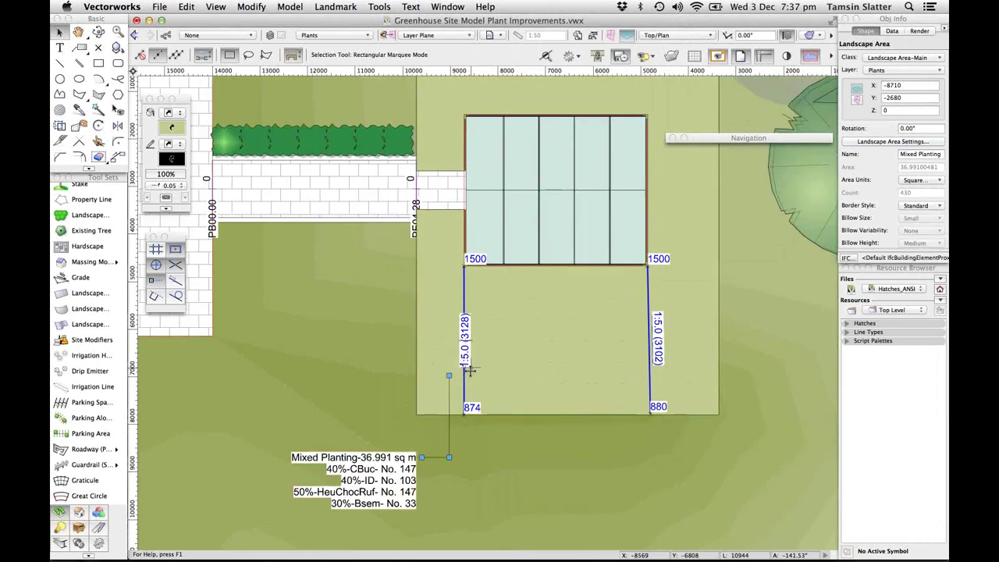
scroll(469, 371, up, 1)
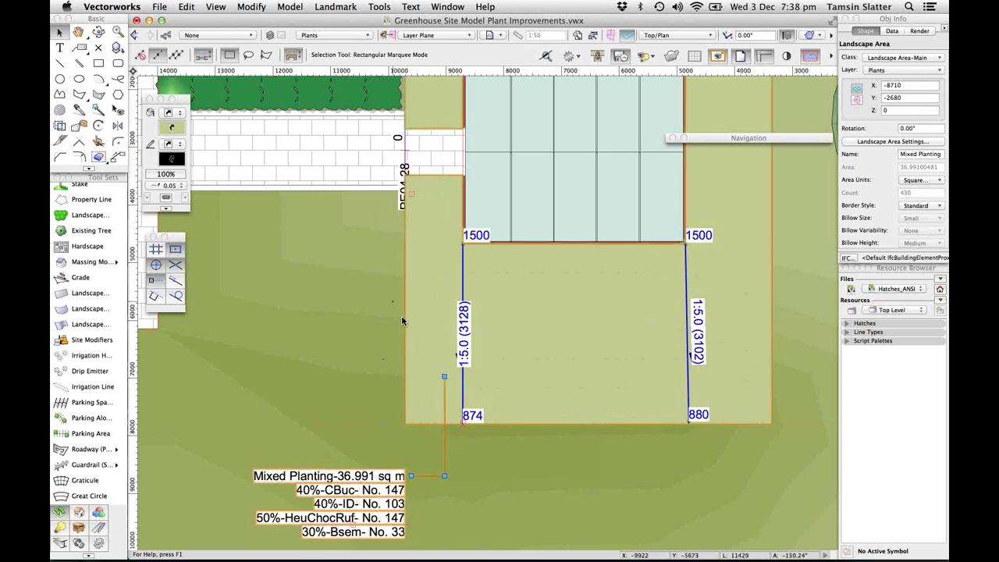
click(492, 36)
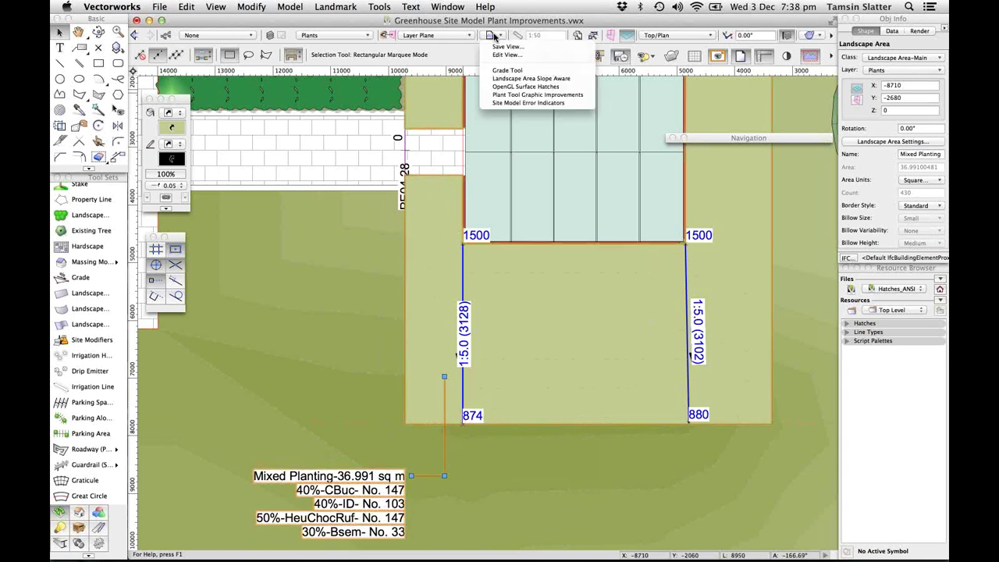
click(526, 71)
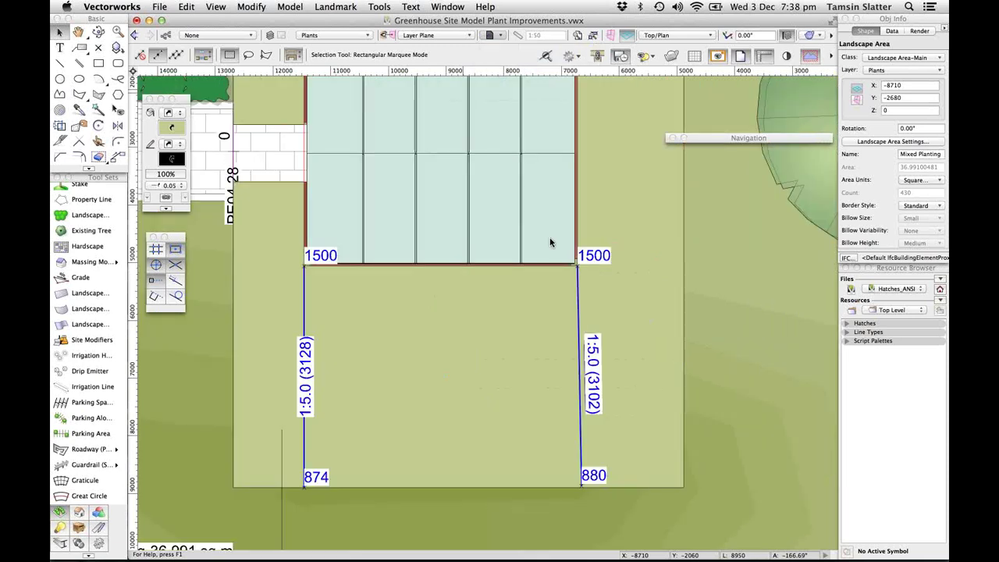
Review the slope definition options of the grade at the greenhouse's lower-left corner and turn on its Show Surface Length Value option
click(304, 305)
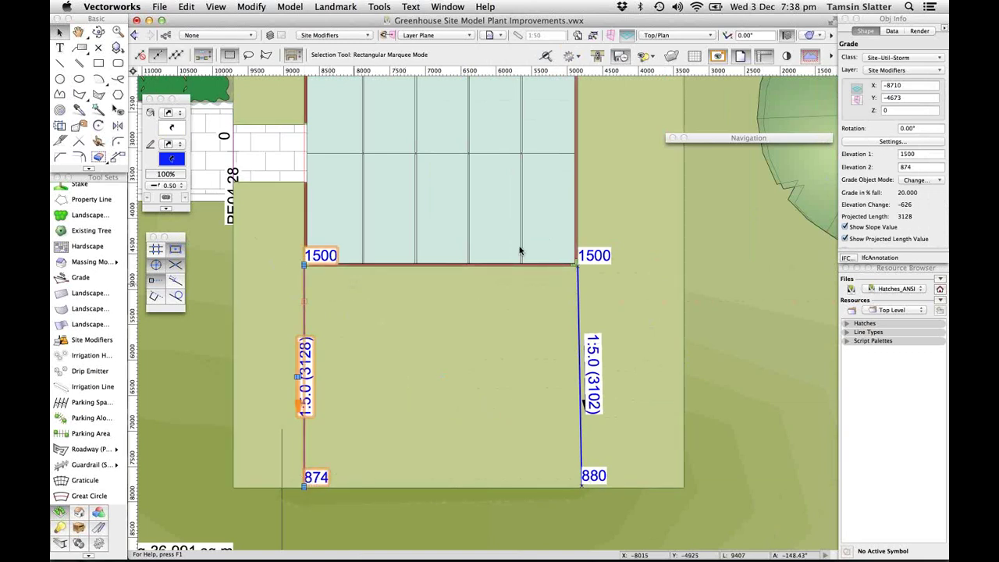
click(880, 143)
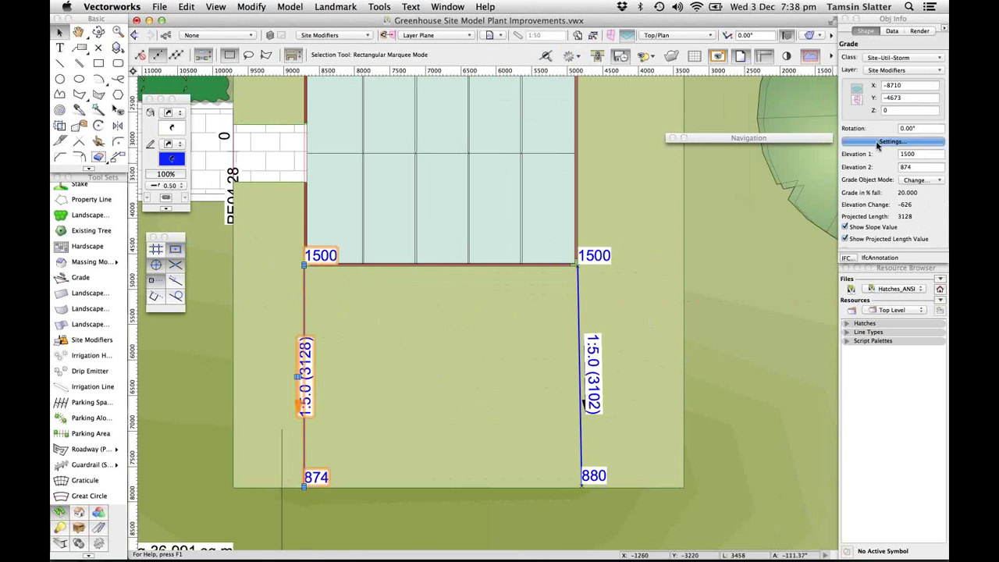
drag(551, 32, 624, 21)
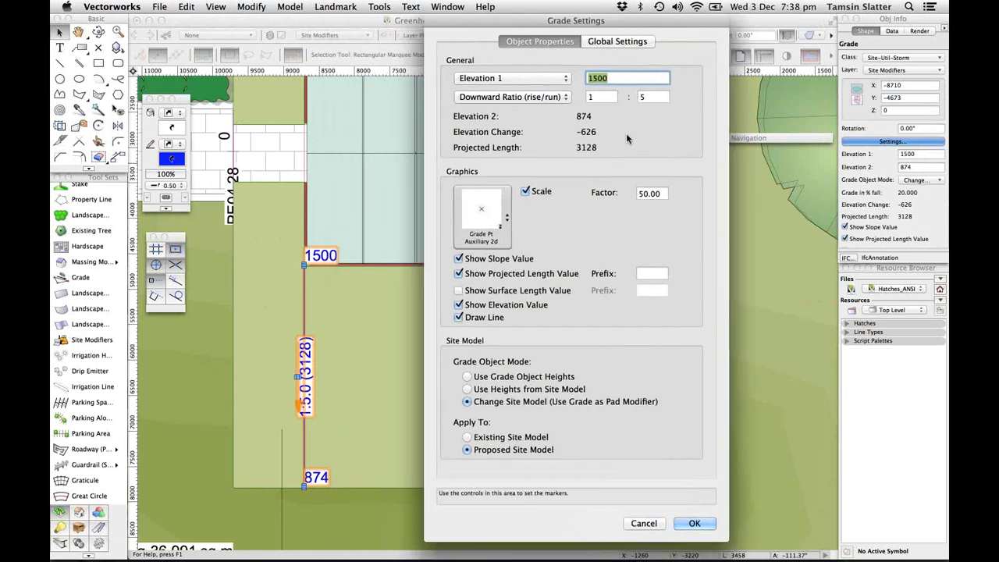
click(552, 99)
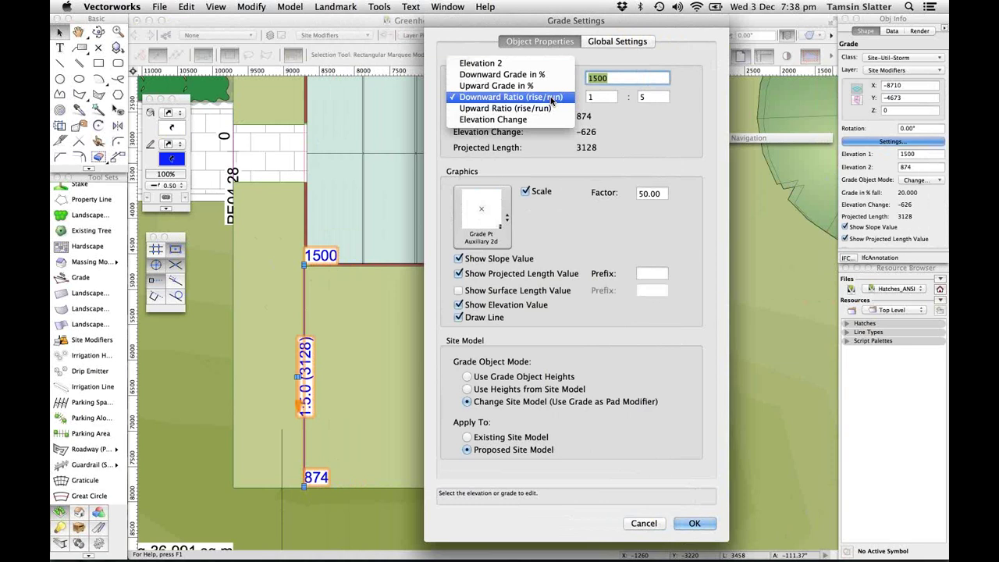
click(552, 98)
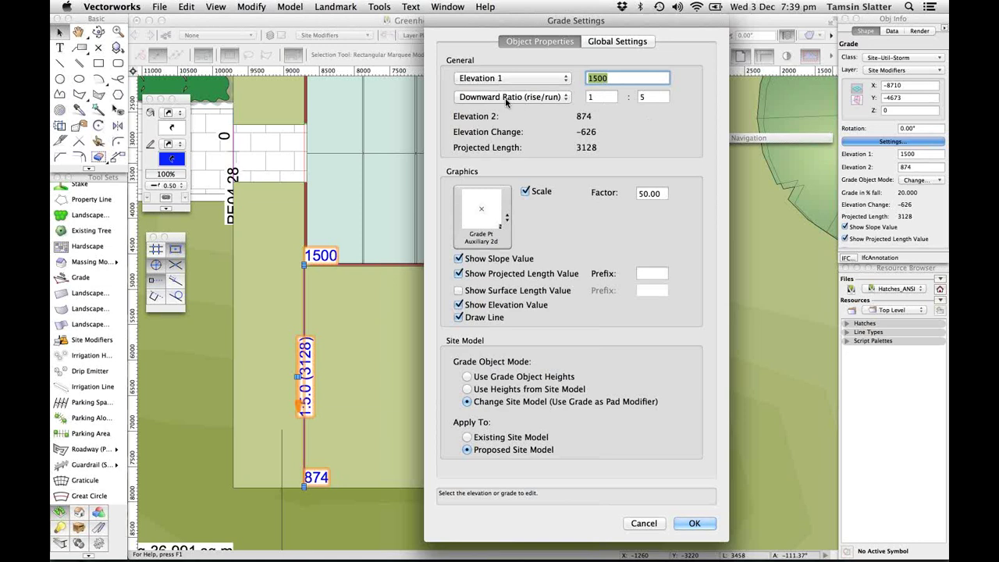
click(460, 291)
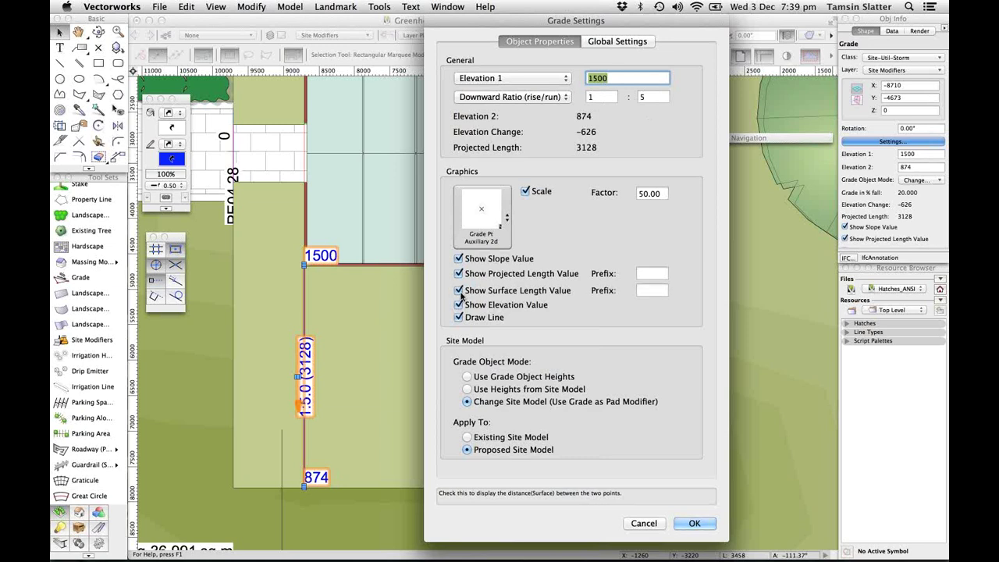
click(692, 523)
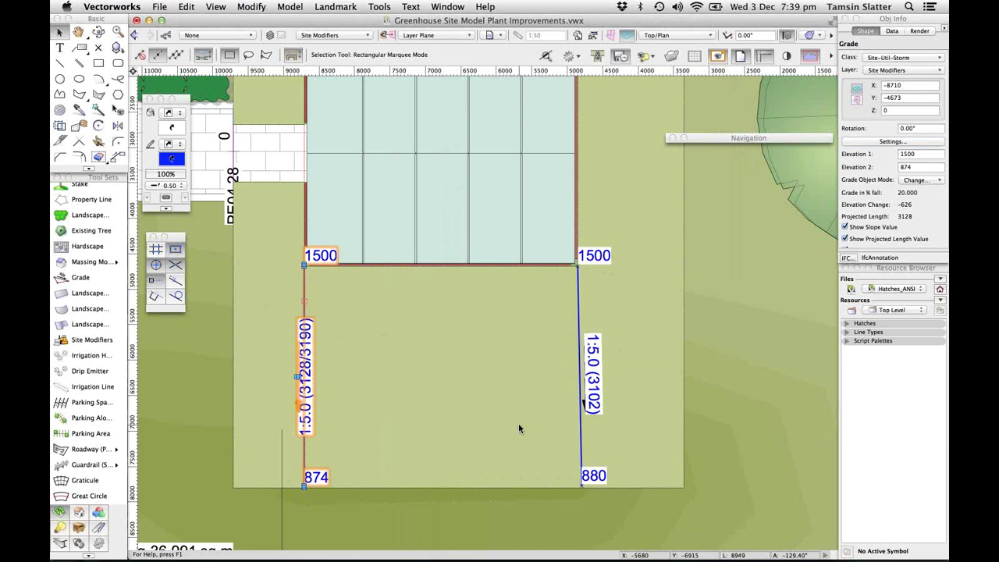
Switch the model to the Left Isometric view and examine the mixed planting on the slope around the greenhouse in 3D
scroll(518, 429, down, 1)
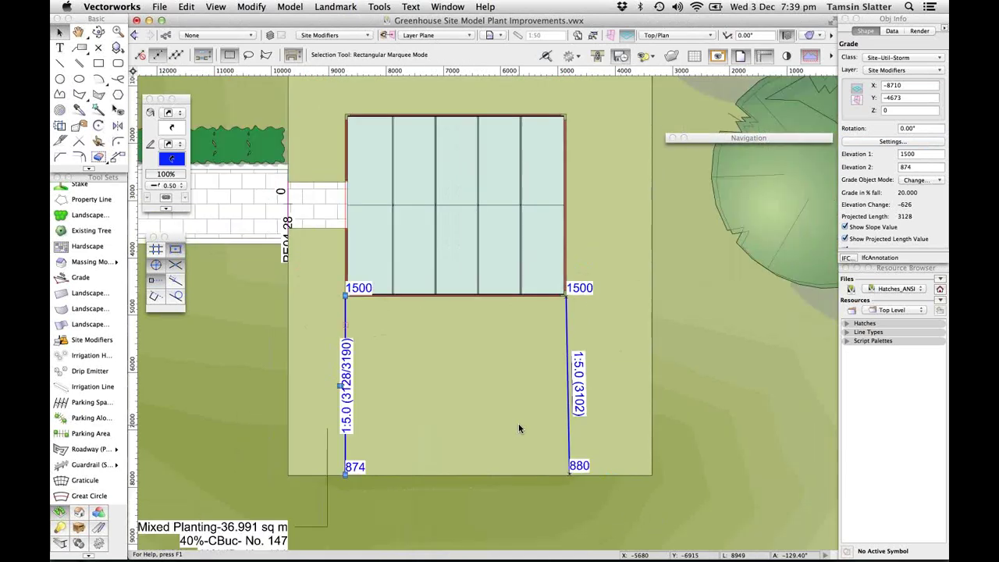
scroll(518, 428, down, 1)
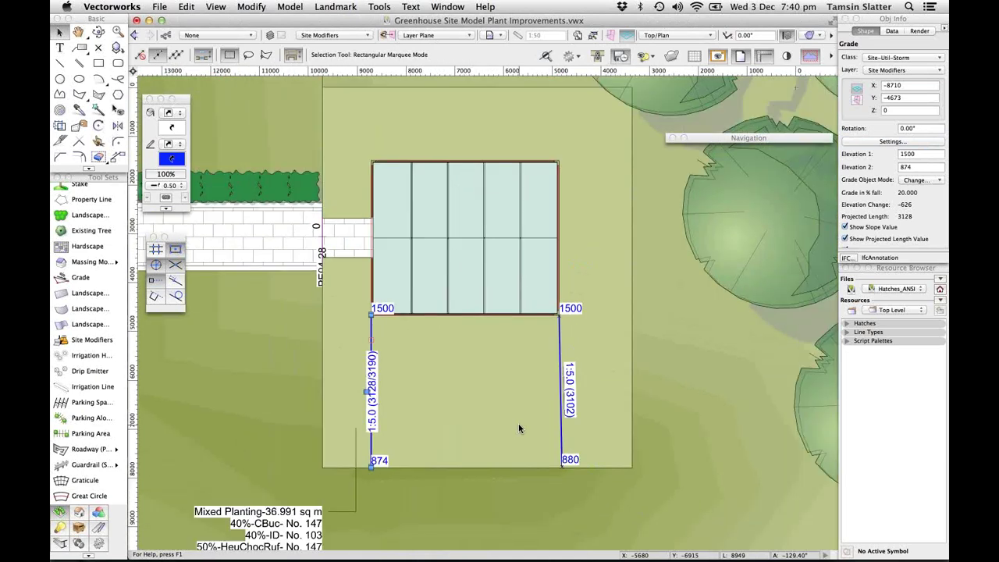
scroll(519, 428, down, 1)
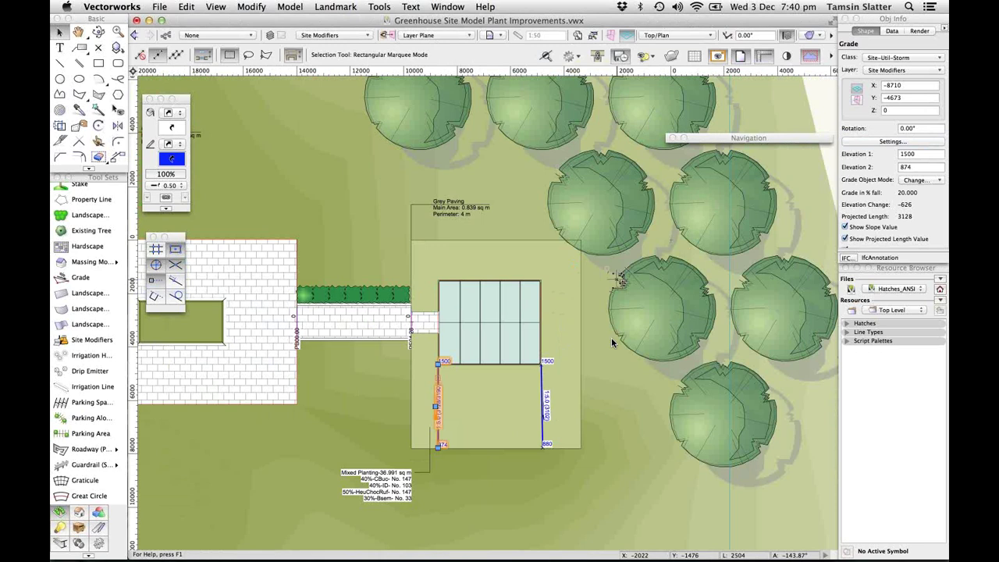
scroll(611, 337, down, 2)
click(678, 35)
click(680, 168)
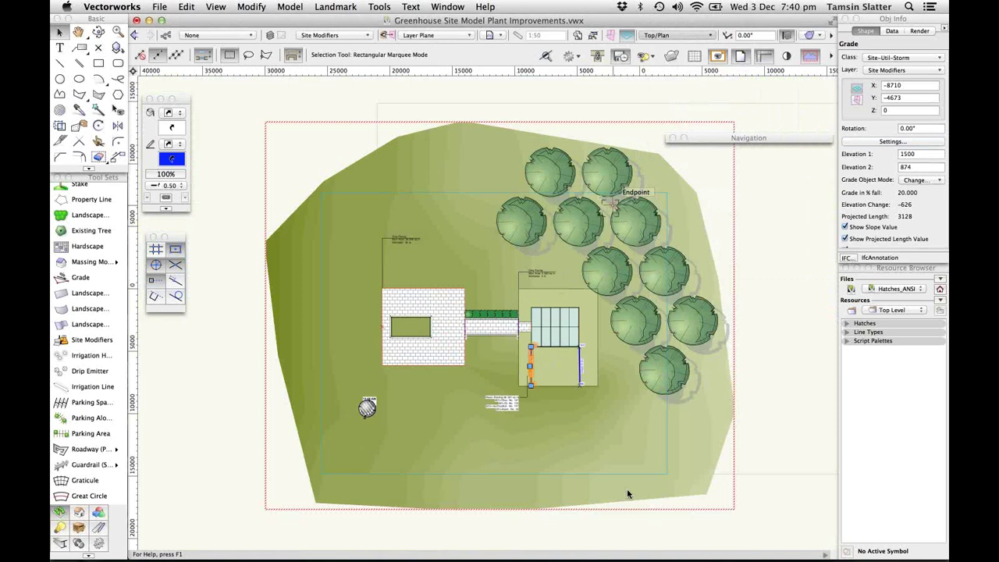
key(1)
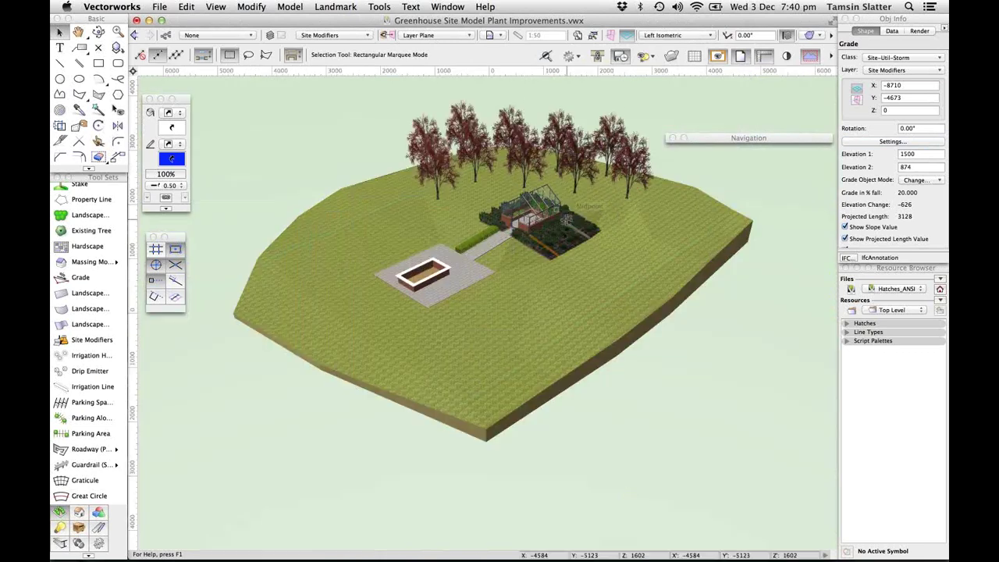
scroll(566, 220, up, 3)
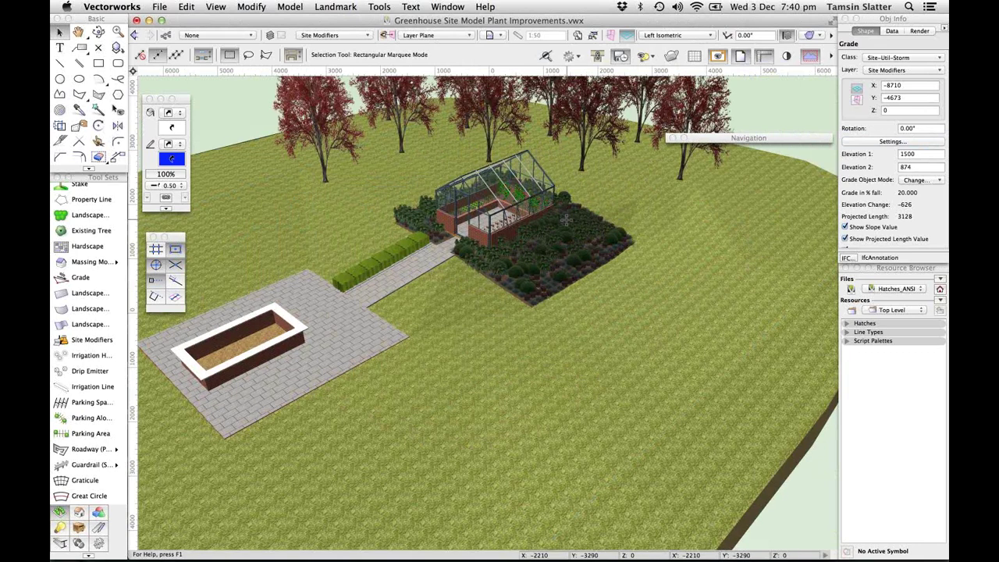
scroll(565, 219, up, 5)
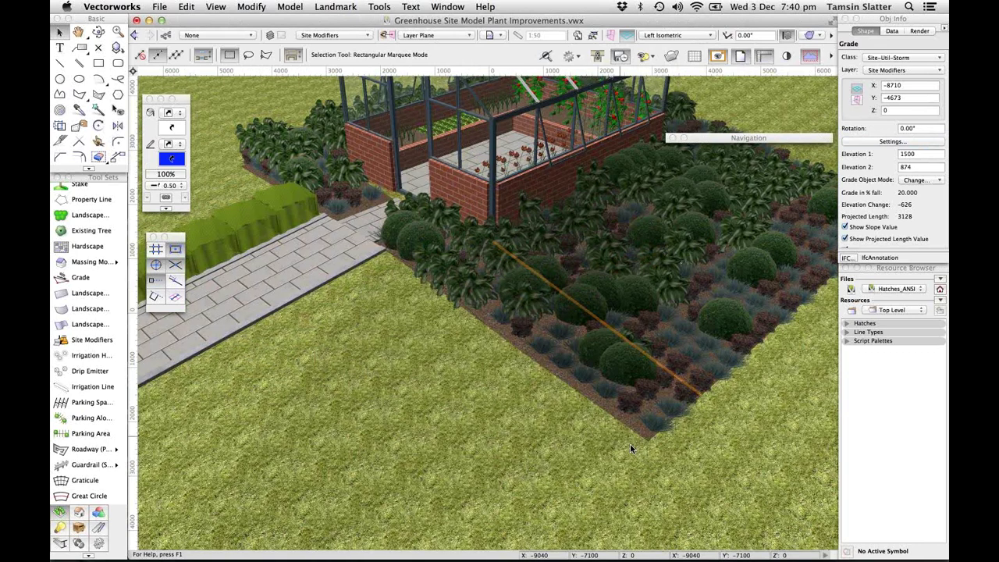
scroll(630, 443, down, 3)
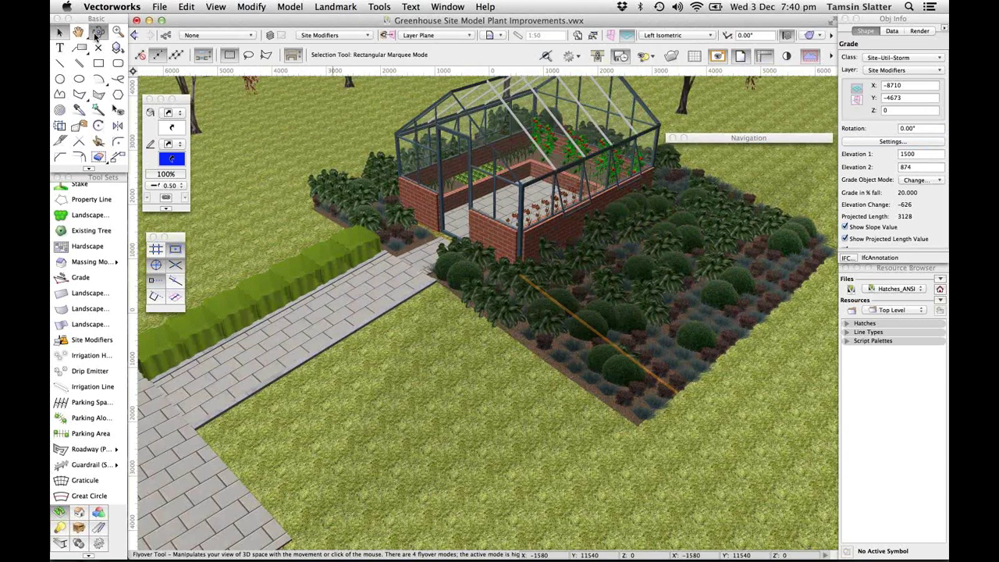
Fly over the model with the Flyover tool to examine the planted slope, greenhouse and paved path from different angles
click(95, 36)
drag(554, 406, 553, 427)
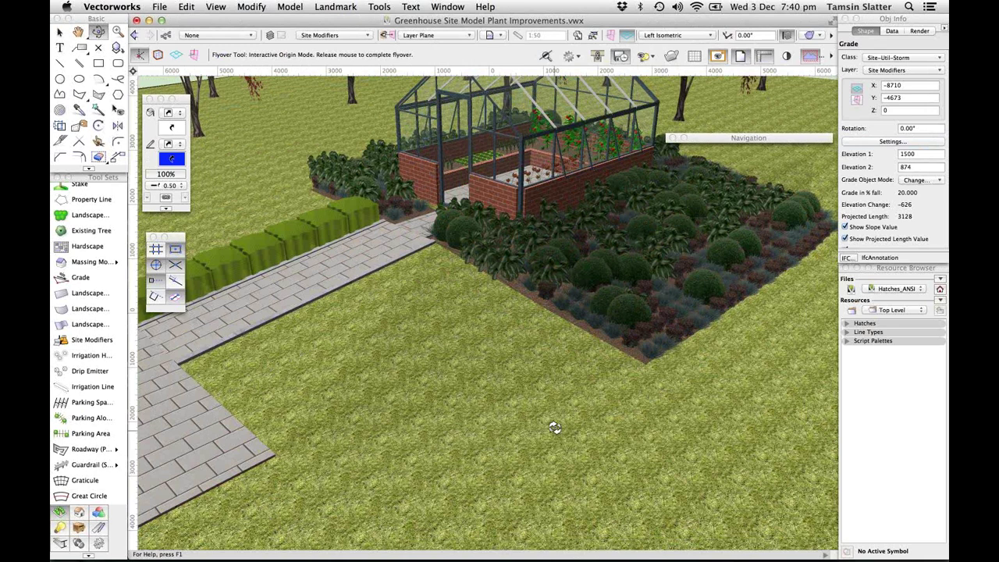
drag(554, 427, 508, 432)
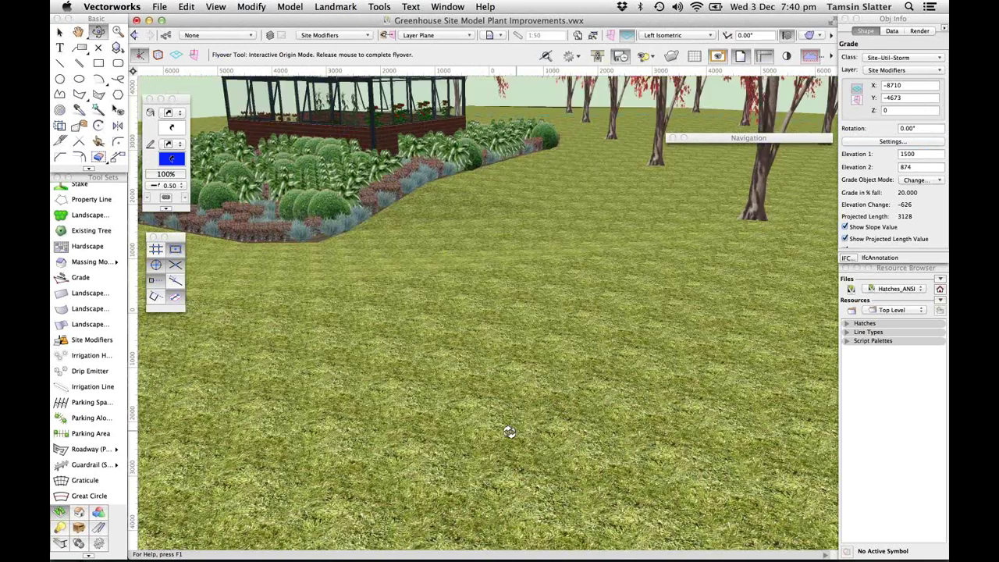
drag(508, 431, 359, 175)
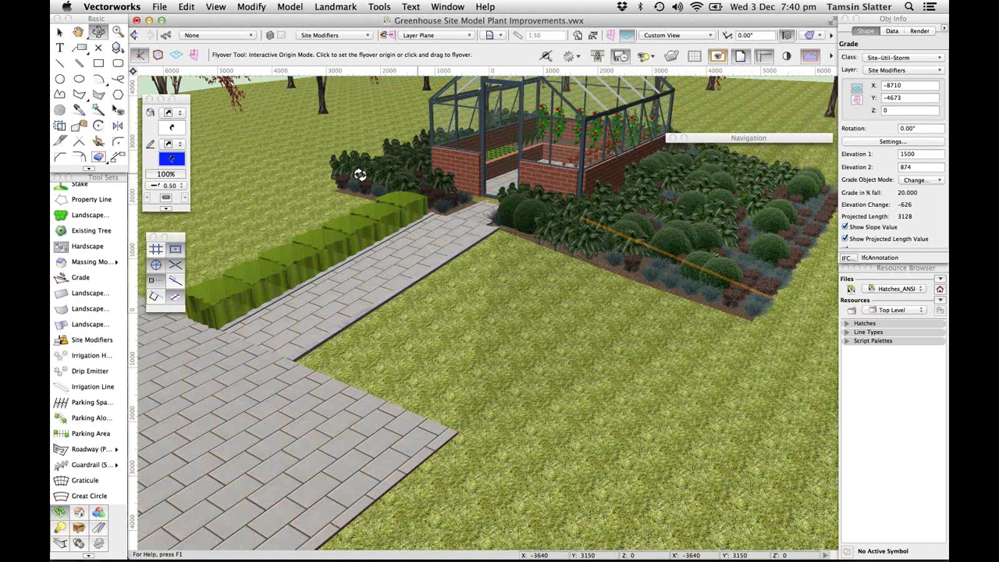
drag(359, 175, 529, 241)
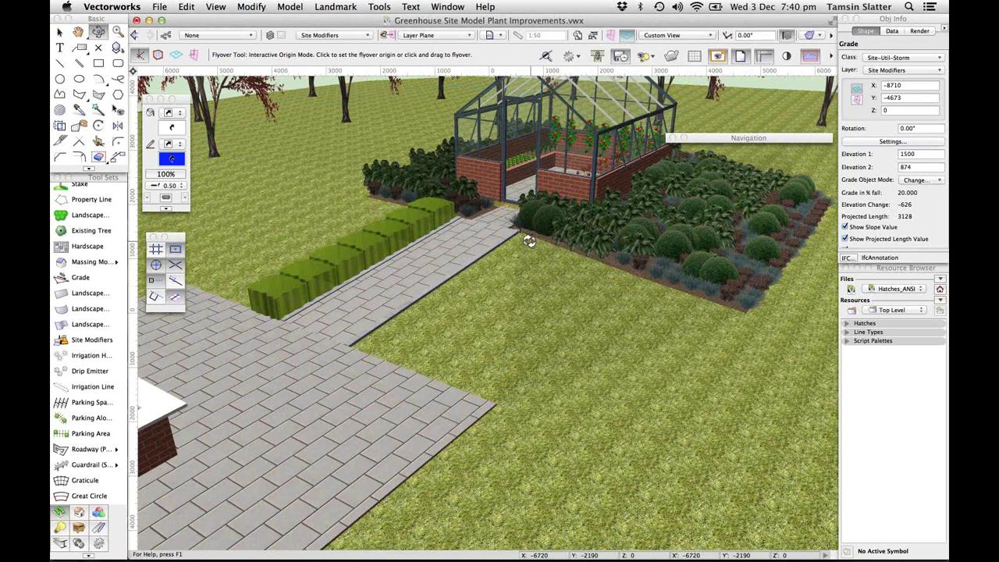
Make Buildings the active layer for working on the greenhouse
drag(528, 241, 525, 199)
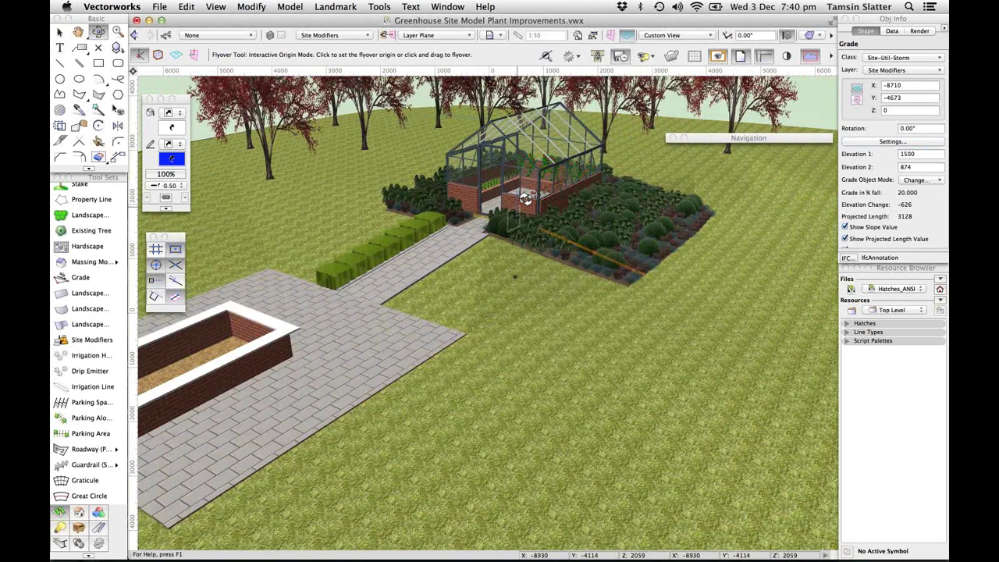
drag(526, 198, 443, 95)
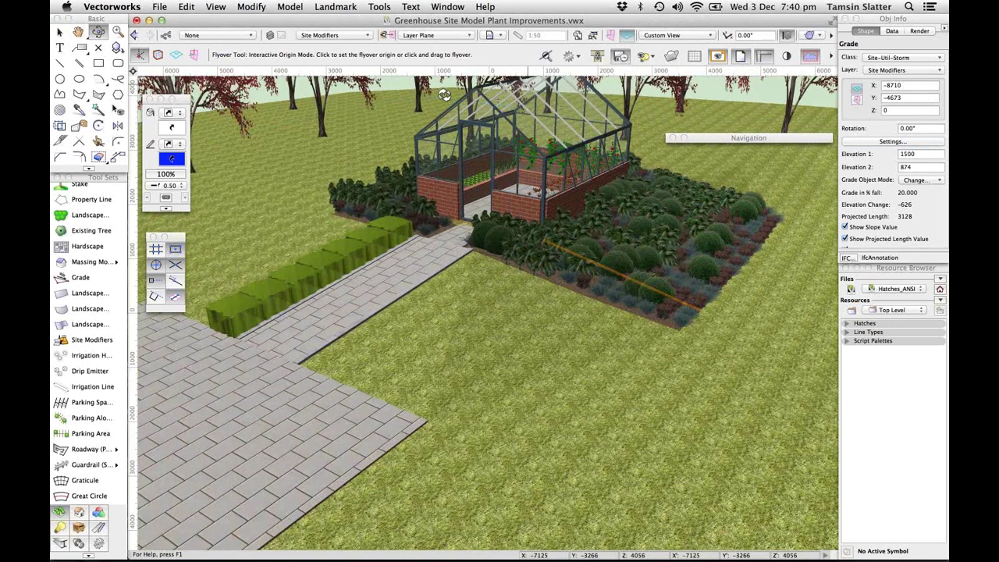
drag(444, 95, 575, 185)
key(x)
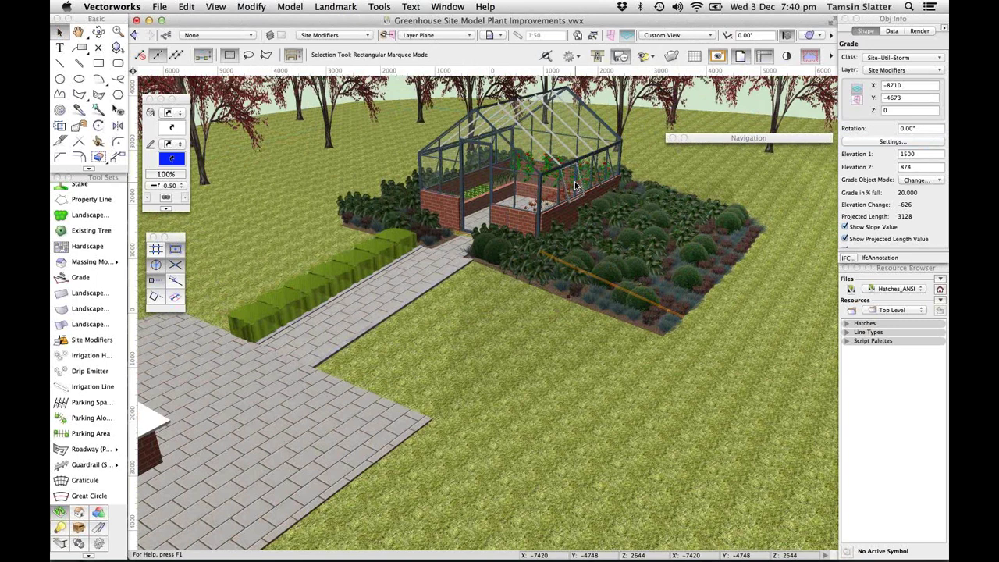
scroll(576, 185, up, 2)
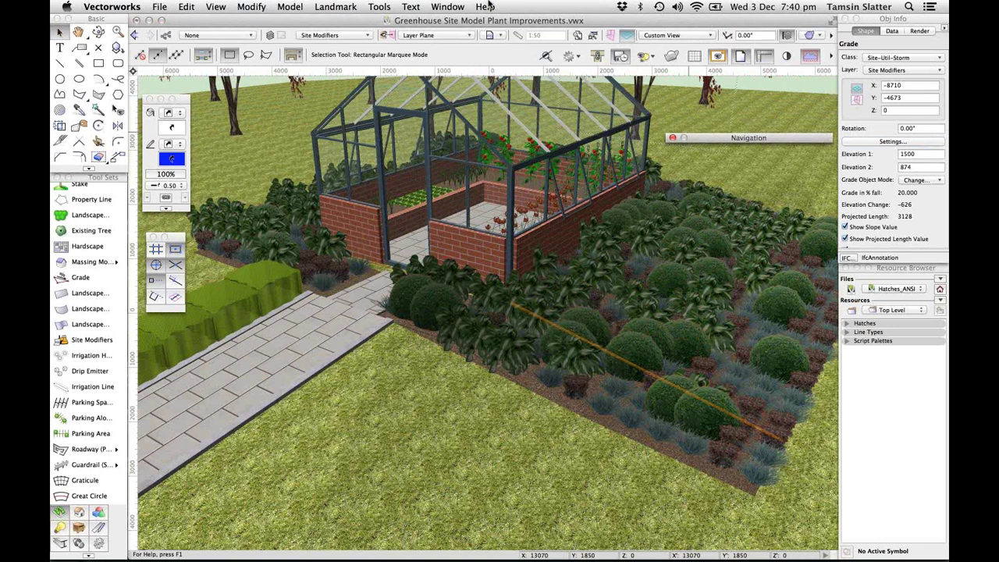
click(333, 35)
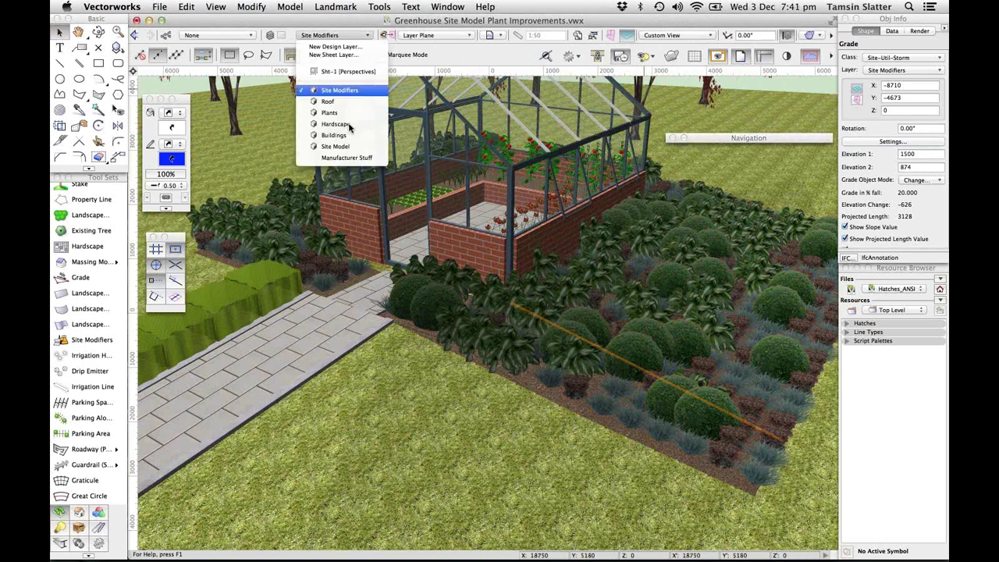
click(351, 138)
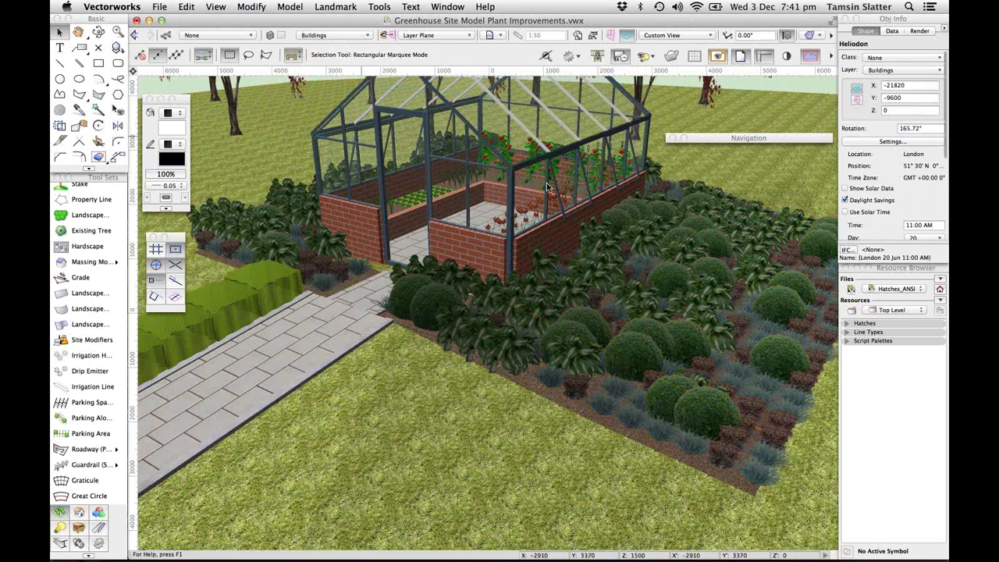
Inspect the greenhouse's front gable wall and its long side wall by selecting each and reading its wall properties
click(492, 249)
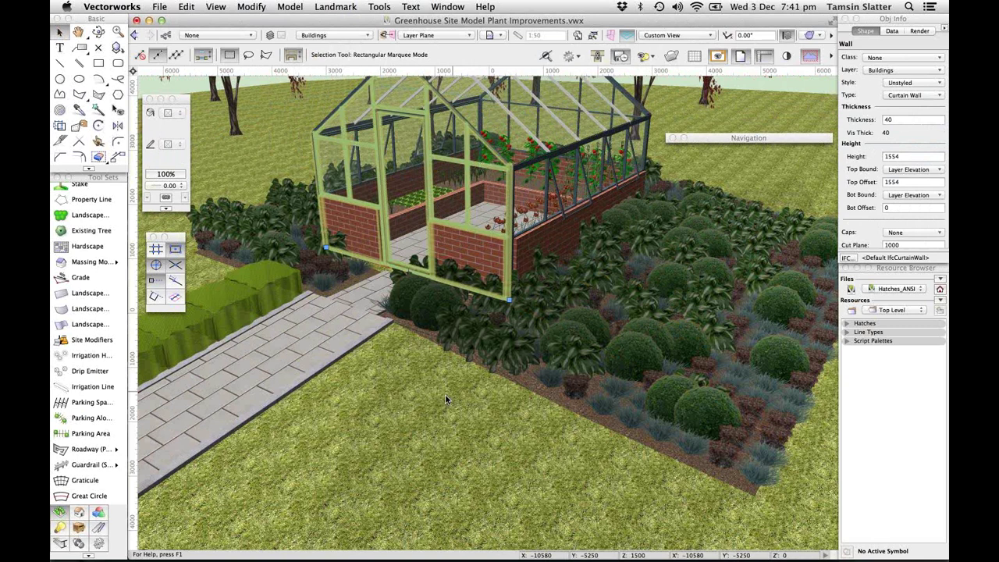
key(super+Right)
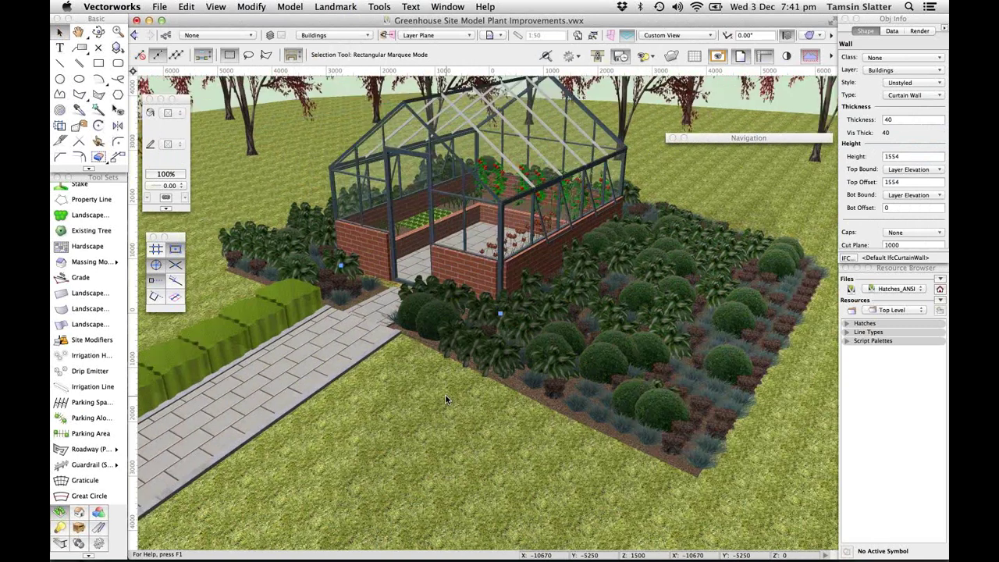
click(519, 246)
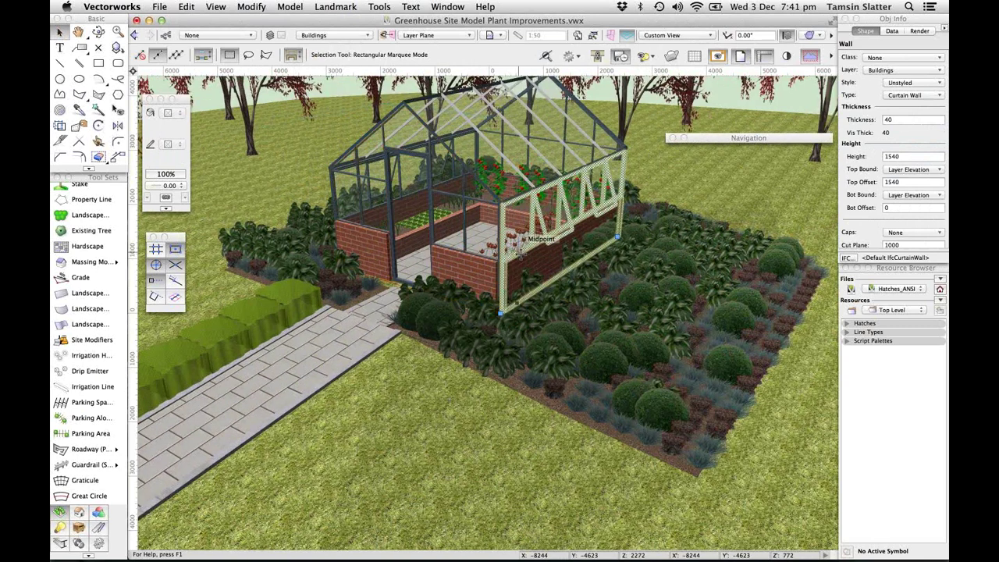
click(336, 36)
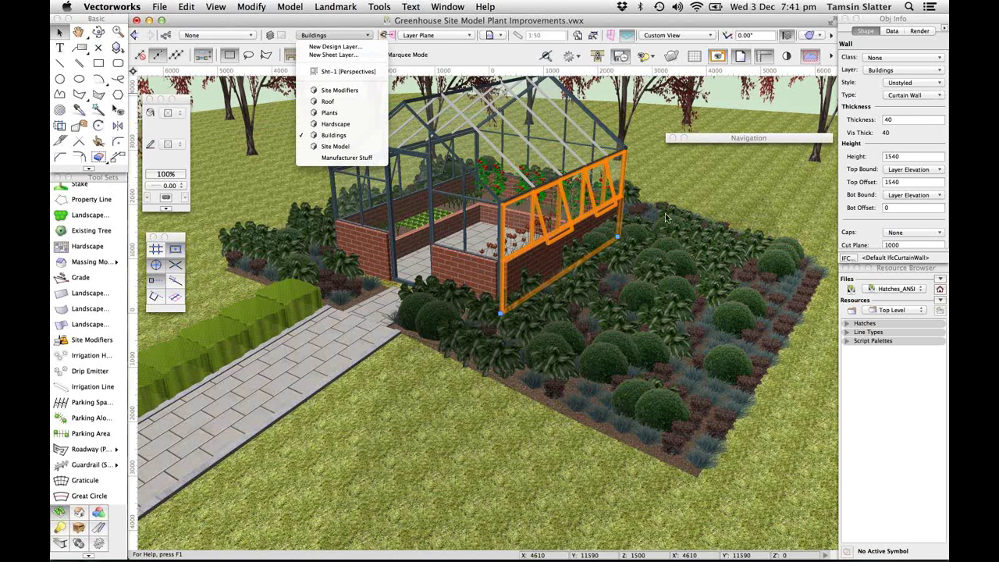
key(Escape)
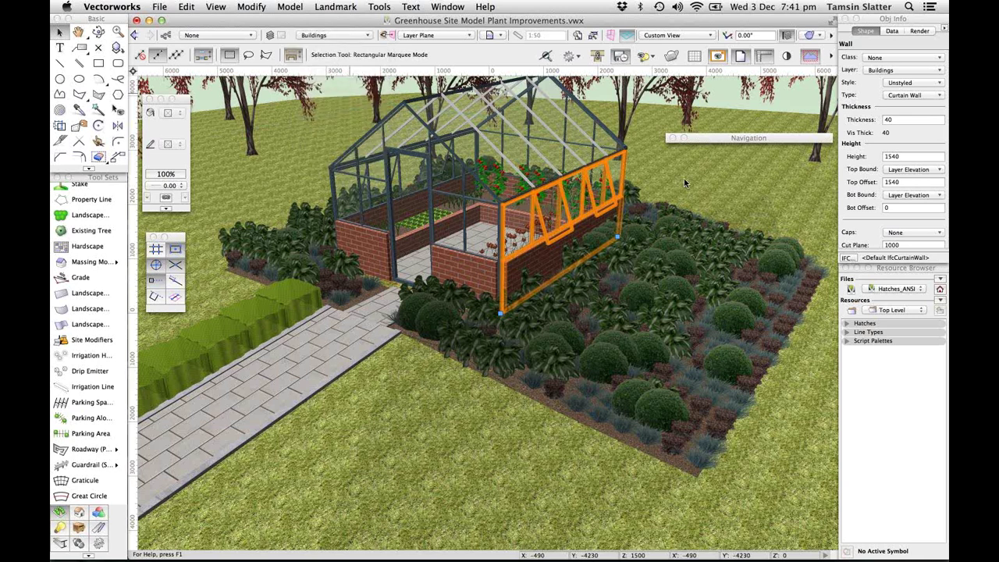
Select the greenhouse's front gable wall and review the wall types available for it
click(475, 262)
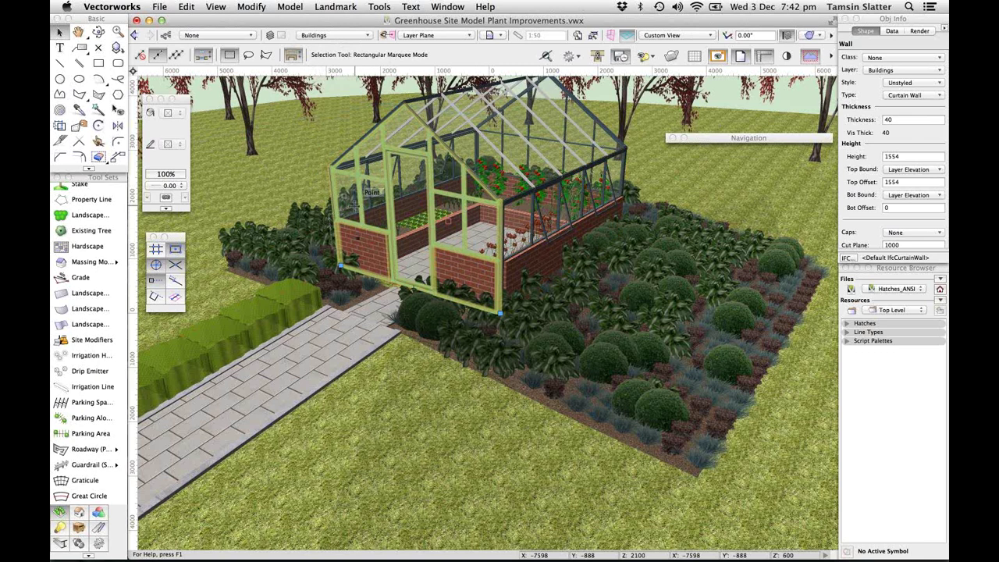
click(446, 181)
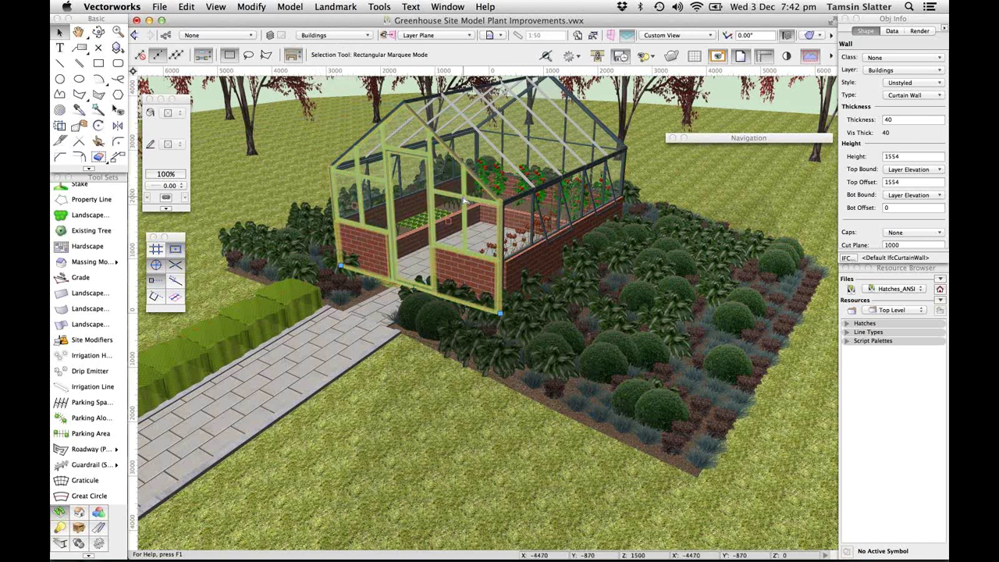
click(464, 200)
scroll(851, 235, down, 2)
scroll(870, 207, up, 3)
scroll(872, 205, down, 1)
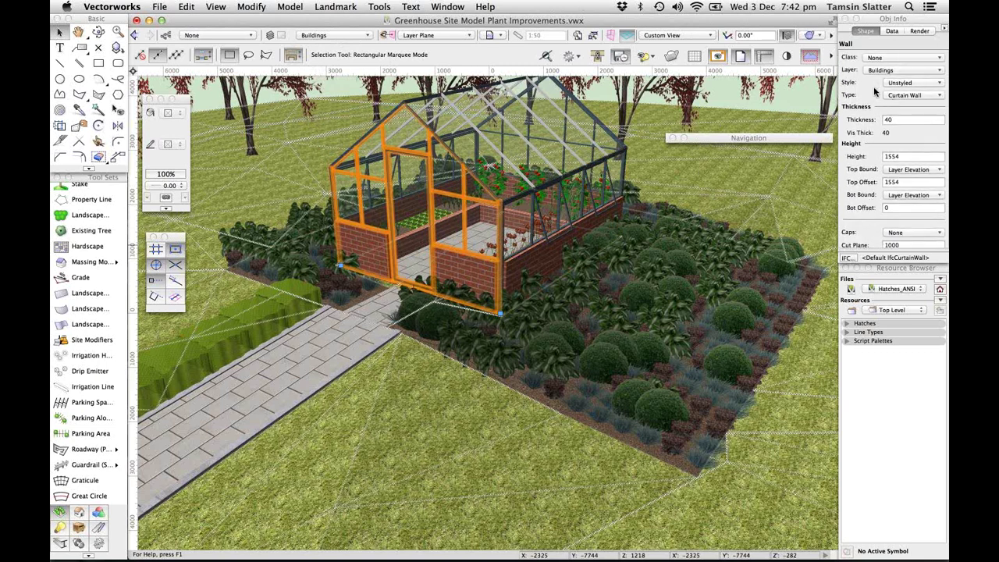
click(901, 95)
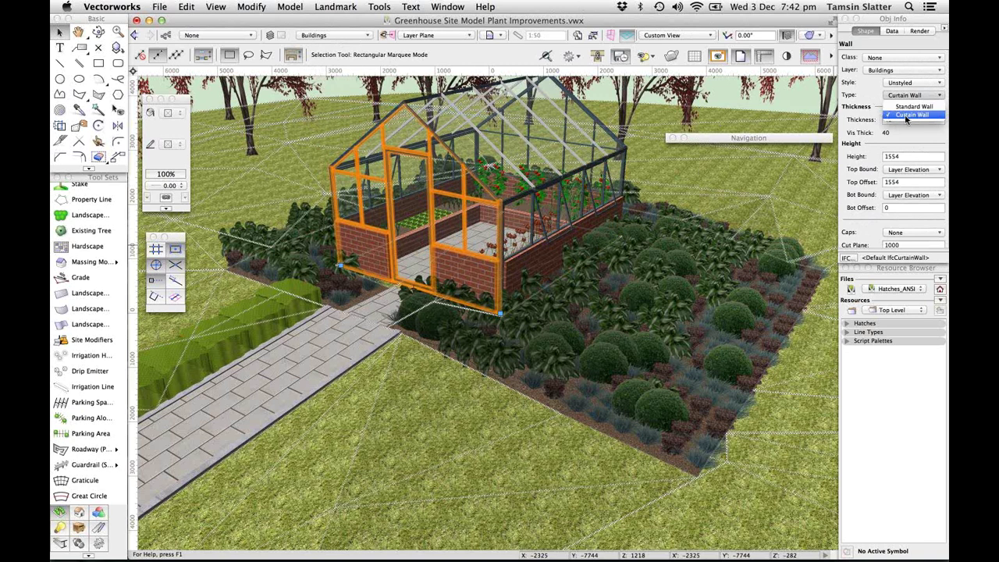
click(873, 177)
Review the front wall's Curtain Wall Grid and the frame type options for its Vertical Frames, then cancel the Frame Settings
scroll(873, 177, down, 5)
scroll(873, 177, down, 5)
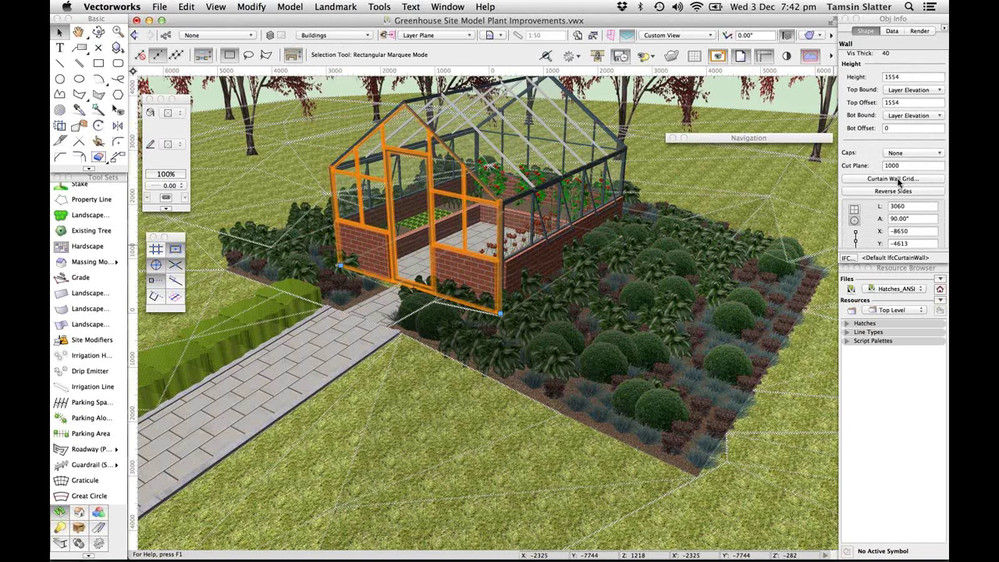
click(897, 179)
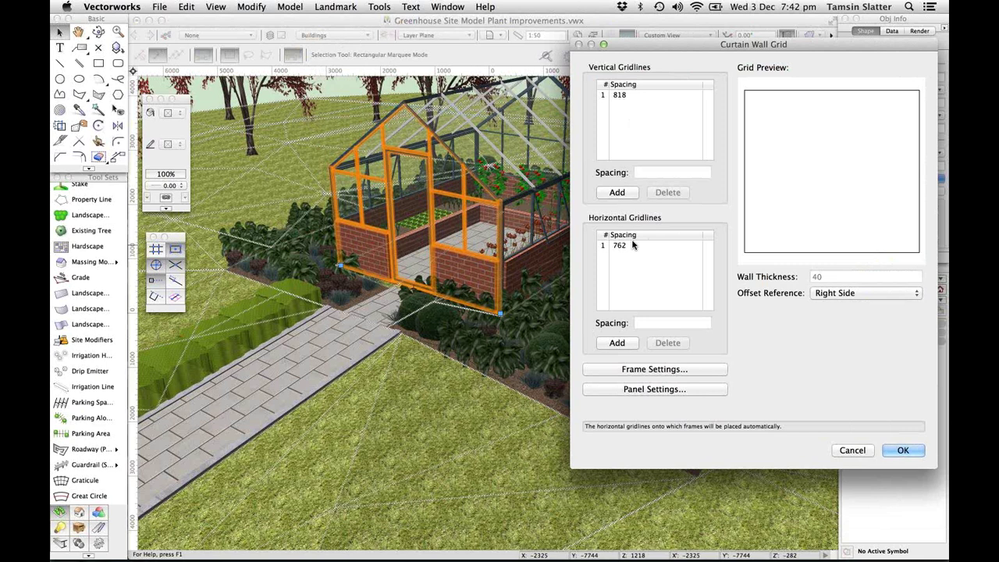
click(653, 372)
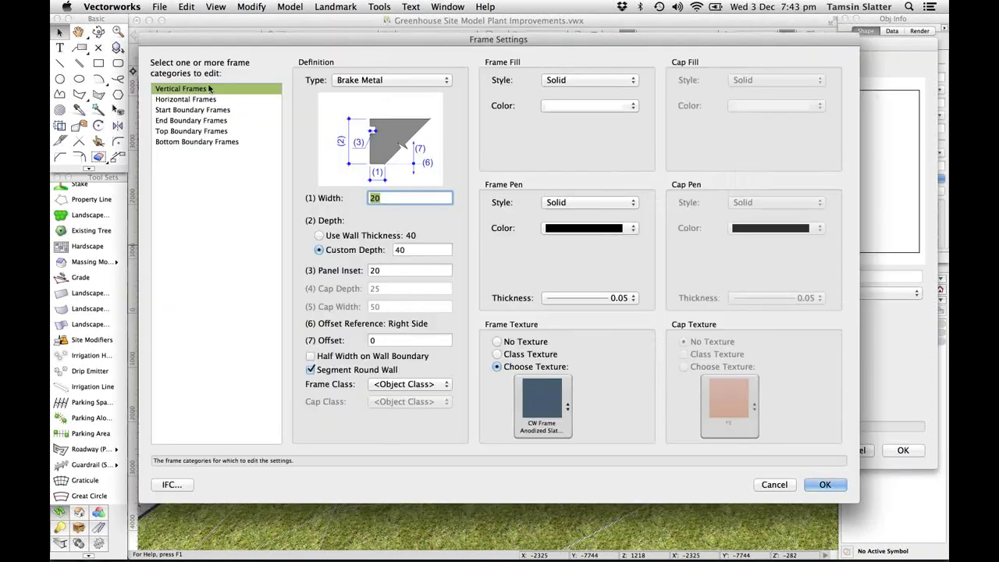
click(436, 81)
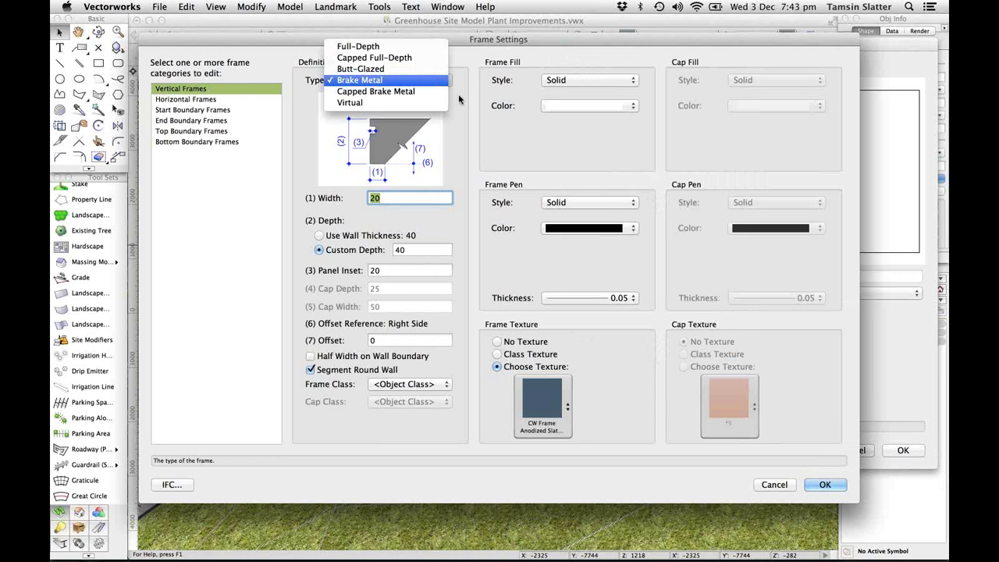
click(519, 157)
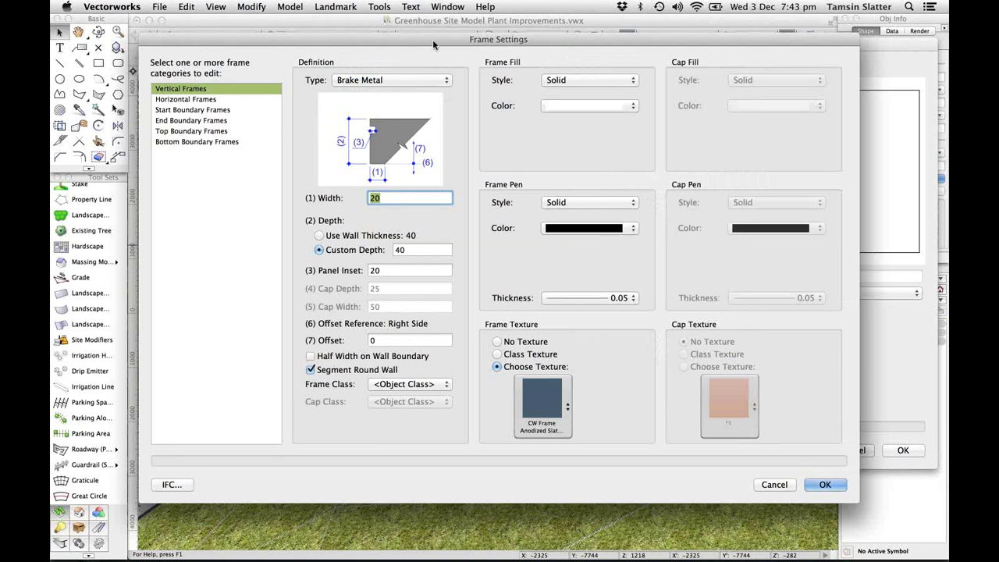
drag(435, 48, 552, 237)
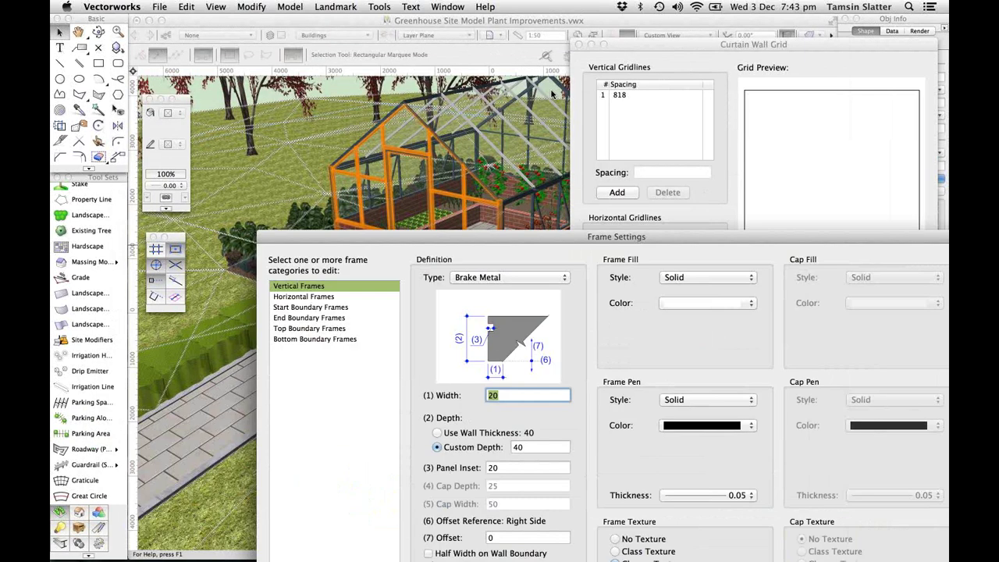
drag(552, 94, 480, 42)
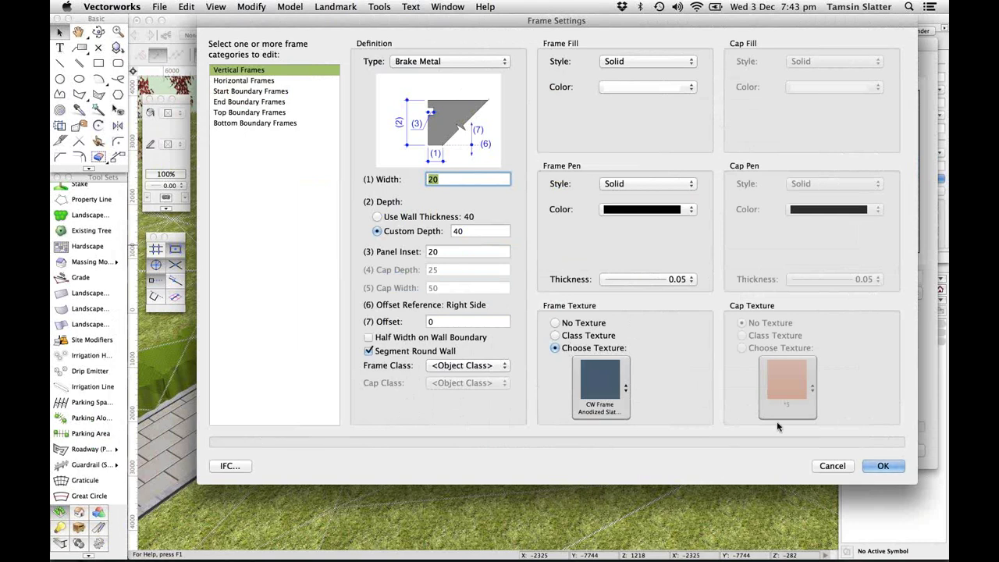
click(832, 467)
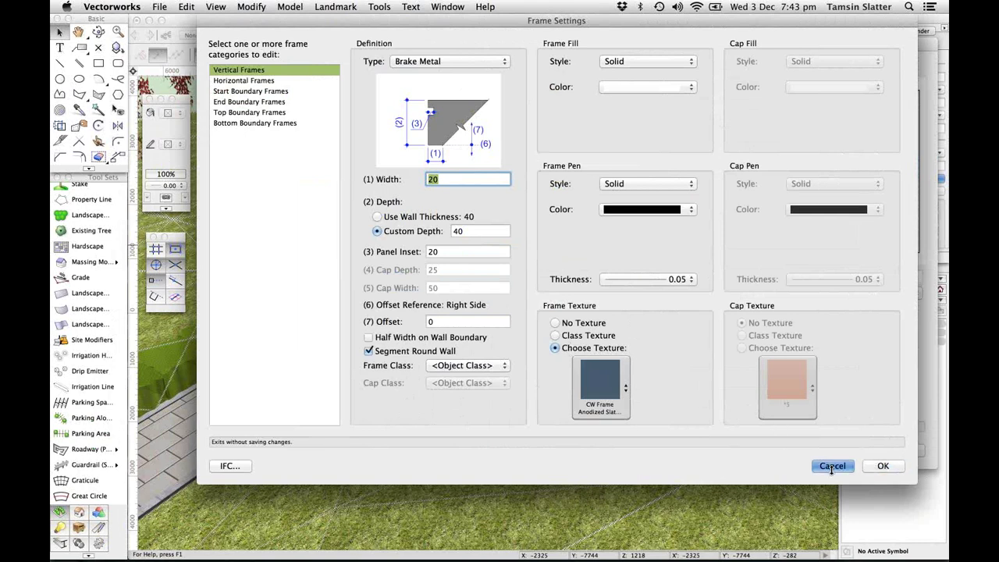
Review the panel type options in the front wall's Panel Settings and leave the curtain wall grid without changes
click(662, 389)
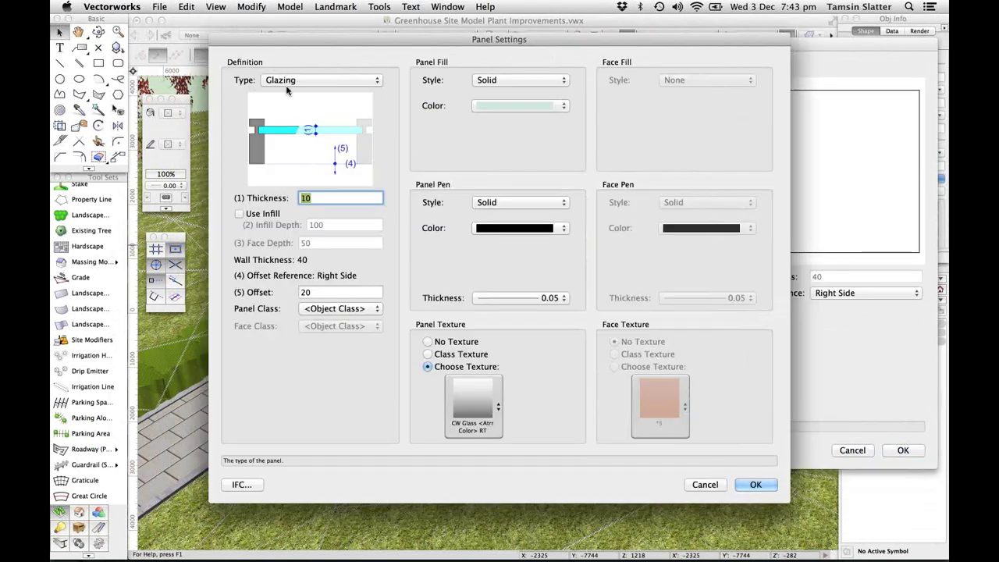
click(329, 83)
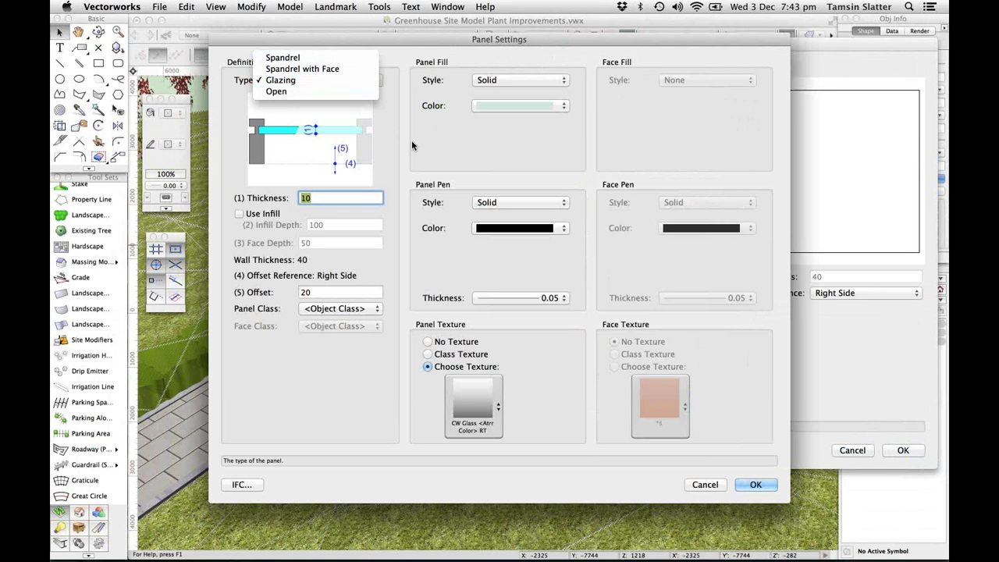
click(452, 172)
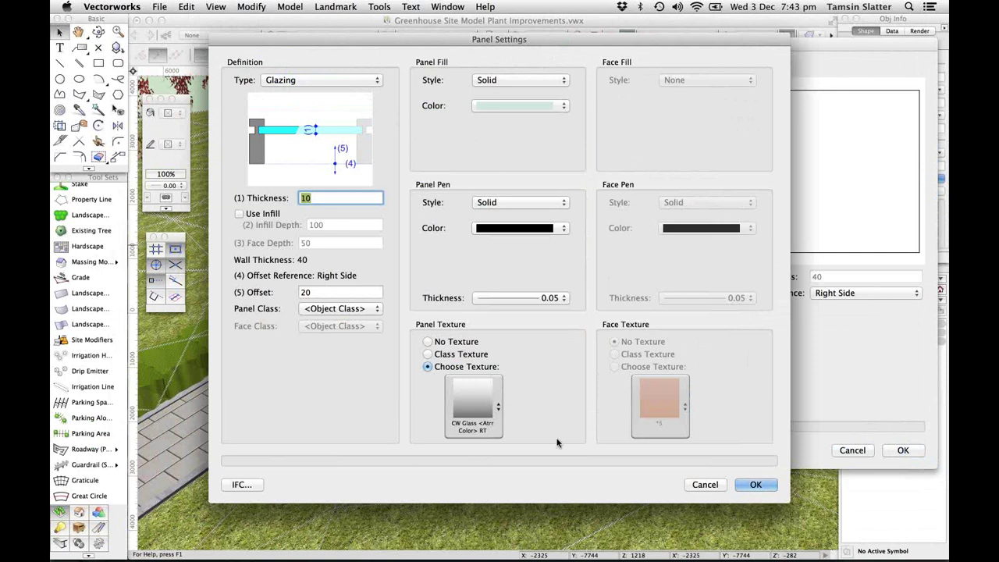
click(754, 485)
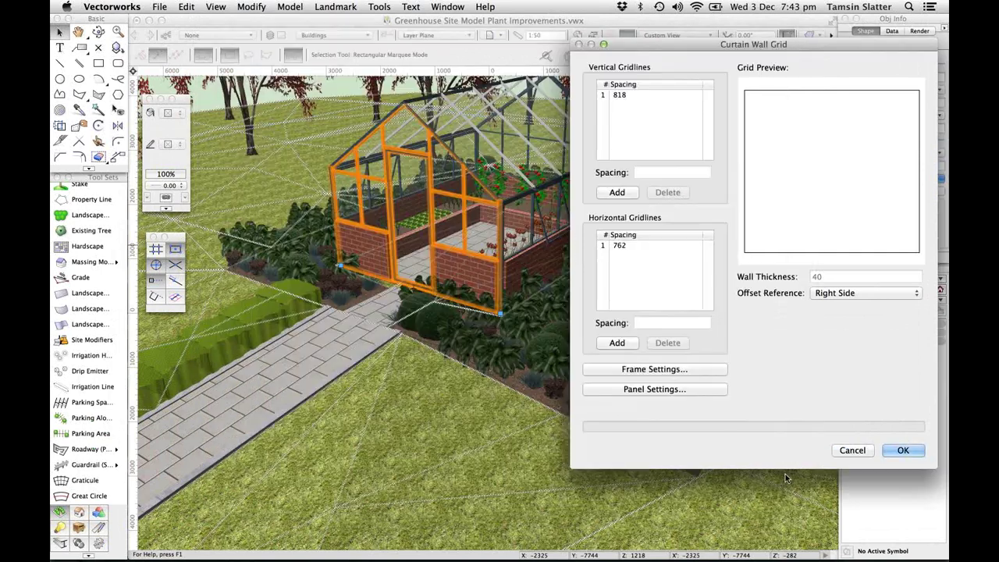
click(861, 457)
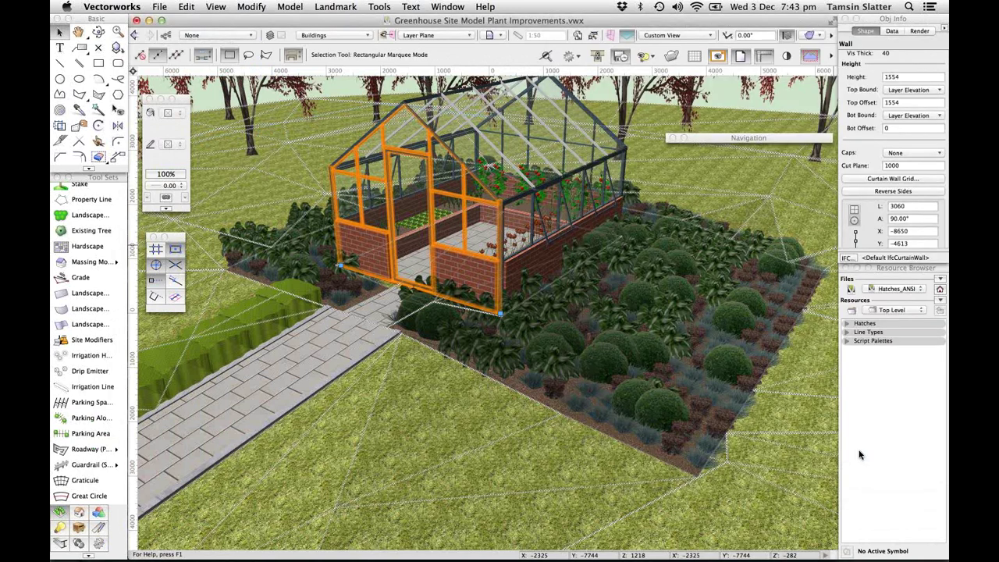
Select the brick panel beside the greenhouse door on the path's hedge side with the Edit Curtain Wall tool in Select Panel Mode
click(79, 512)
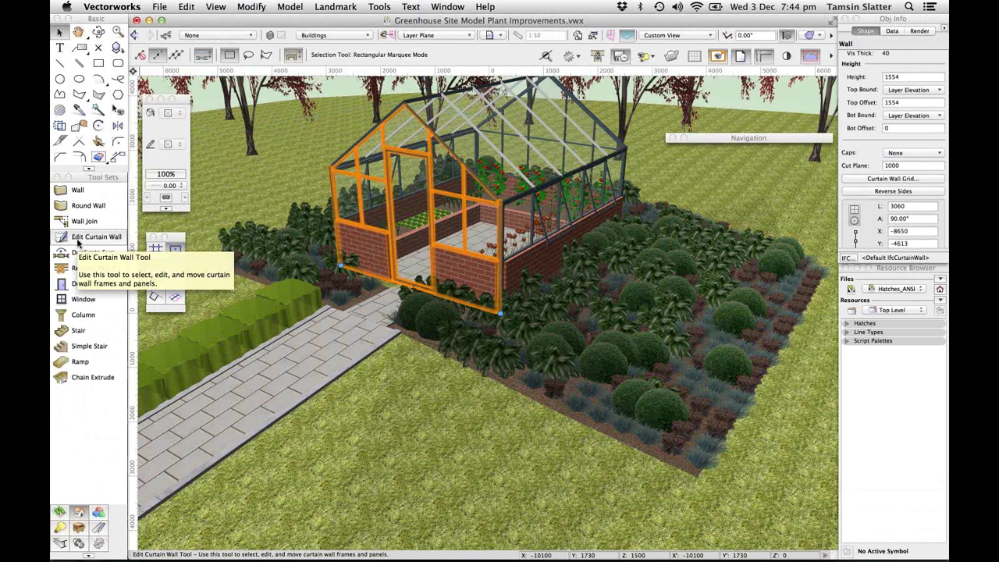
click(77, 243)
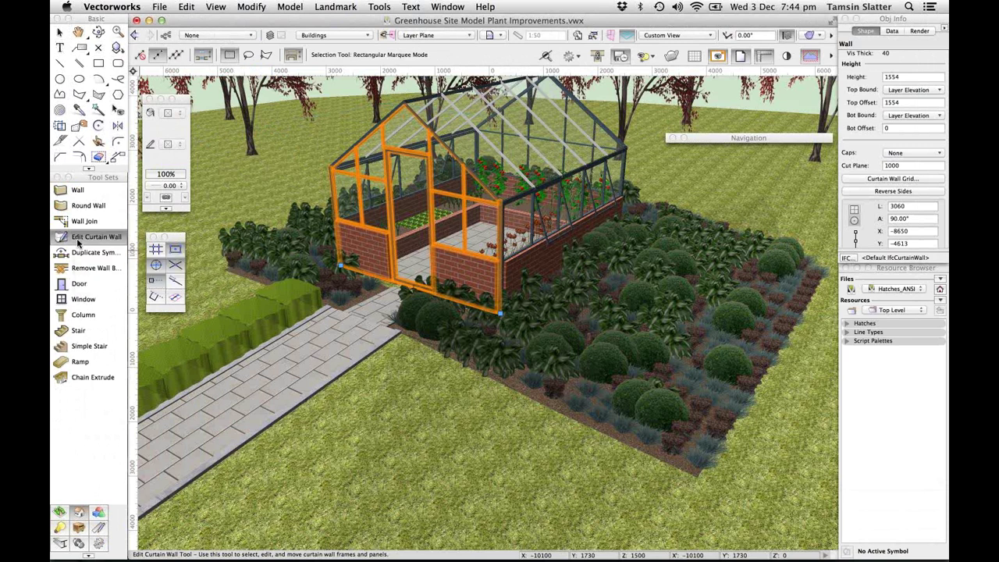
click(157, 55)
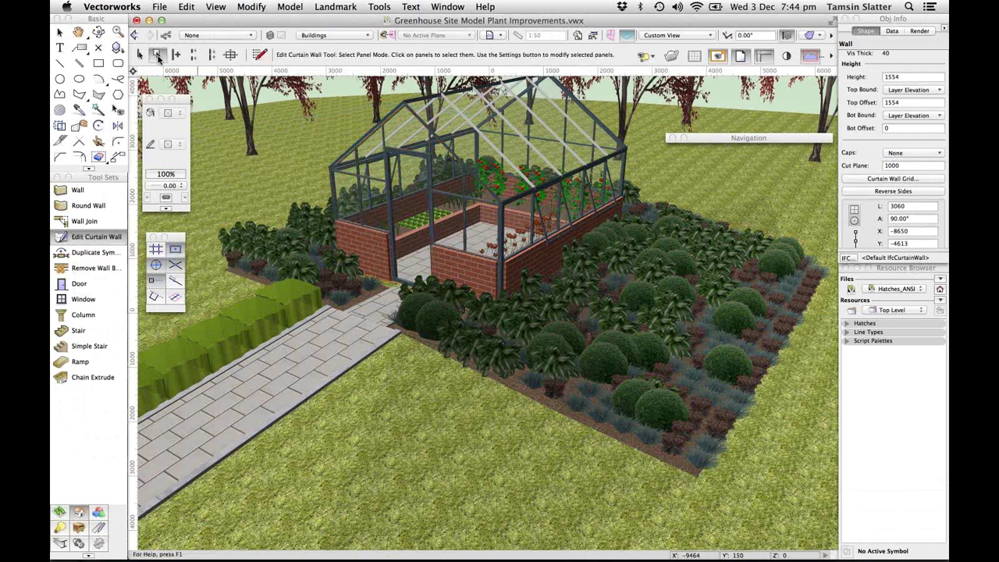
click(377, 248)
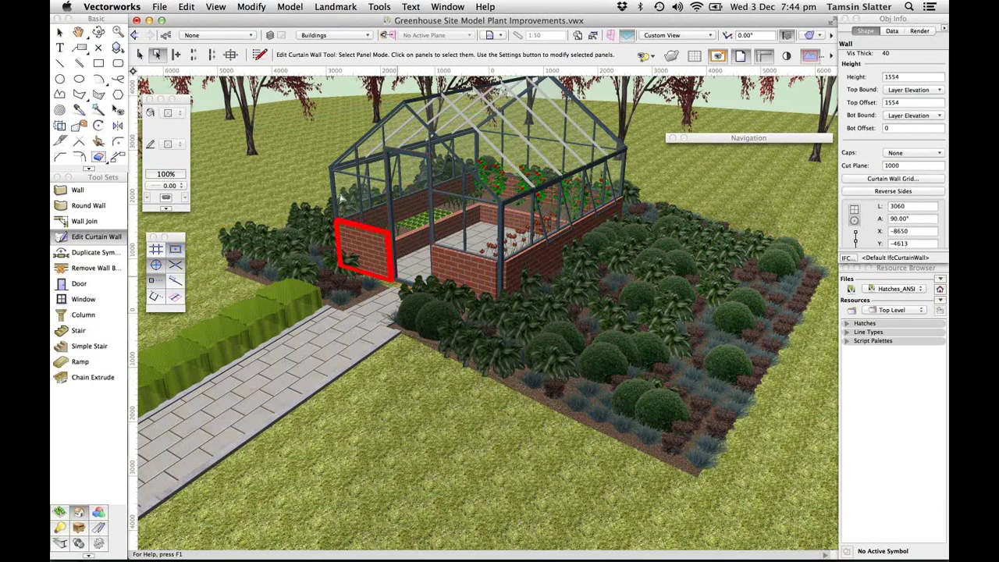
Review the selected brick panel's type, depths and textures in its Panel Settings and cancel without changes
click(259, 56)
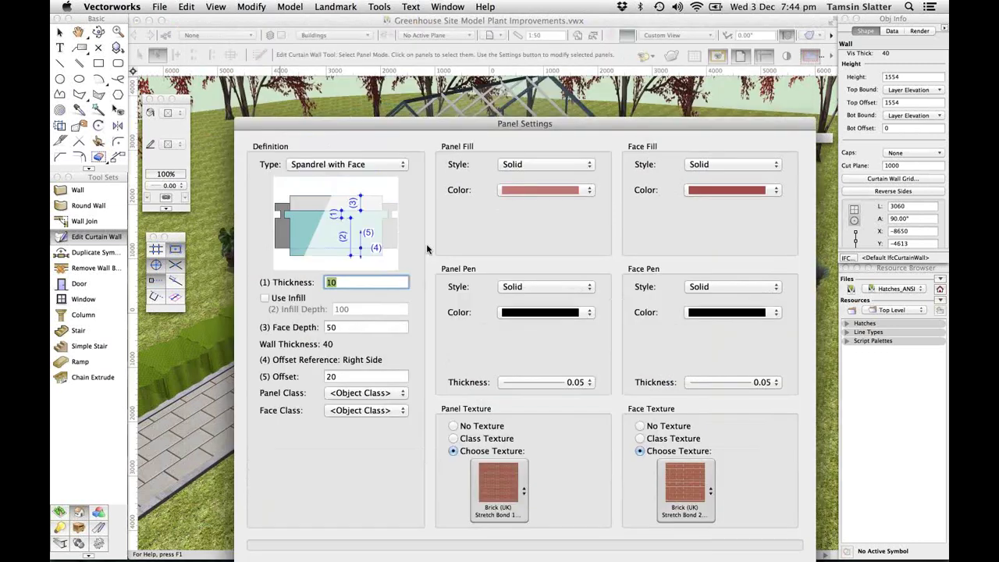
drag(306, 39, 613, 200)
drag(613, 163, 527, 72)
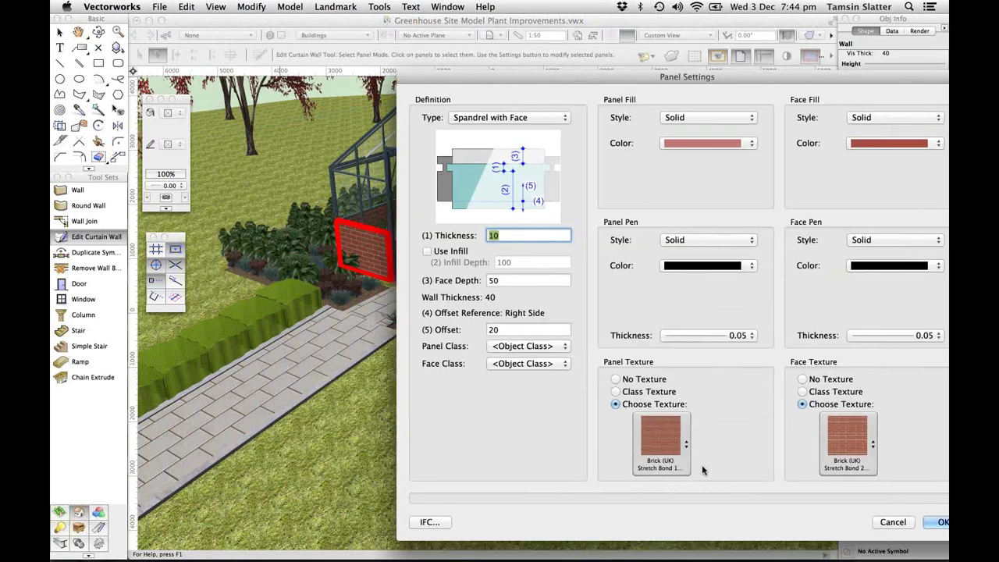
click(894, 522)
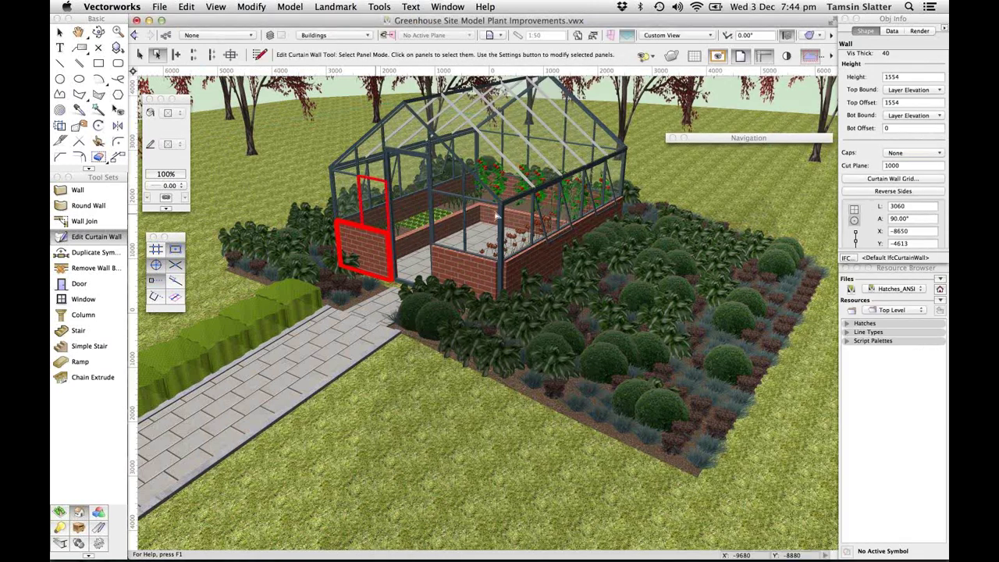
Deselect the front wall and inspect the raised beds and planting inside the greenhouse up close, returning to the overall view
click(59, 32)
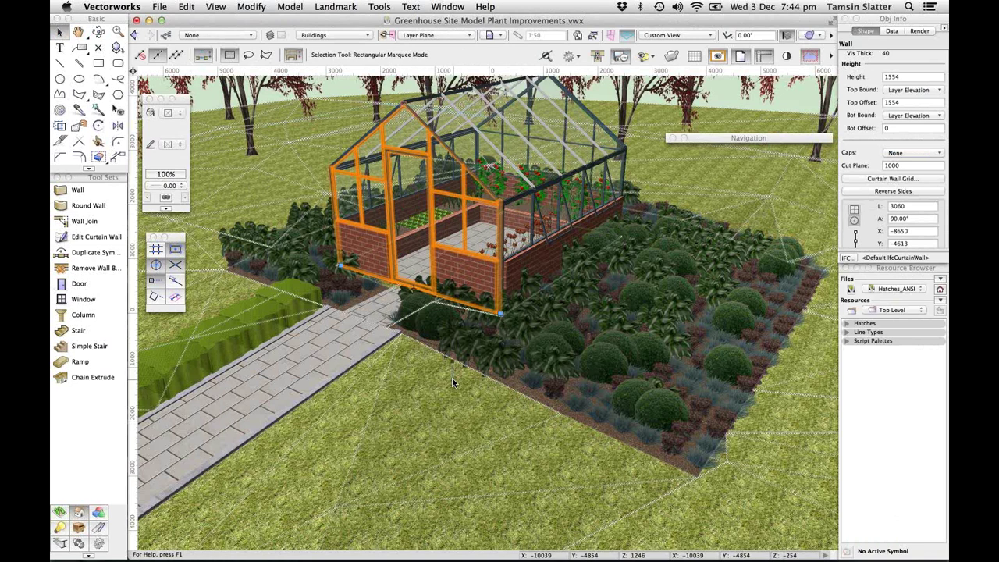
click(210, 102)
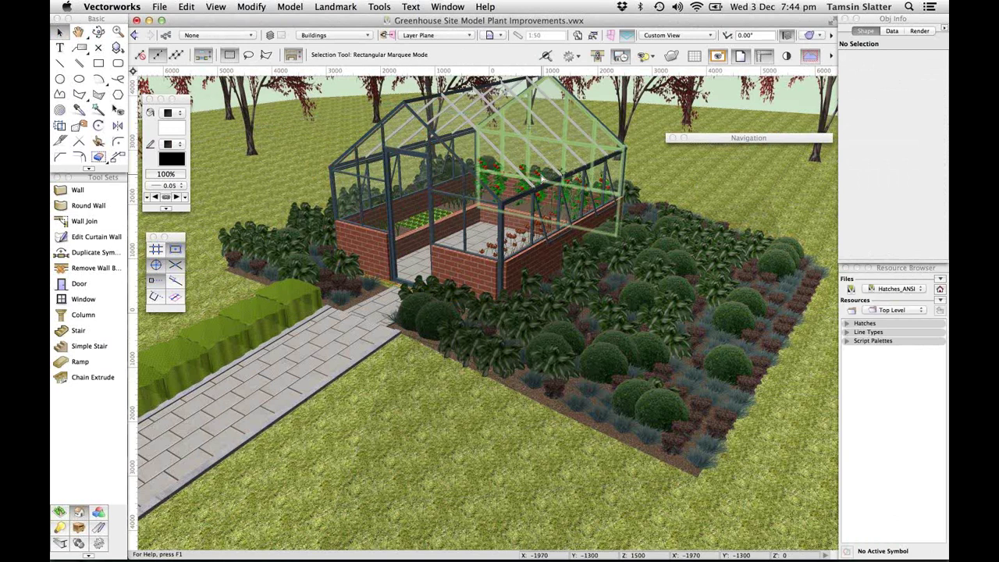
scroll(542, 179, up, 3)
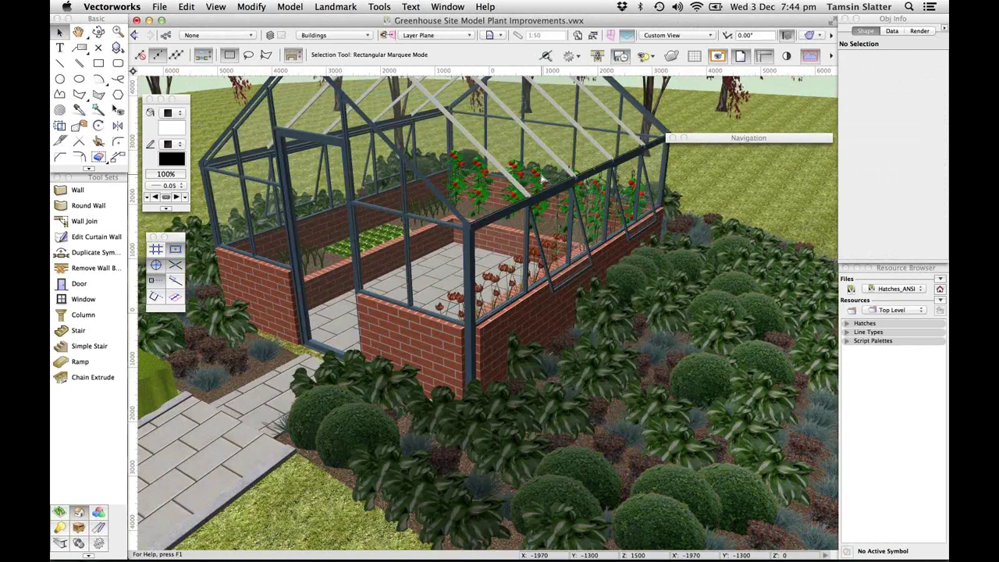
scroll(543, 178, up, 3)
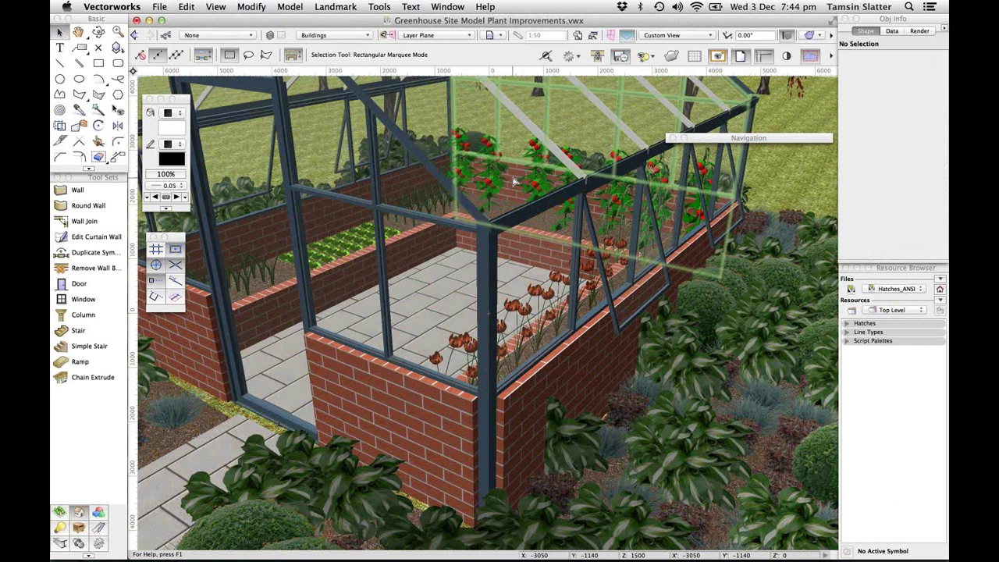
scroll(514, 181, up, 3)
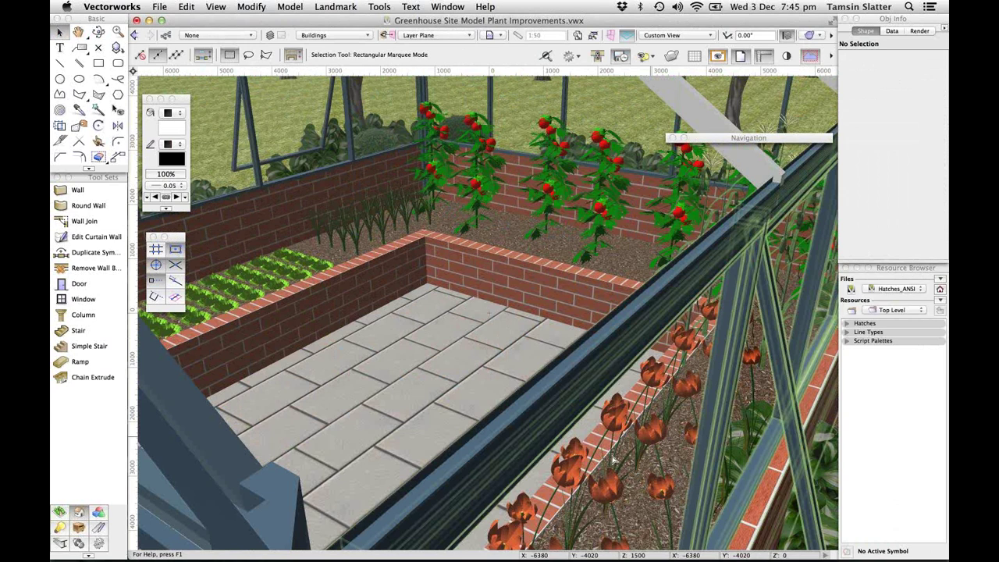
scroll(371, 248, down, 2)
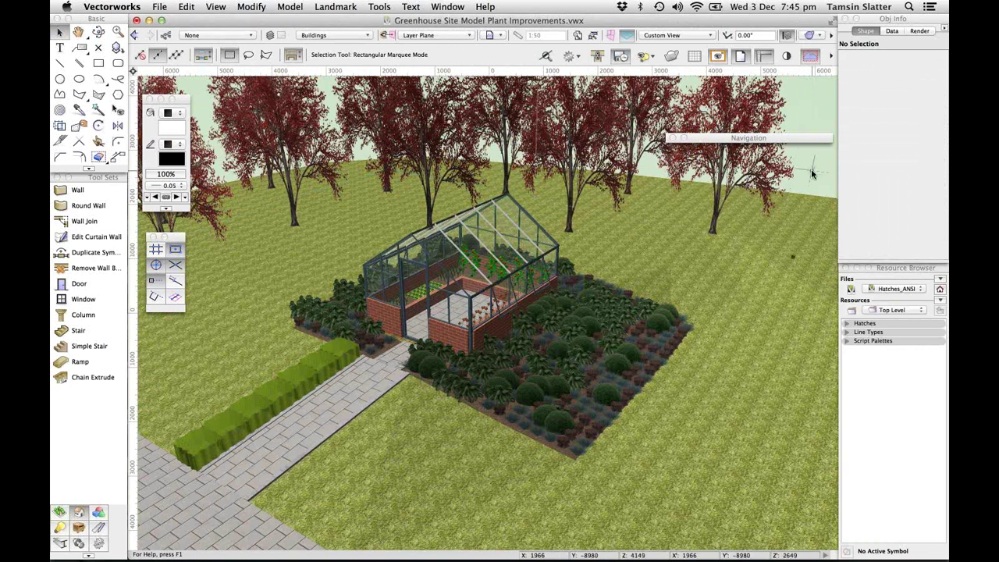
Create a new blank document and start a SketchUp import into it
key(super+n)
click(712, 267)
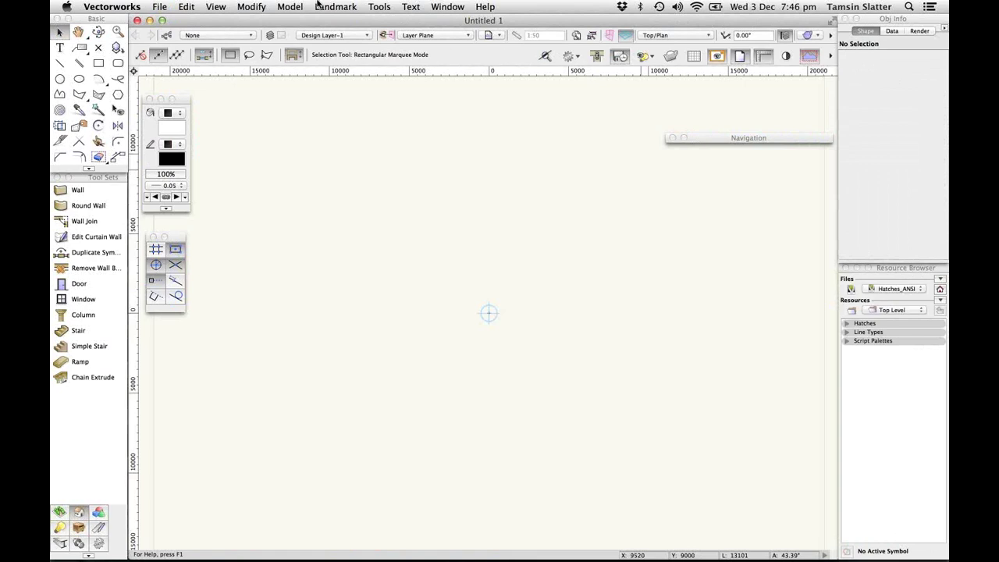
click(159, 6)
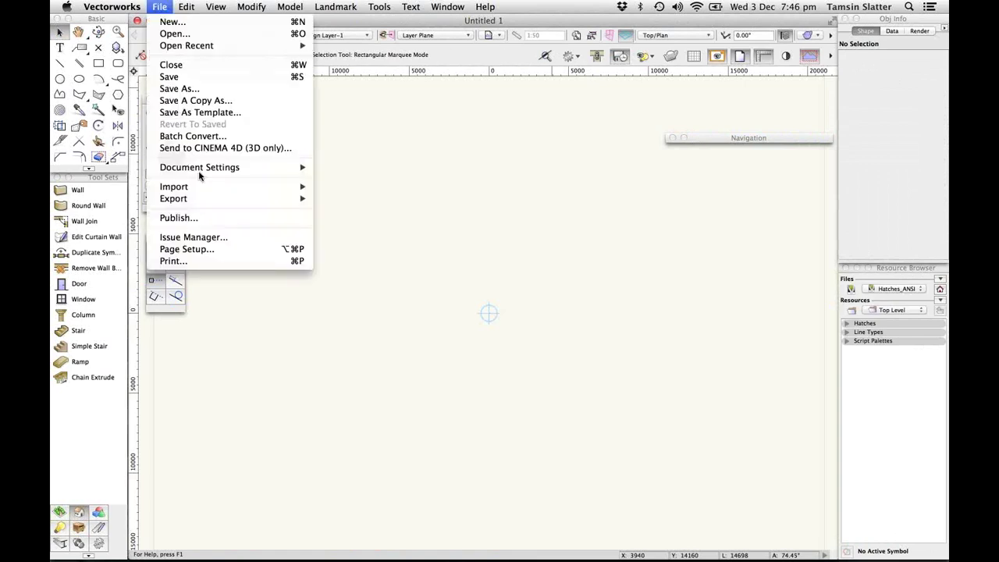
mouse_move(231, 188)
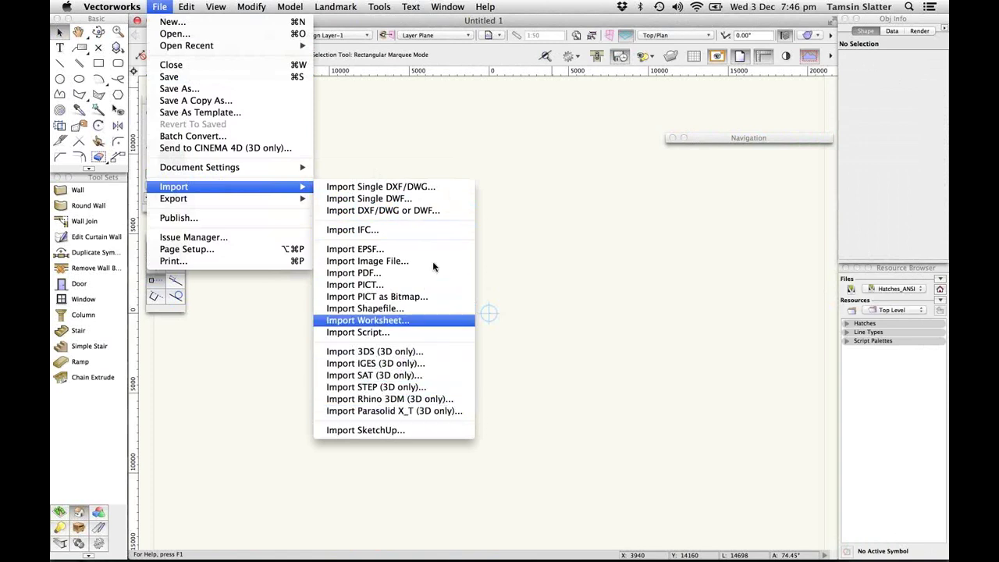
click(434, 430)
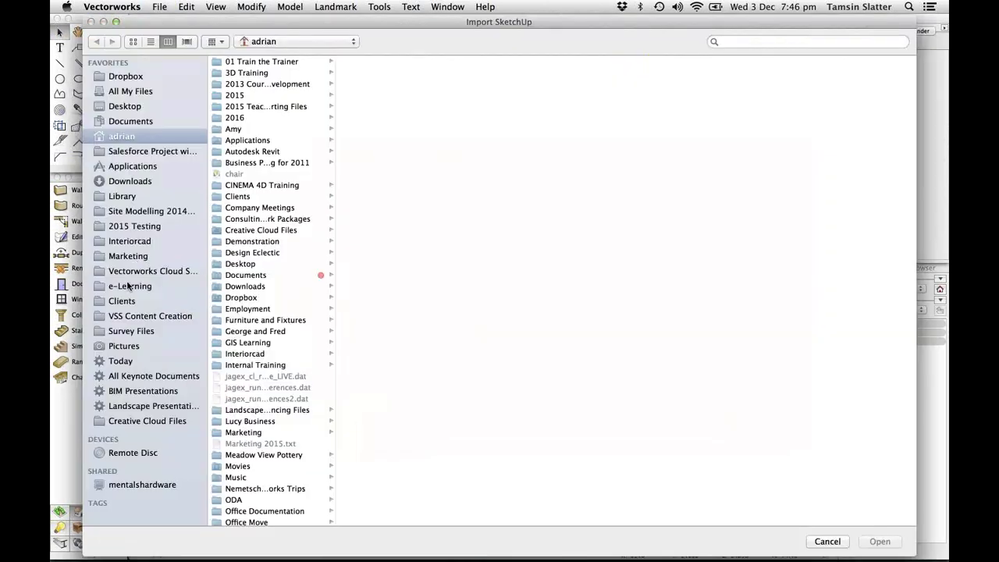
Choose Huf House with Landscape.skp from Marketing > 2015 Launch > 2015 Demo Example Files as the SketchUp file to import
click(129, 258)
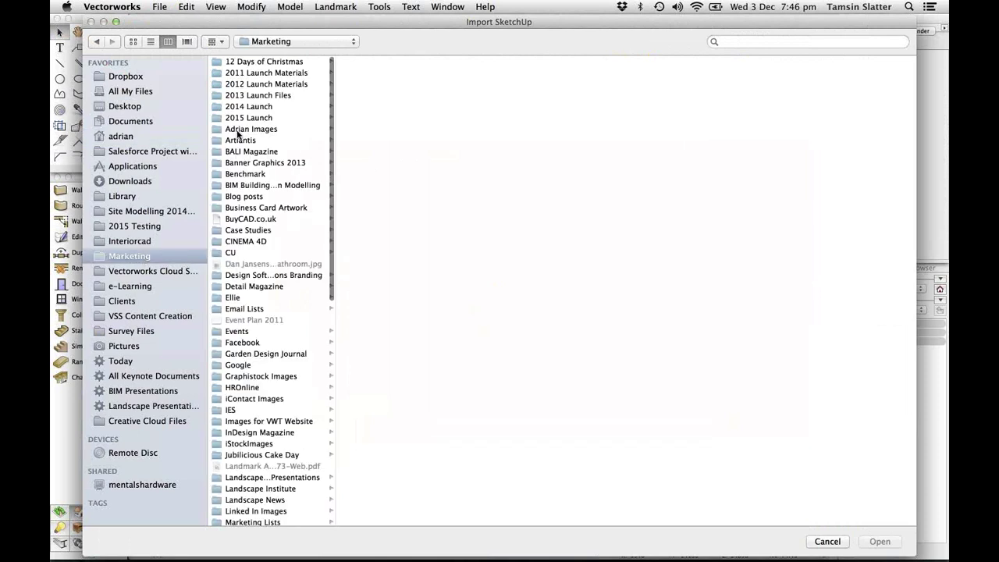
click(259, 117)
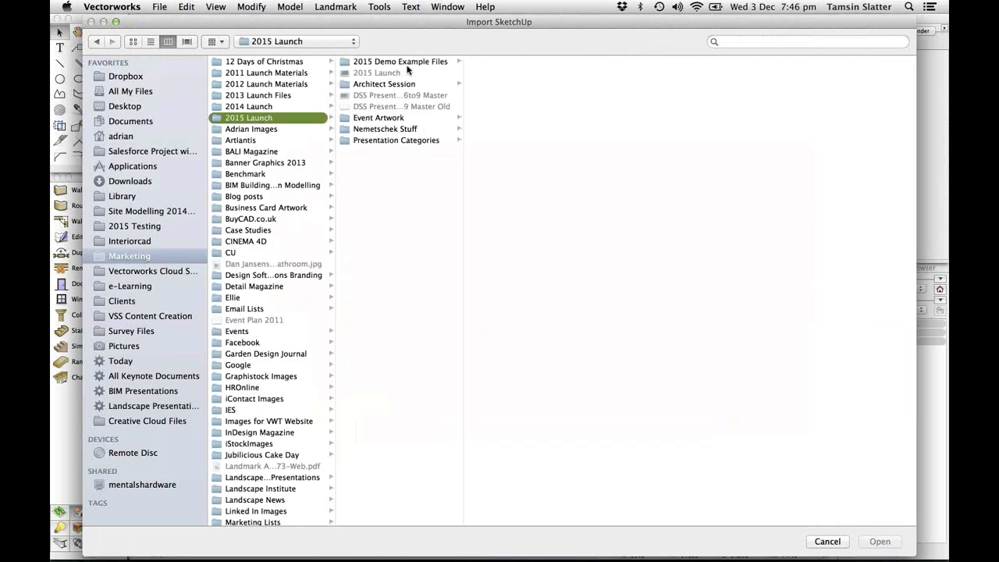
click(403, 62)
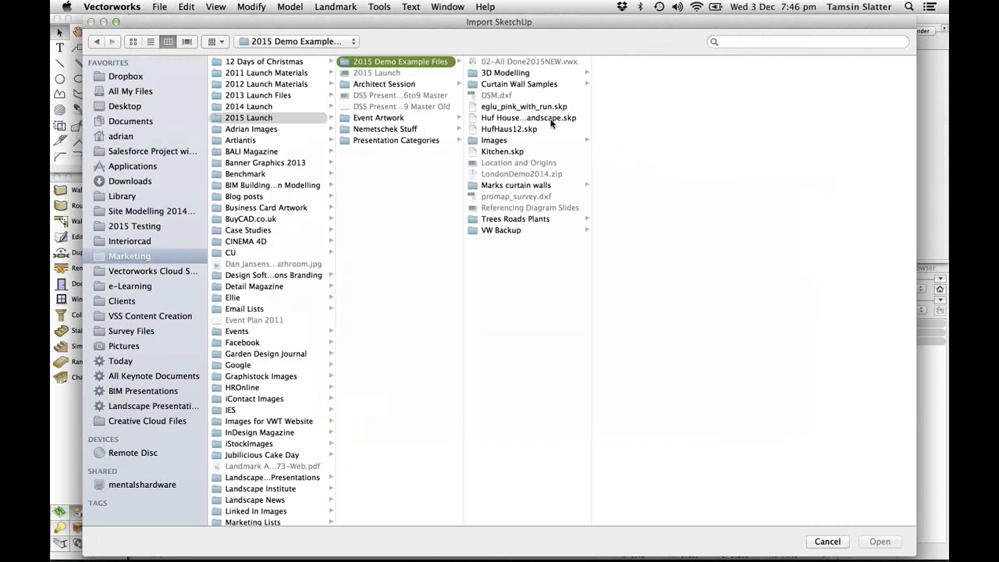
click(551, 119)
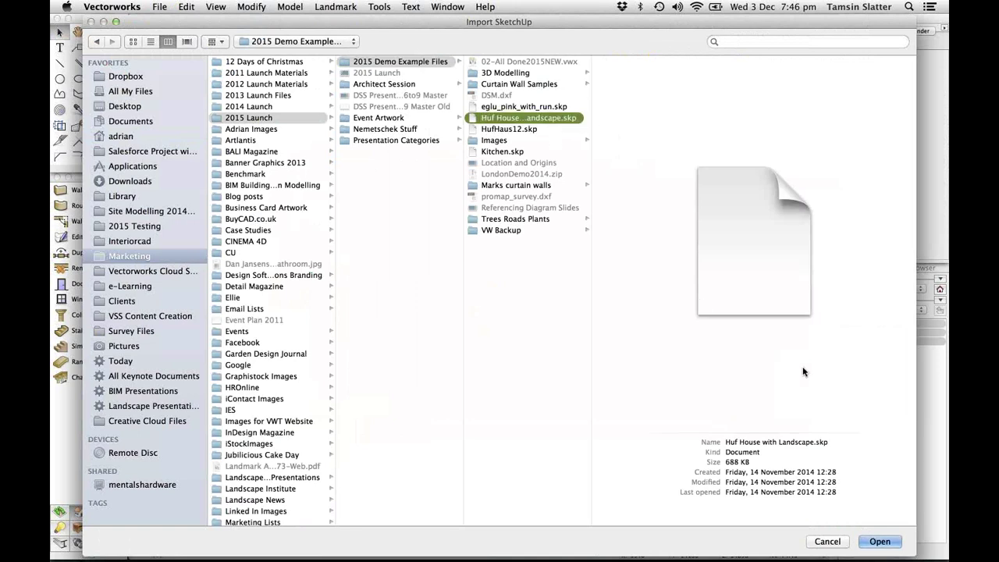
click(880, 541)
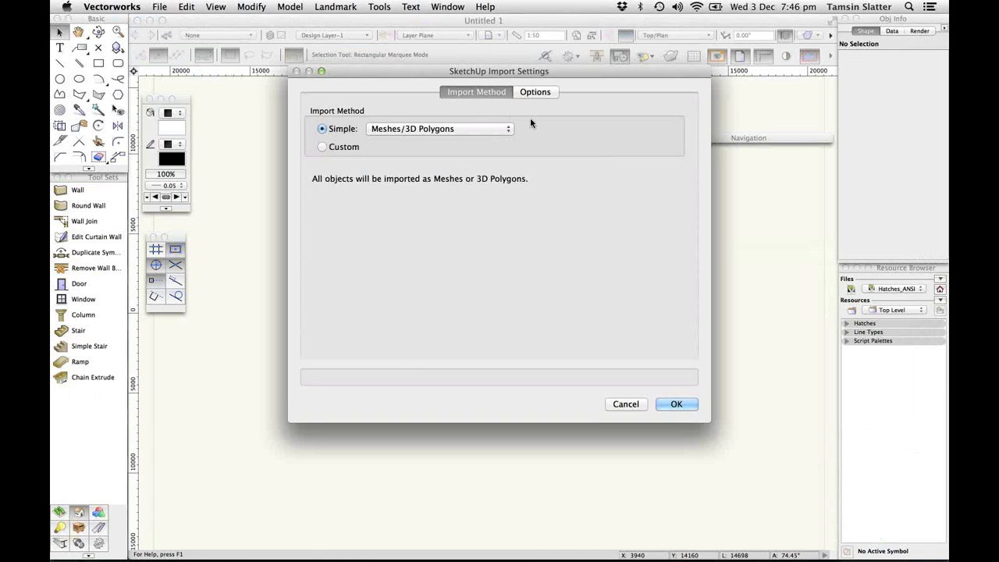
Enable Create Renderworks Textures for All Materials and import the geometry as a Vectorworks Mesh Object
click(535, 93)
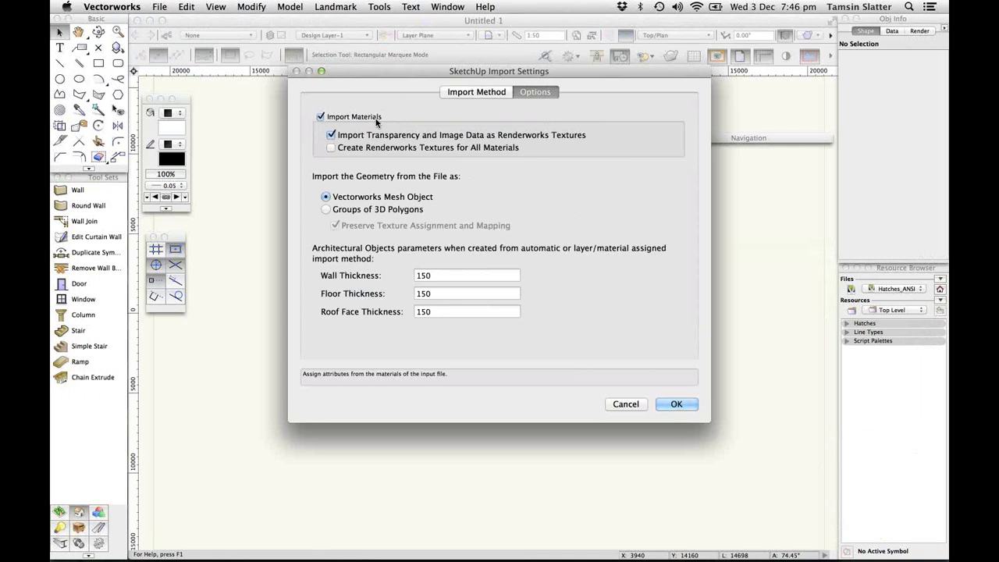
click(331, 147)
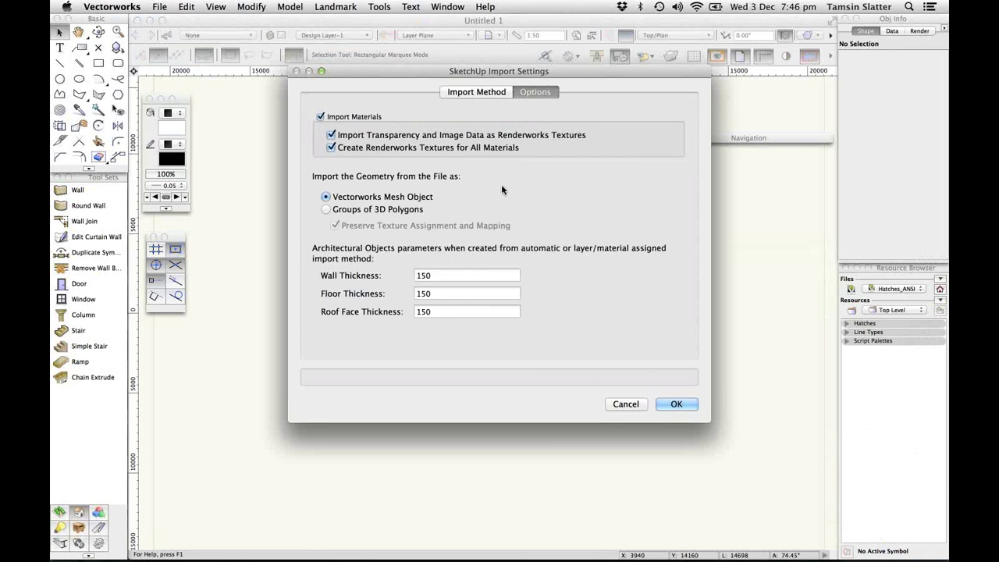
click(676, 404)
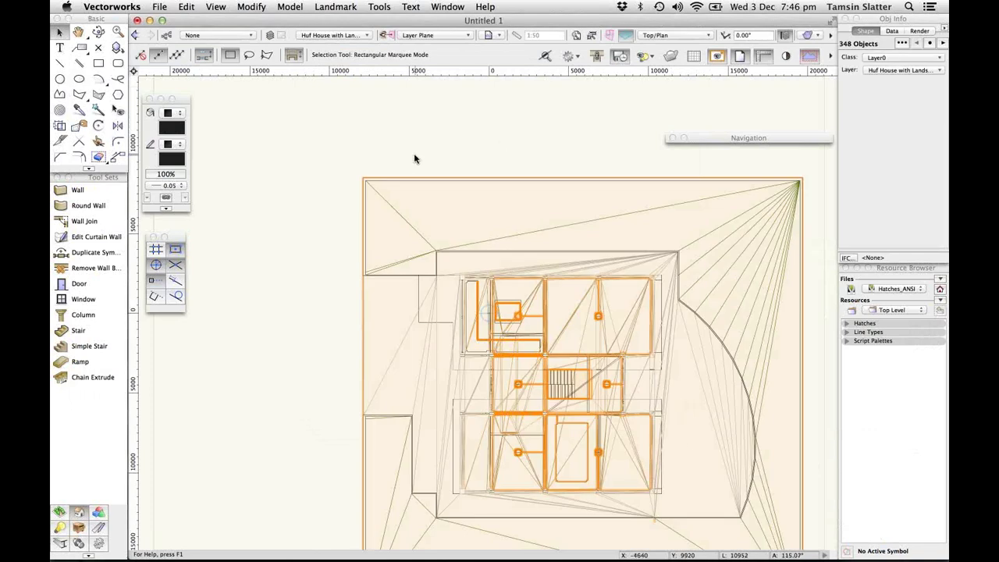
Show the imported house model in the Left Isometric view and deselect all of its objects
scroll(414, 159, down, 1)
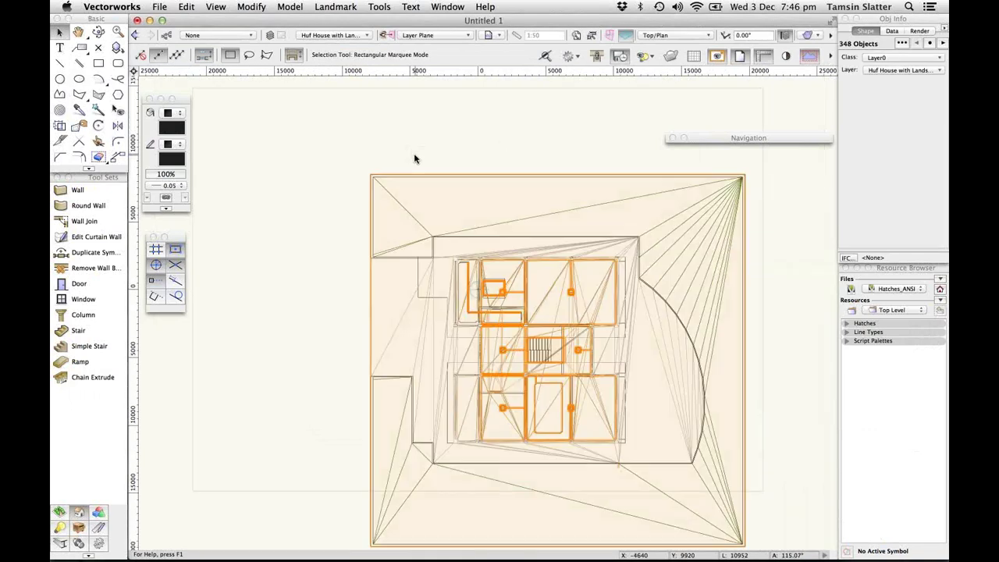
scroll(413, 160, down, 1)
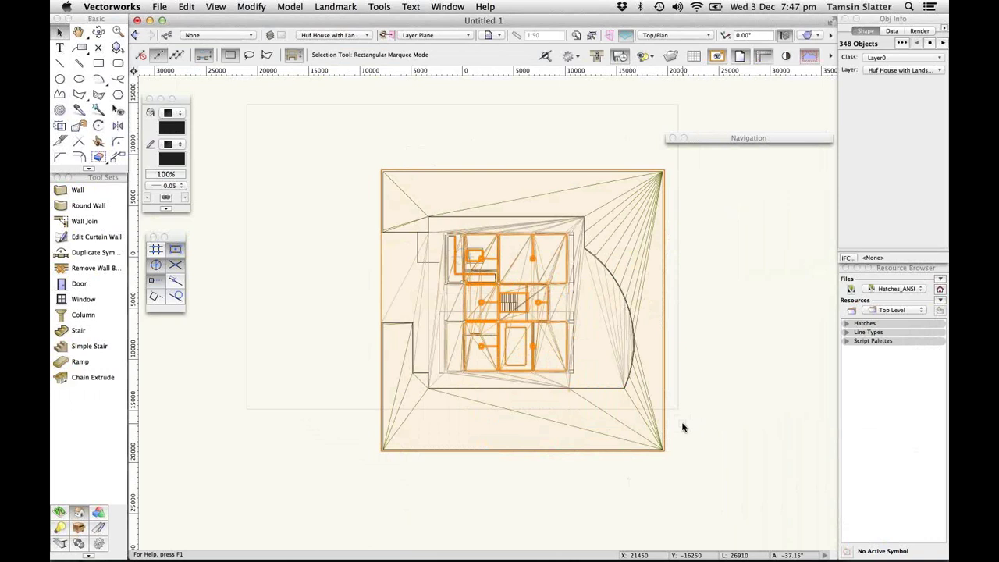
scroll(682, 427, up, 1)
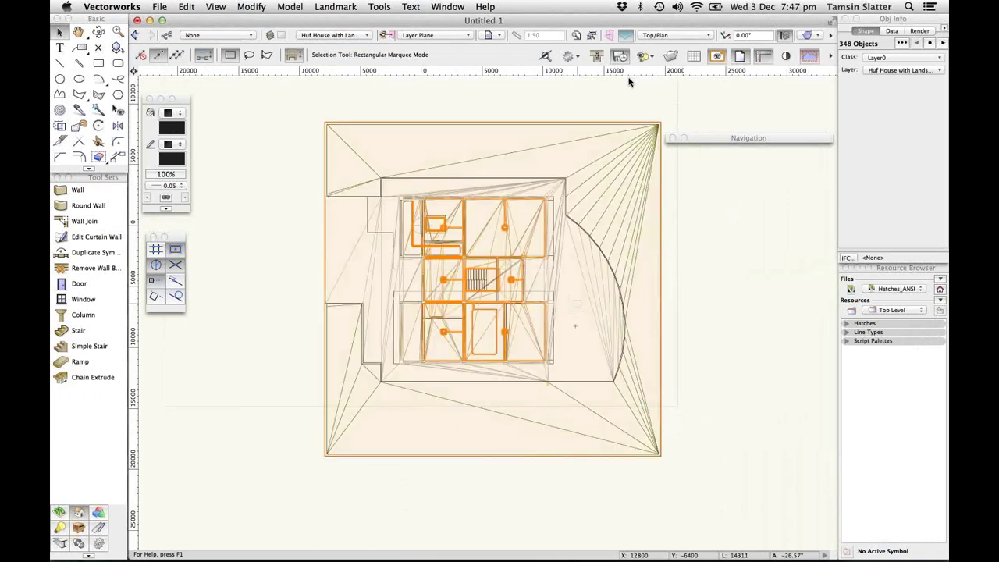
click(671, 36)
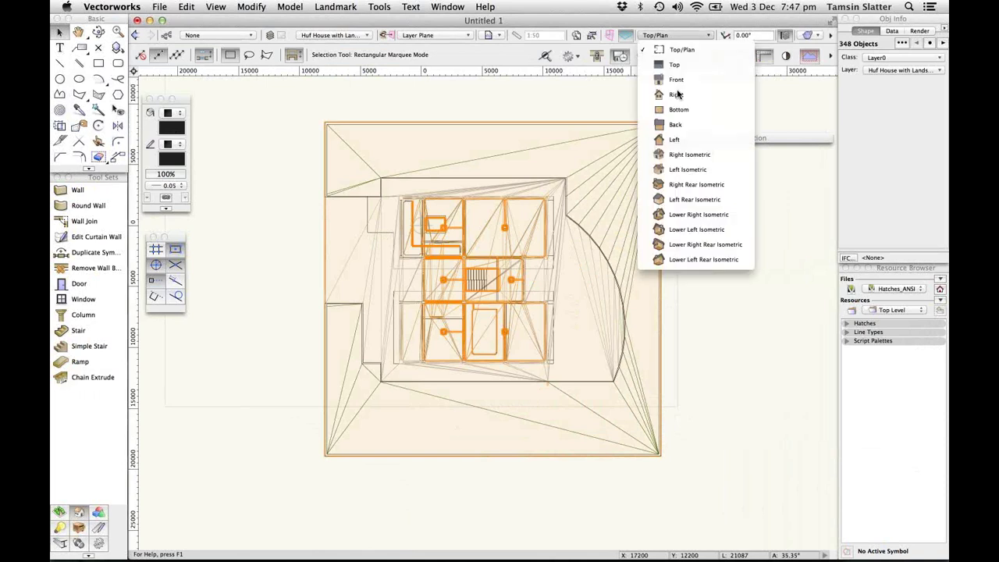
click(676, 170)
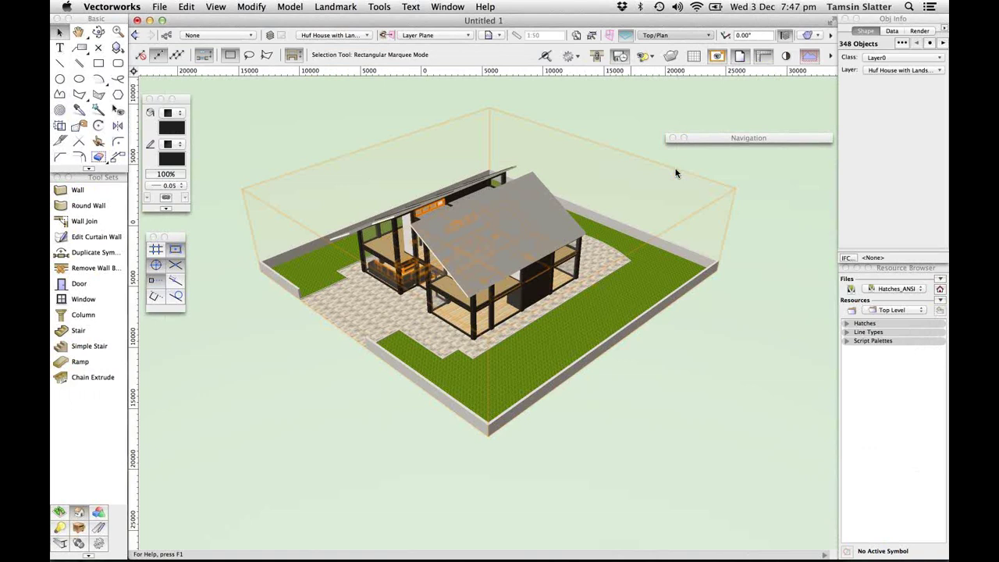
click(345, 407)
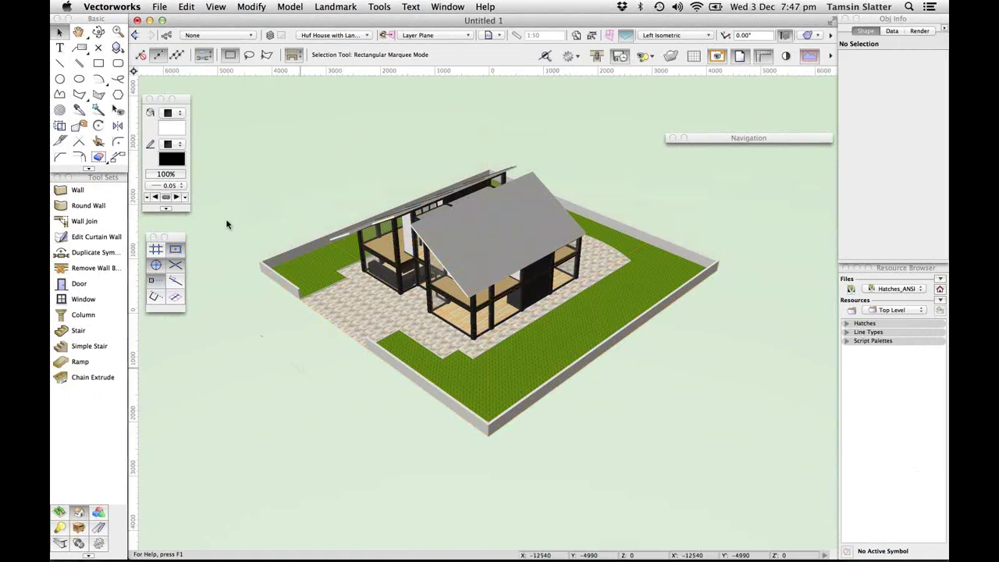
Orbit the house model with the Flyover tool to a lower, closer view of its glazed front, then return to the Selection tool
click(99, 34)
click(626, 224)
click(450, 439)
drag(451, 439, 461, 421)
scroll(432, 422, up, 3)
click(807, 35)
click(833, 142)
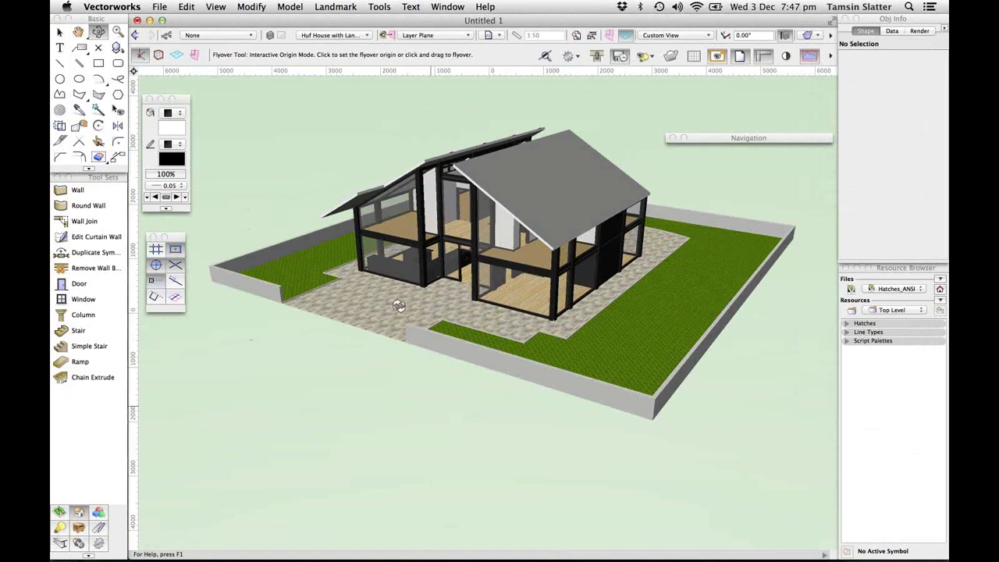
key(x)
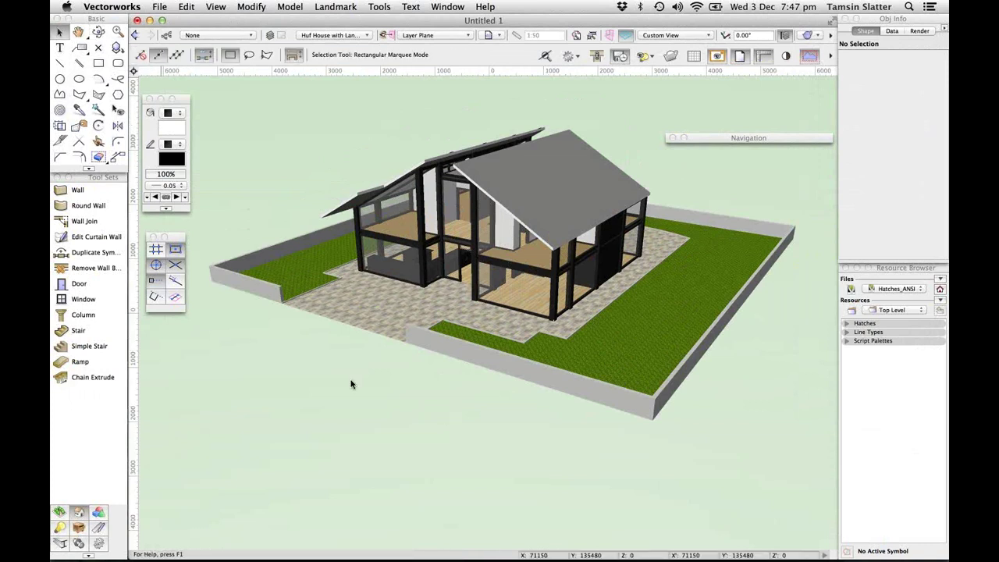
Examine the Render Textures imported with the SketchUp model among the resources of Untitled 1
click(919, 387)
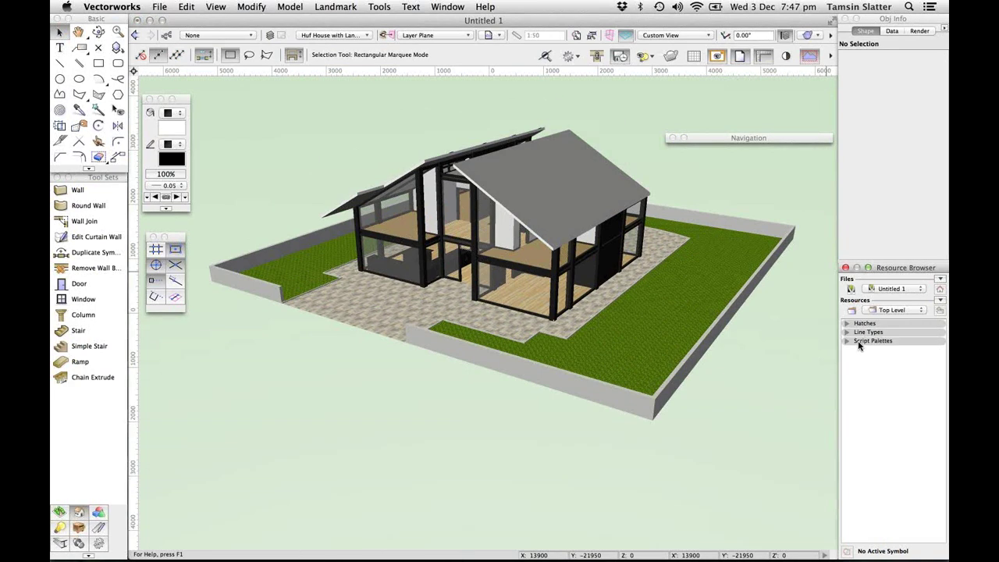
click(940, 290)
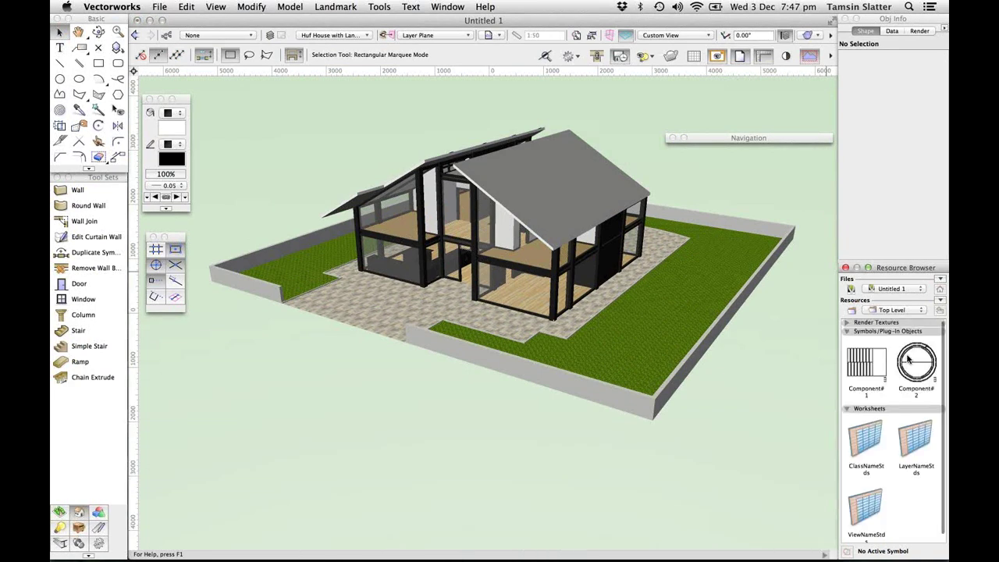
click(847, 324)
scroll(886, 402, down, 5)
scroll(884, 404, down, 5)
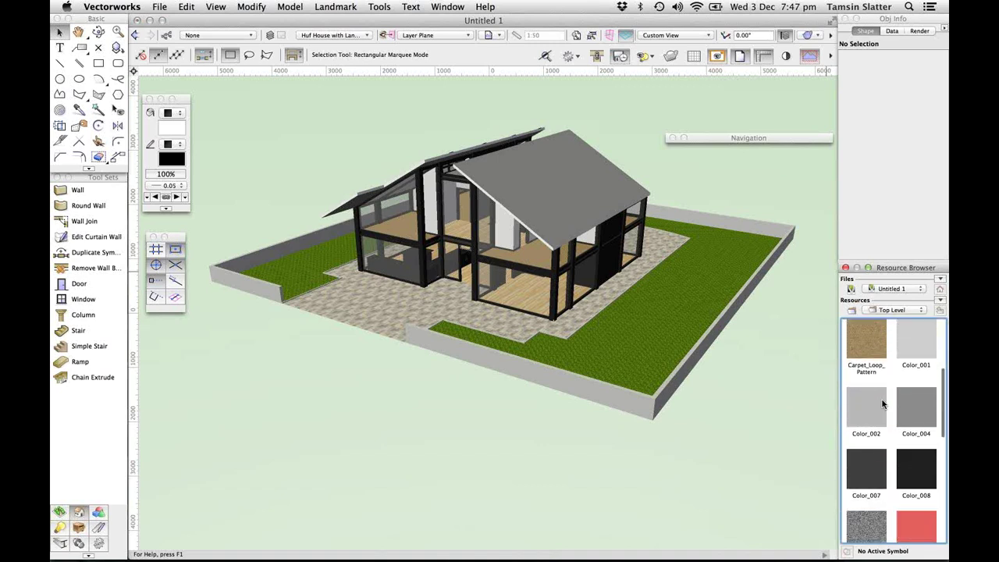
scroll(884, 403, up, 4)
scroll(883, 404, up, 5)
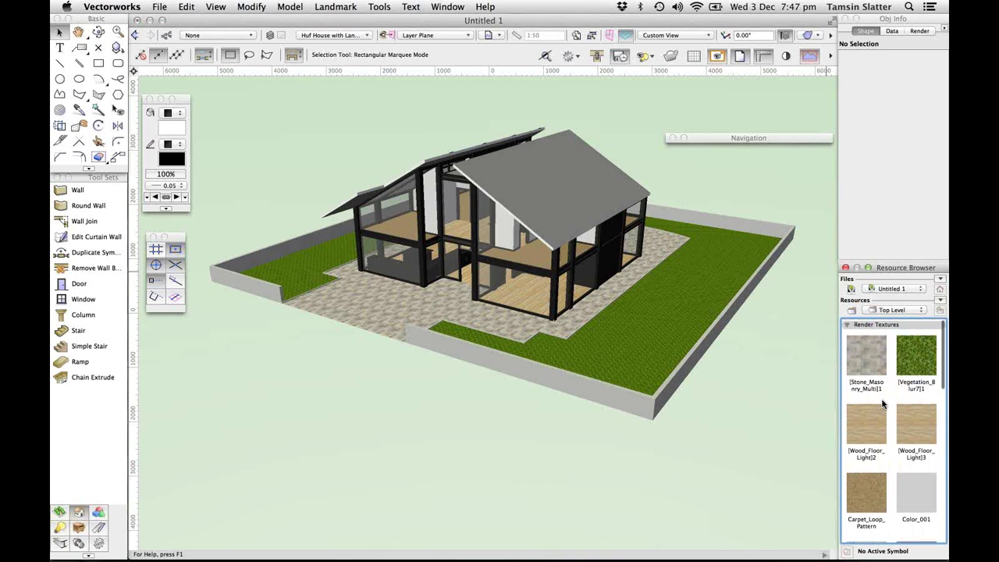
scroll(884, 403, down, 3)
scroll(882, 403, down, 5)
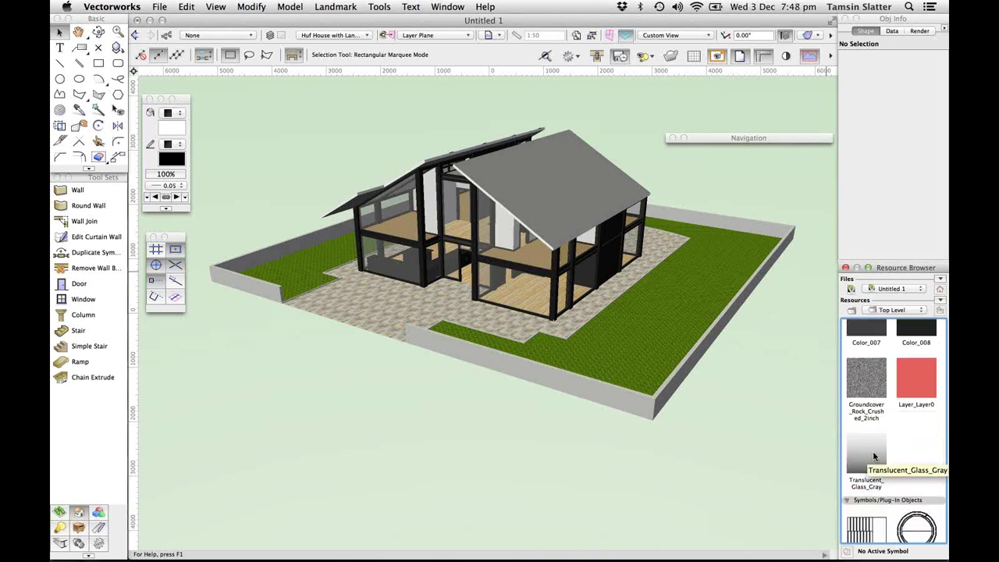
Edit the Translucent_Glass_Gray texture, setting both its reflectivity and transparency shaders to Glass
click(874, 456)
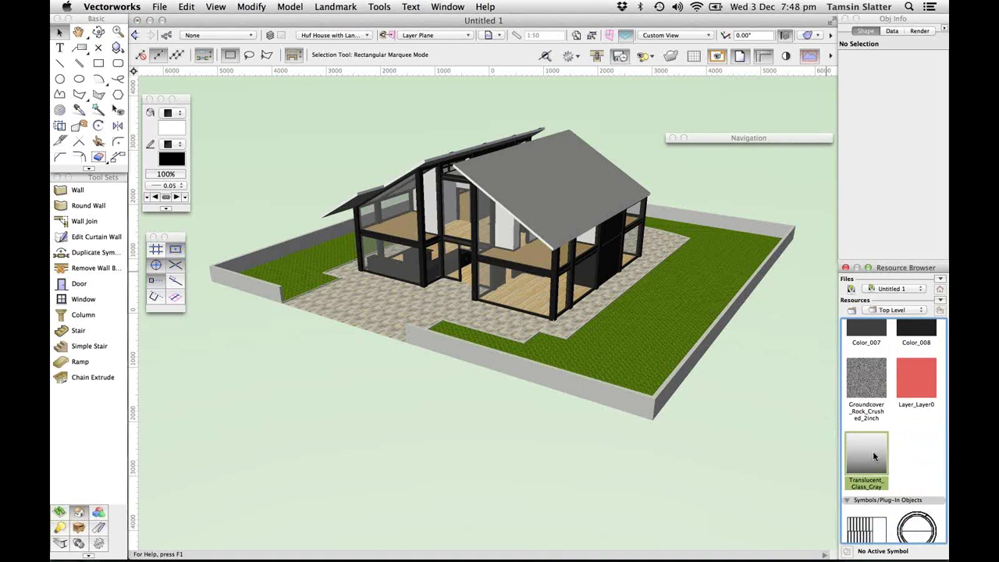
right_click(874, 456)
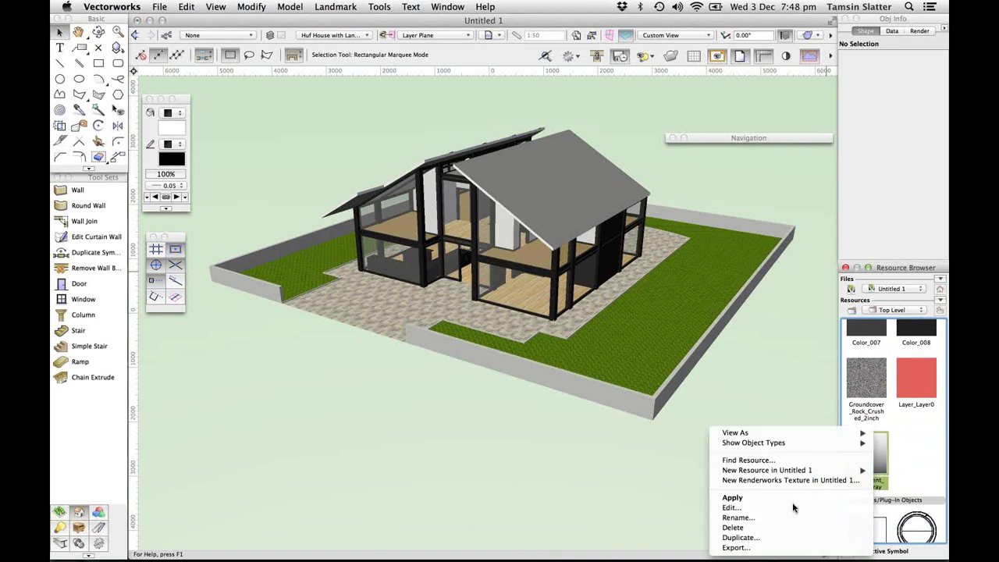
click(792, 507)
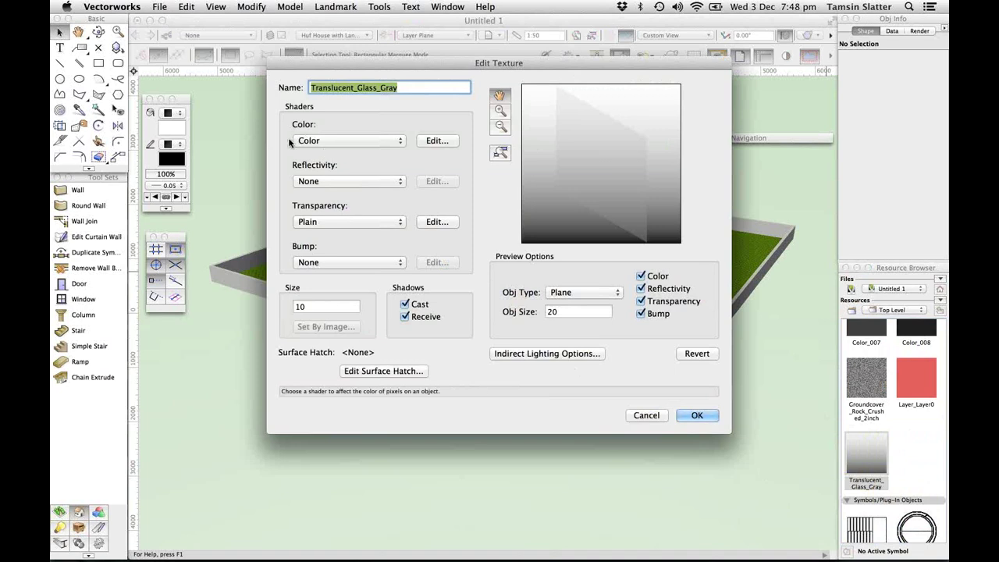
click(428, 141)
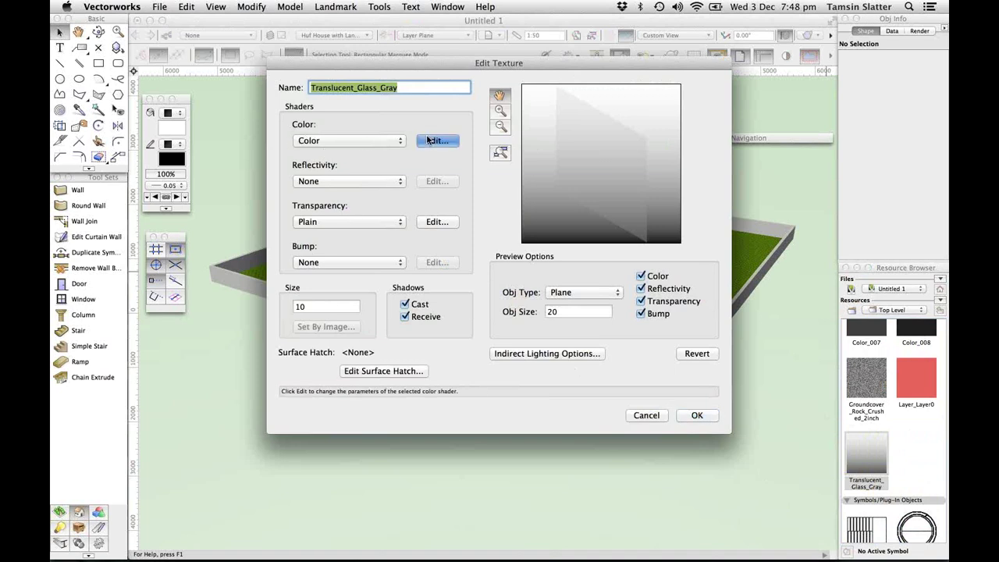
click(496, 218)
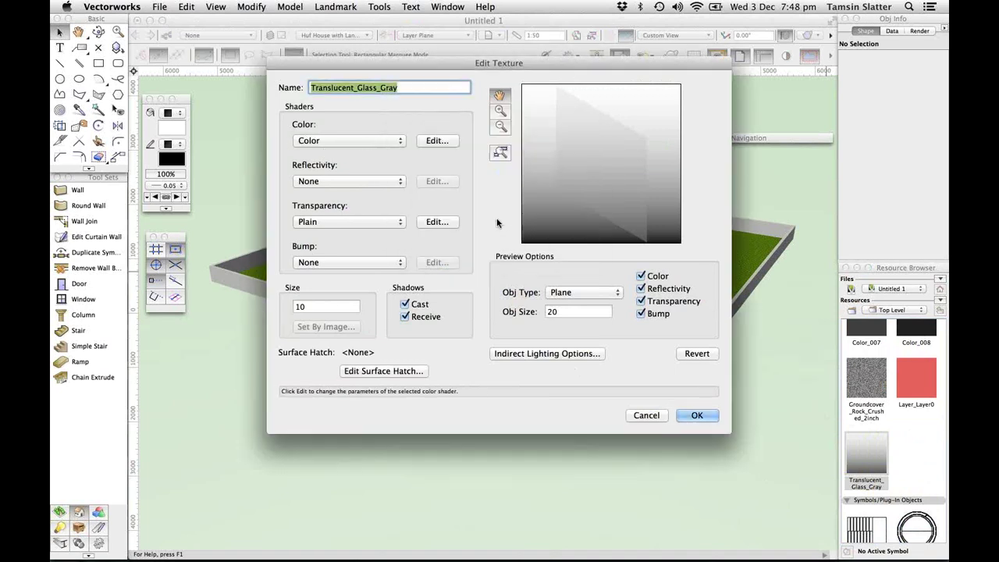
click(383, 186)
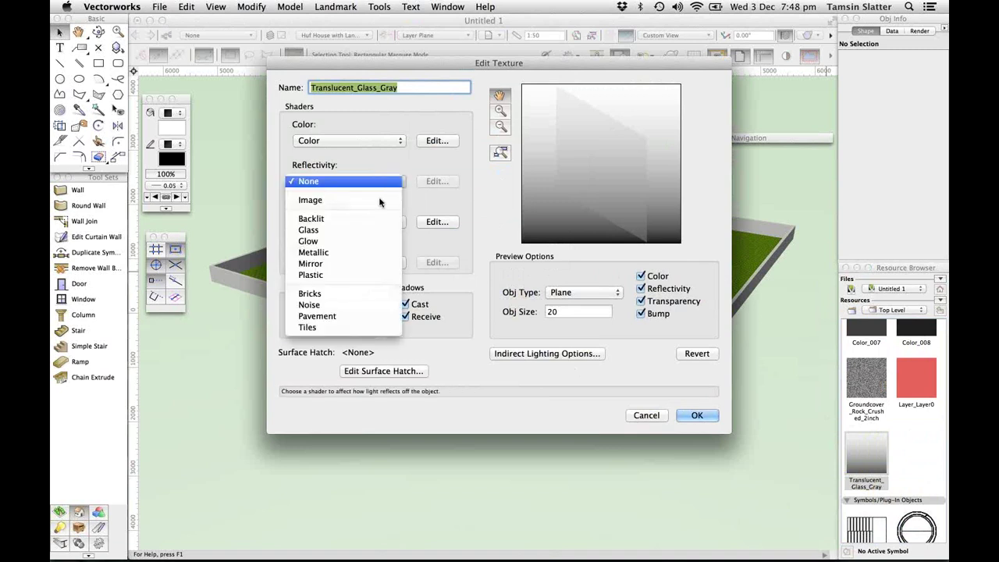
click(381, 231)
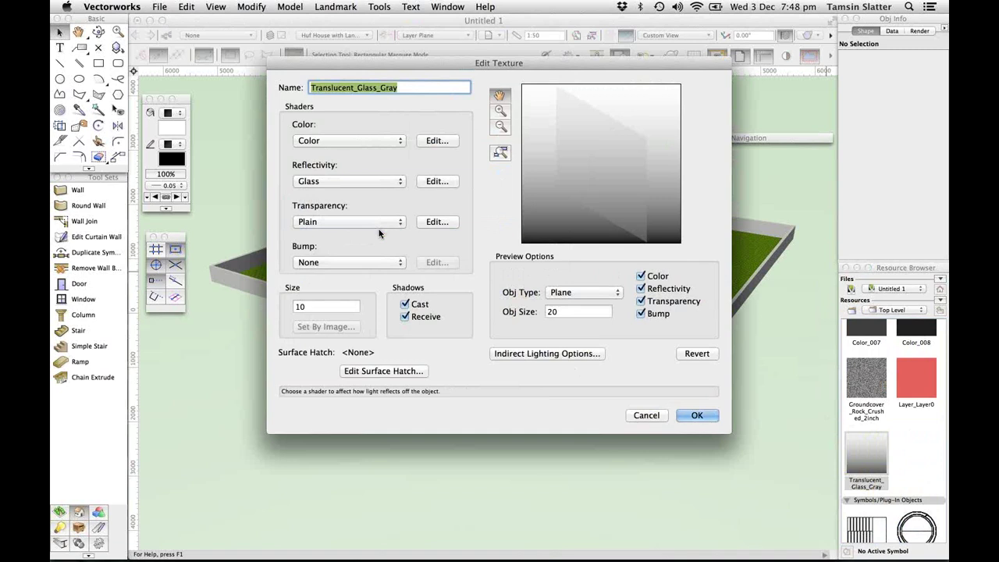
click(368, 224)
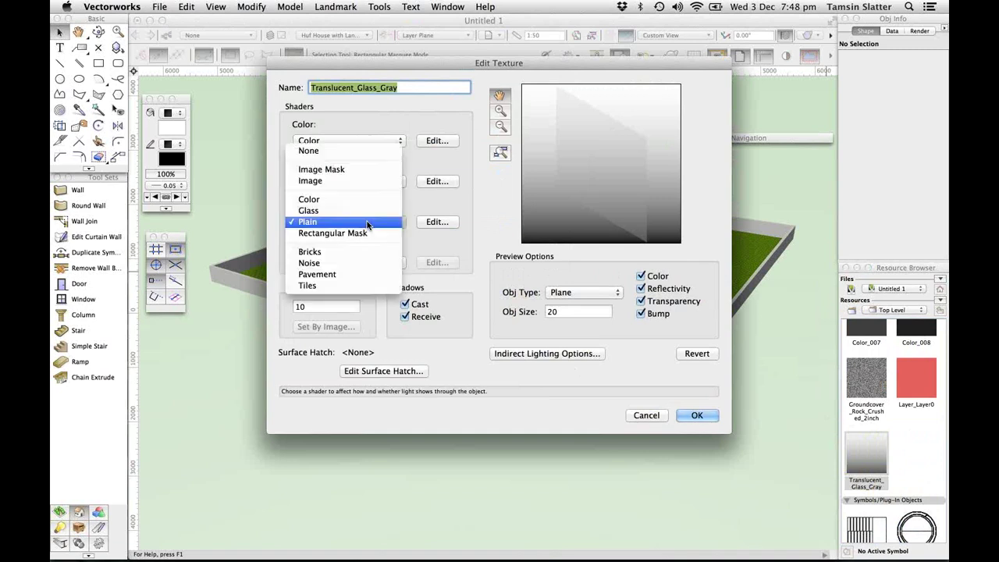
click(334, 210)
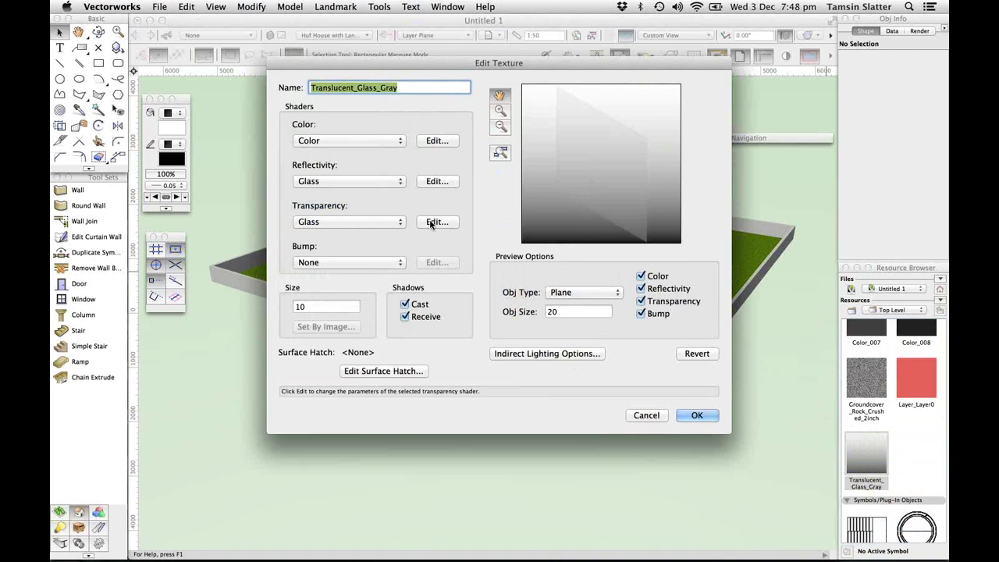
click(694, 416)
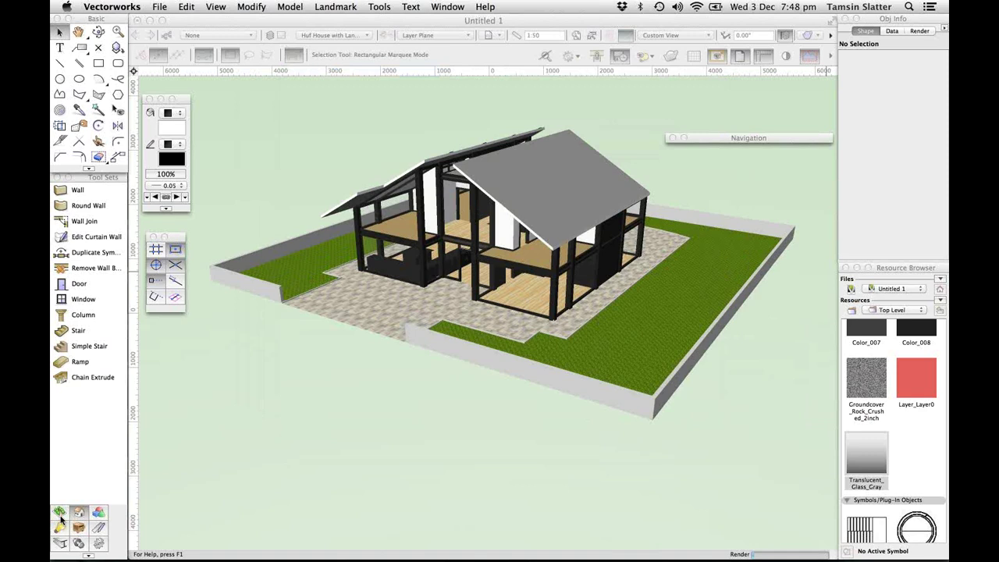
Place a Maple 02m VBvisual Plant on the paving in front of the house's glazed facade
click(59, 527)
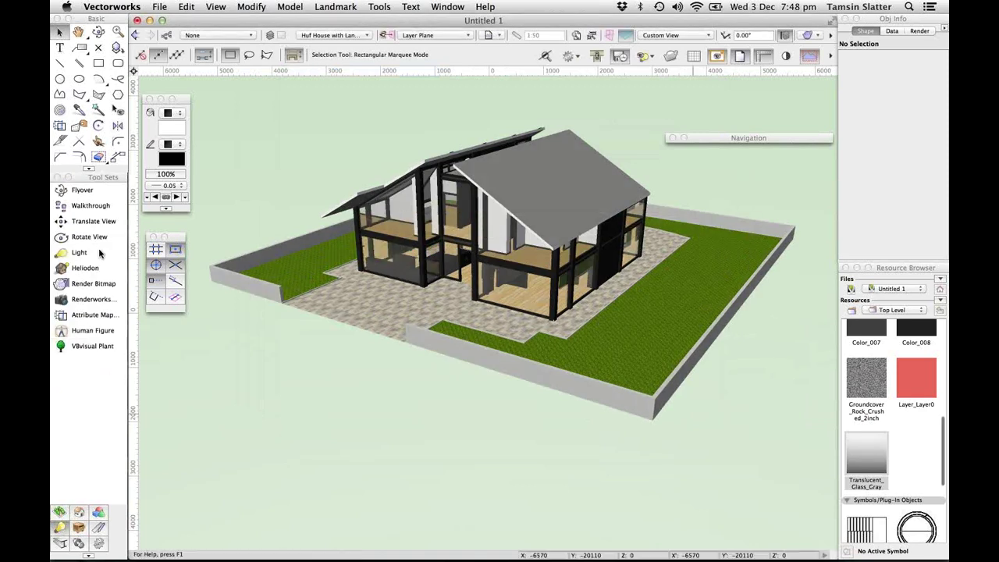
click(83, 346)
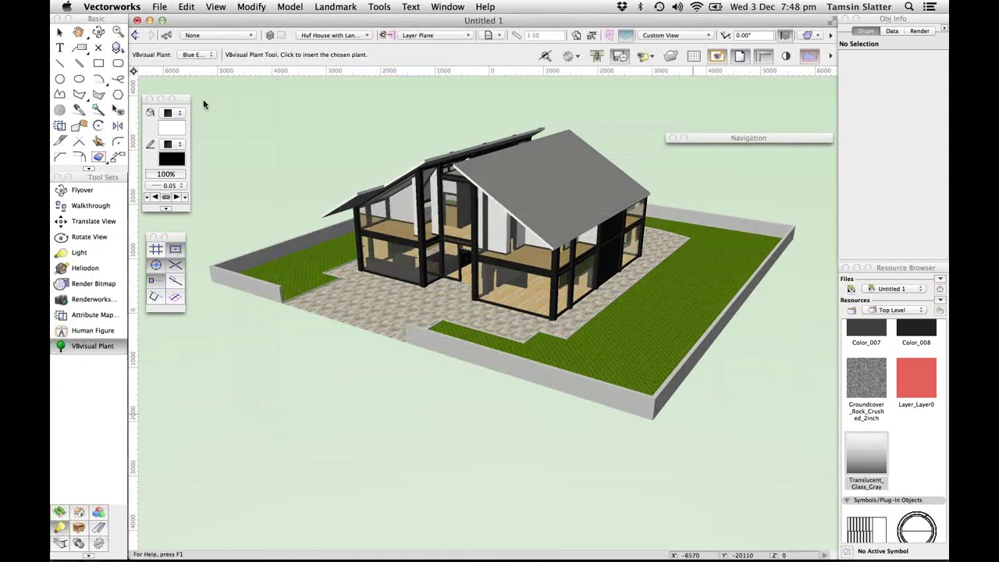
click(201, 54)
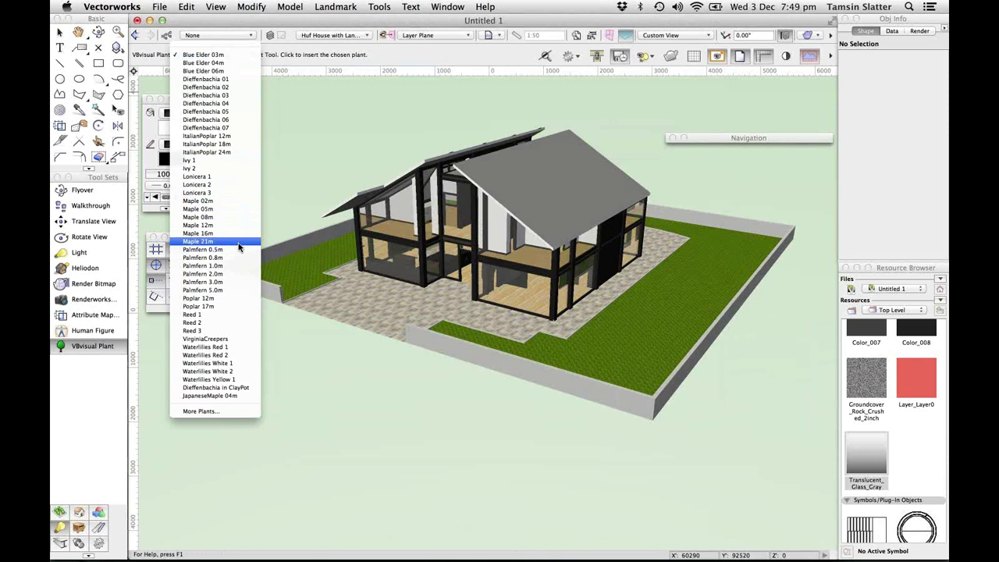
click(211, 202)
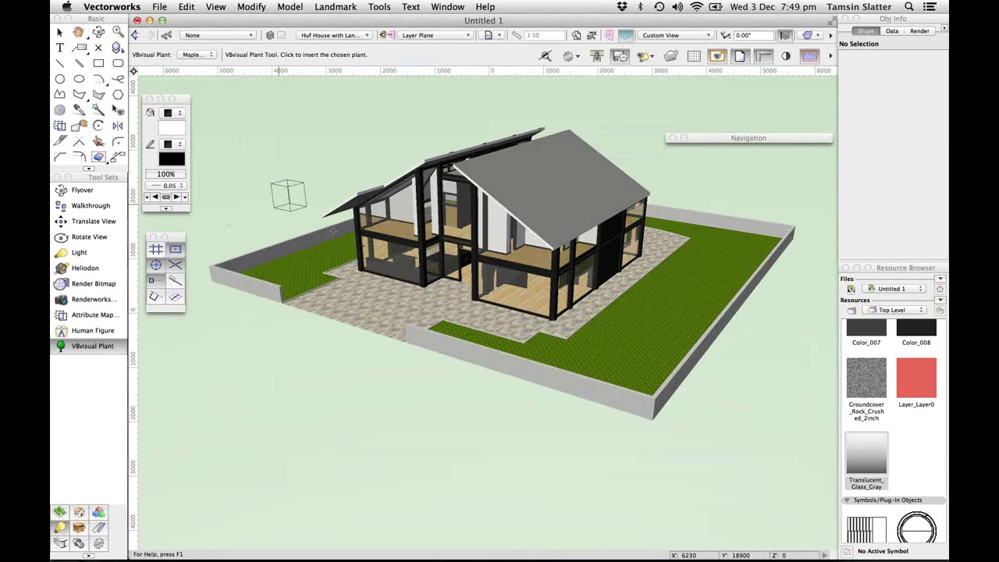
click(353, 289)
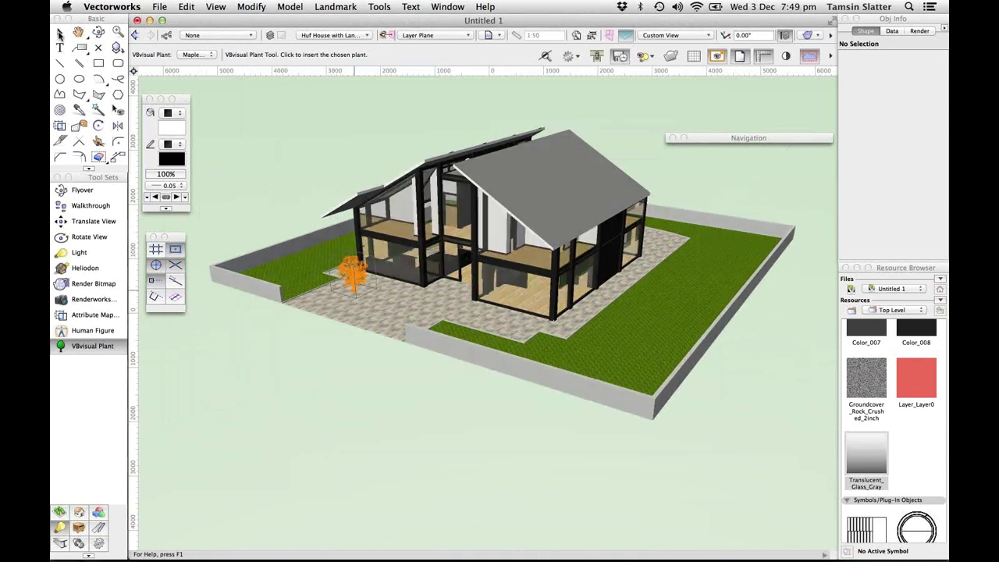
click(60, 35)
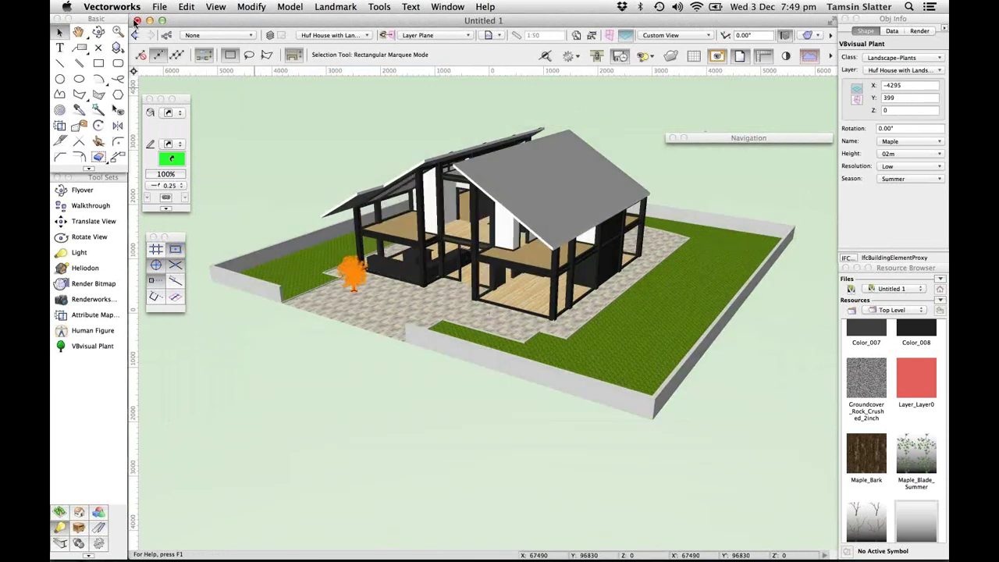
Render a low, near-frontal view of the house and maple with nothing selected, using the Realistic Colors White Renderworks style
click(95, 32)
click(627, 221)
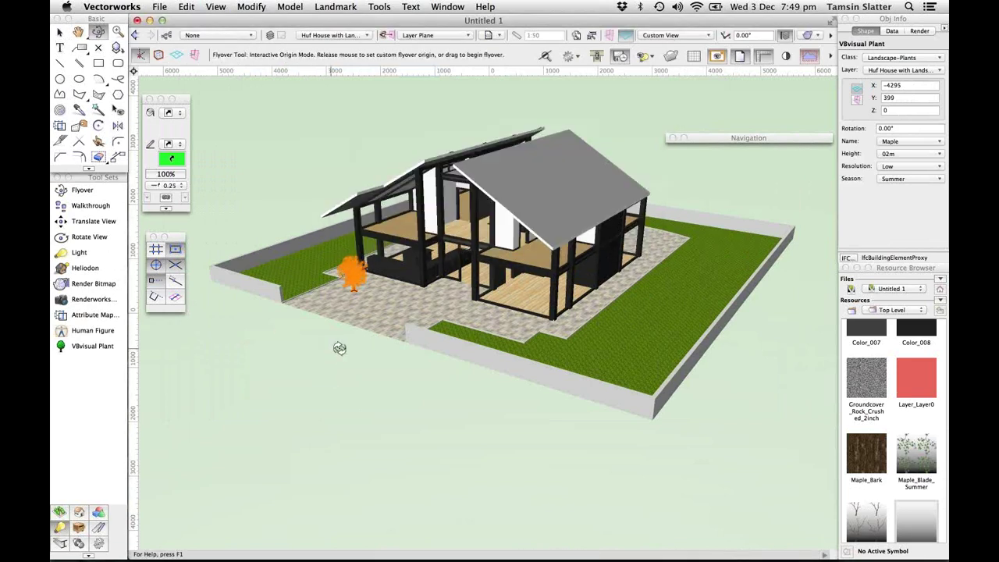
drag(340, 348, 464, 204)
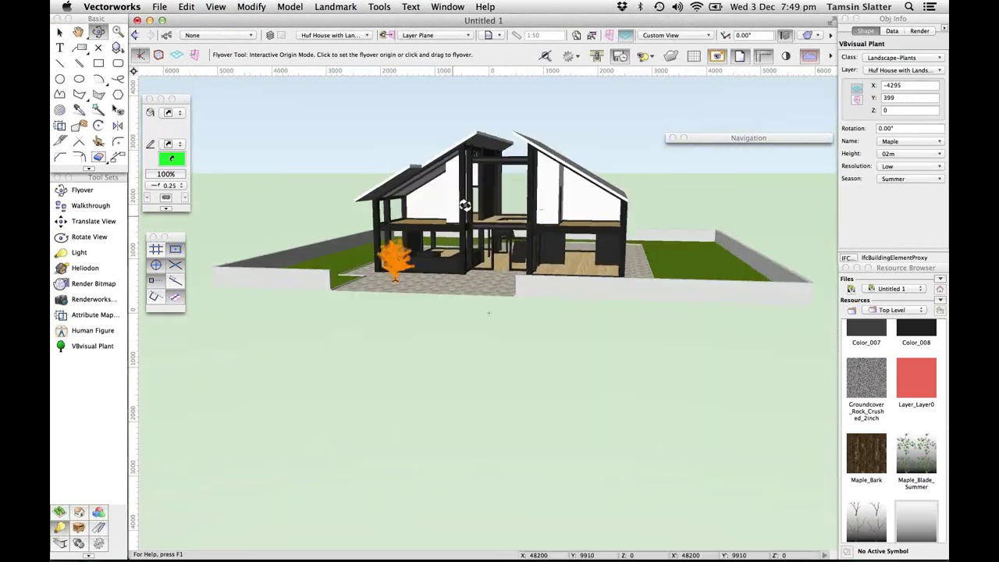
key(x)
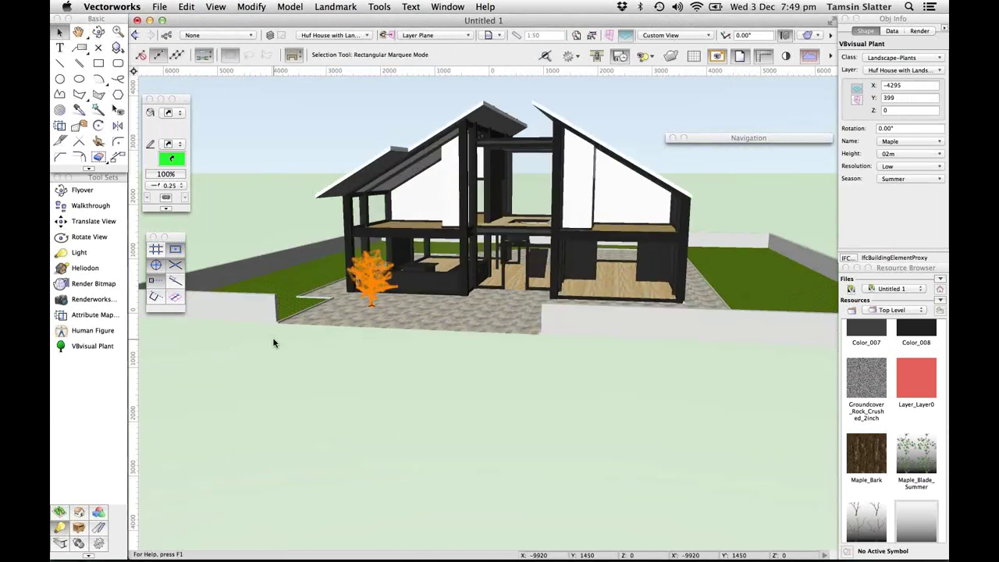
click(273, 343)
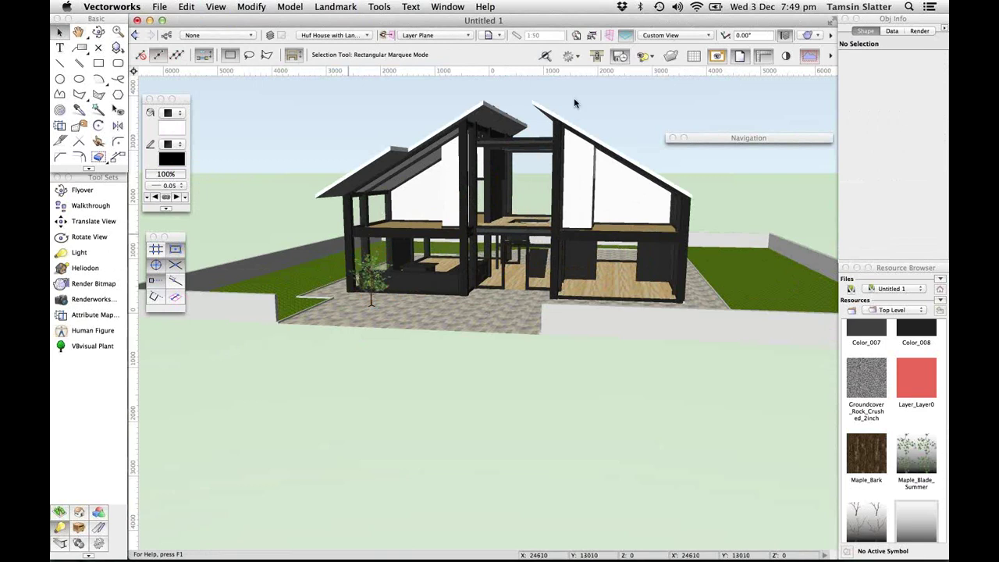
click(815, 36)
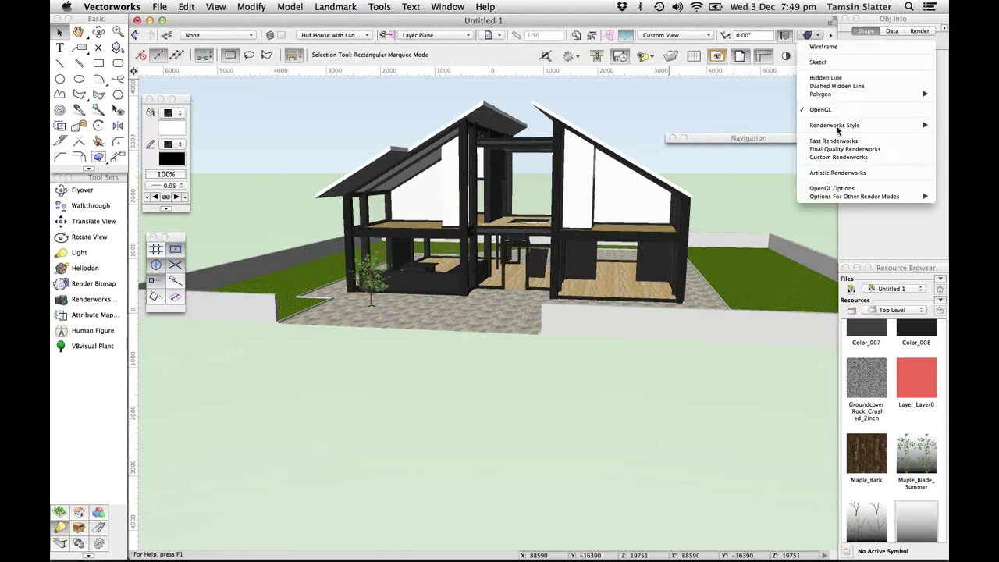
mouse_move(838, 131)
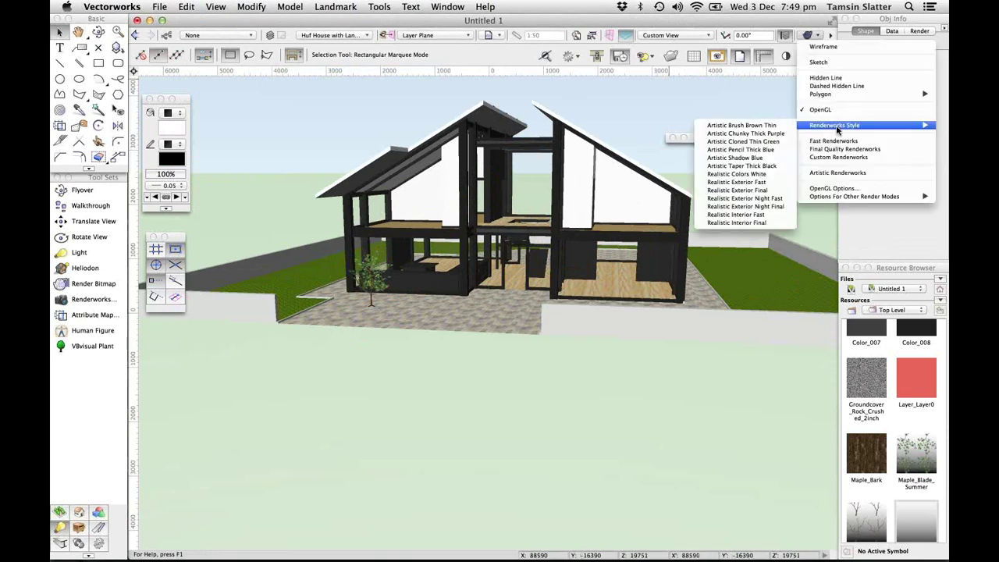
click(773, 173)
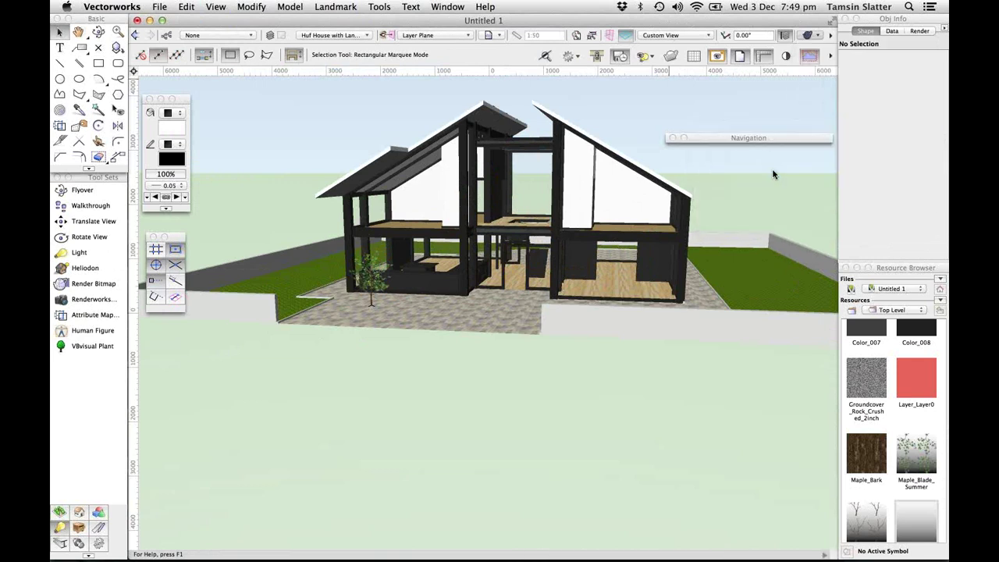